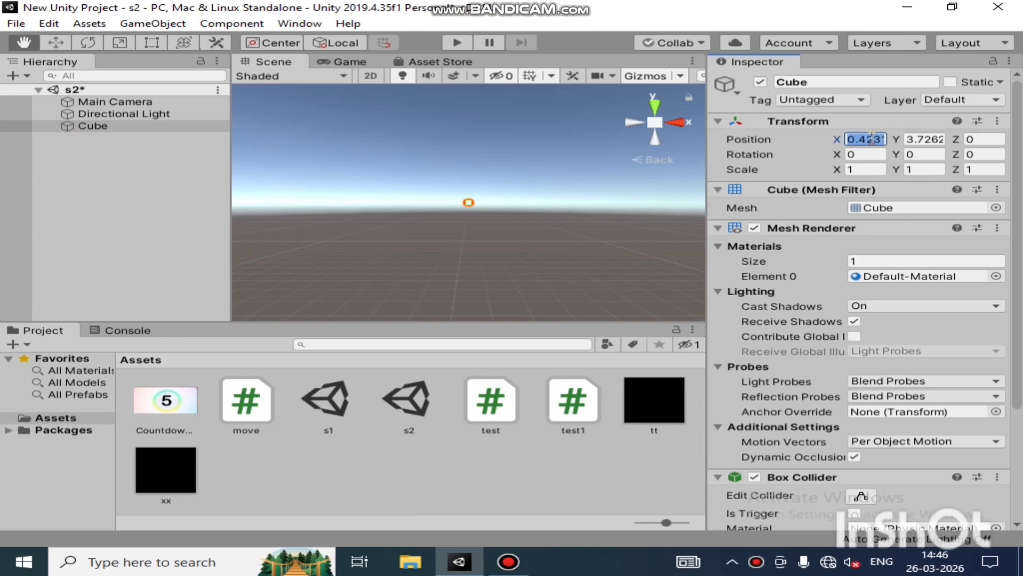
# Centre the cube at the scene origin by setting its X and Y position to 0.
pyautogui.write('0')
pyautogui.press('Tab')
pyautogui.write('0')
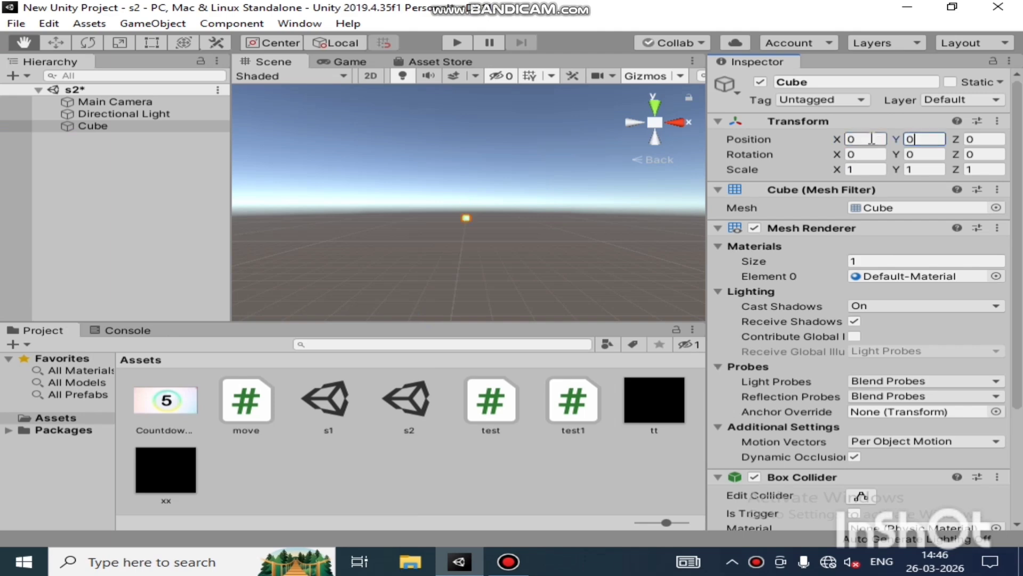
pyautogui.press('Tab')
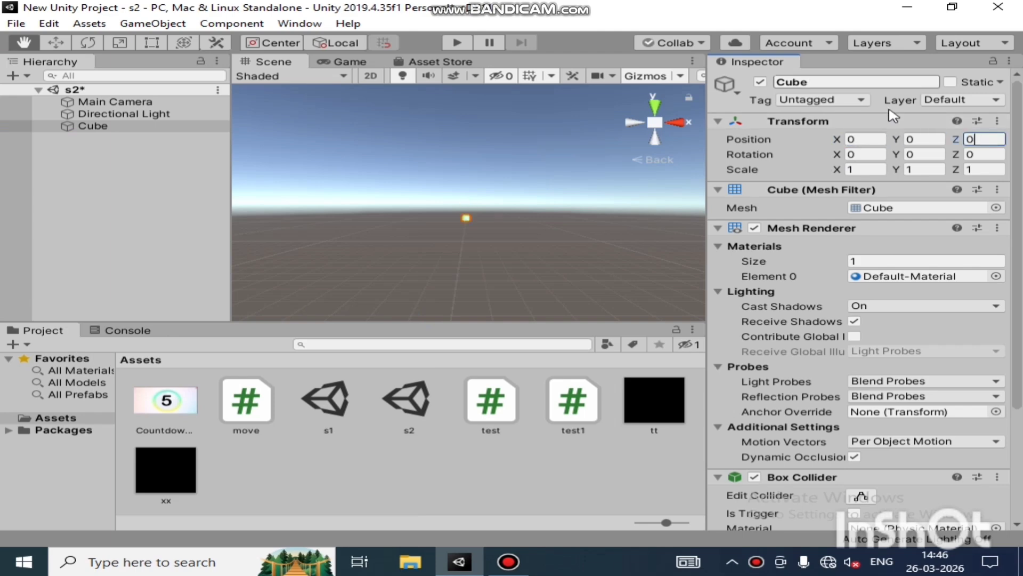
# Stretch the cube into a long platform by setting its scale to 50 on Z and 8 on X.
pyautogui.click(980, 170)
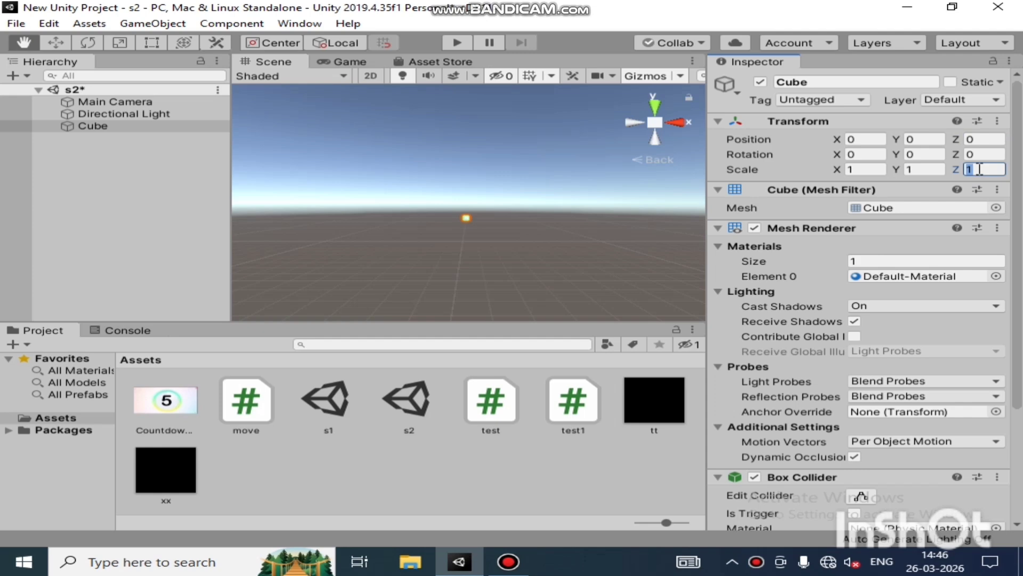
pyautogui.write('50')
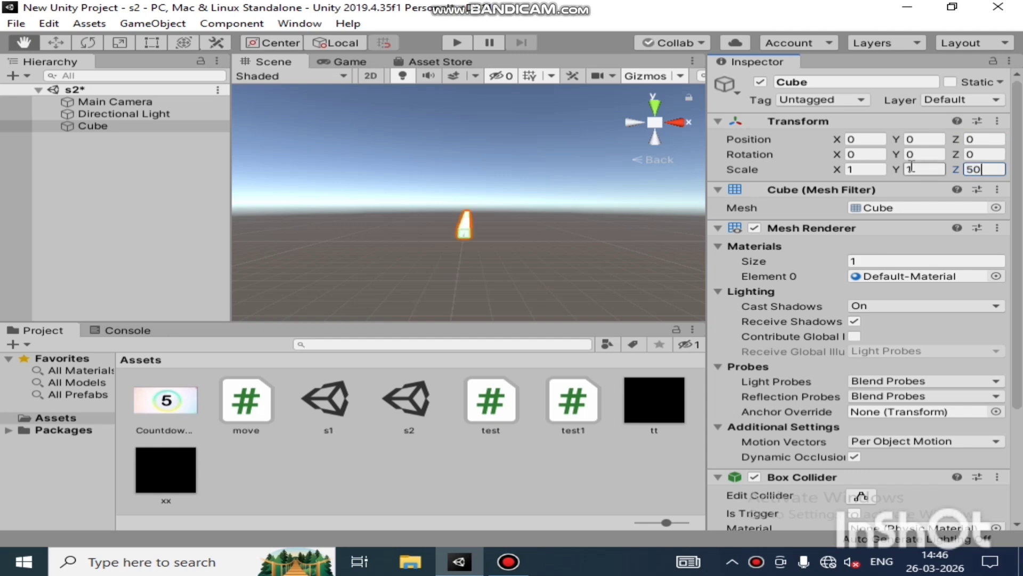
pyautogui.click(857, 169)
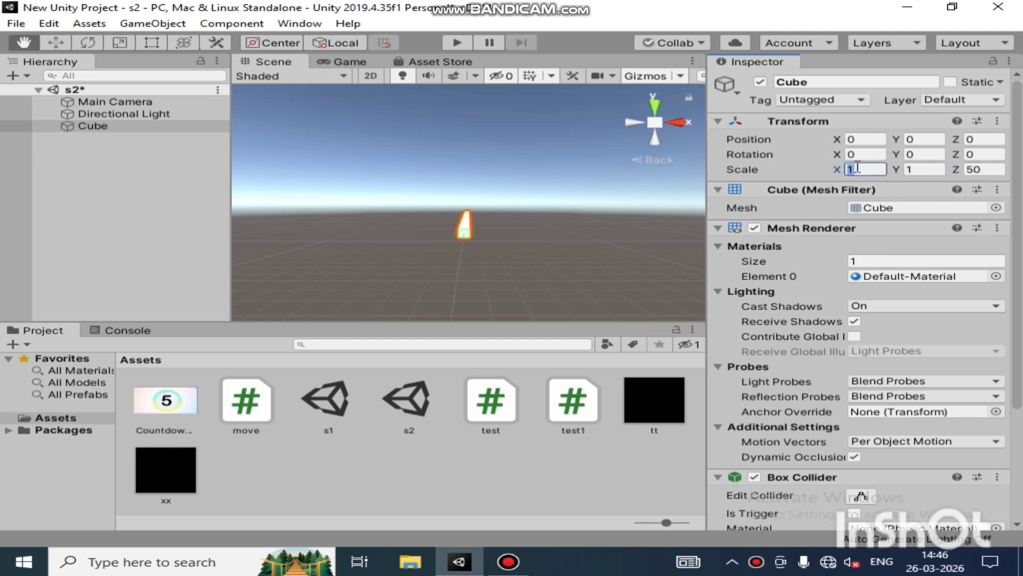
pyautogui.press('BackSpace')
pyautogui.write('8')
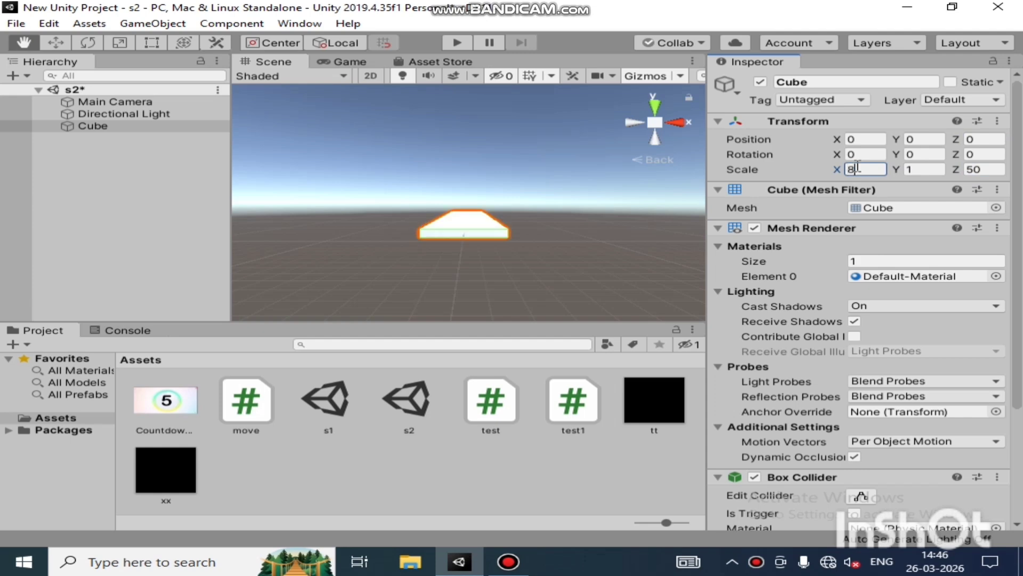
pyautogui.scroll(5, 555, 286)
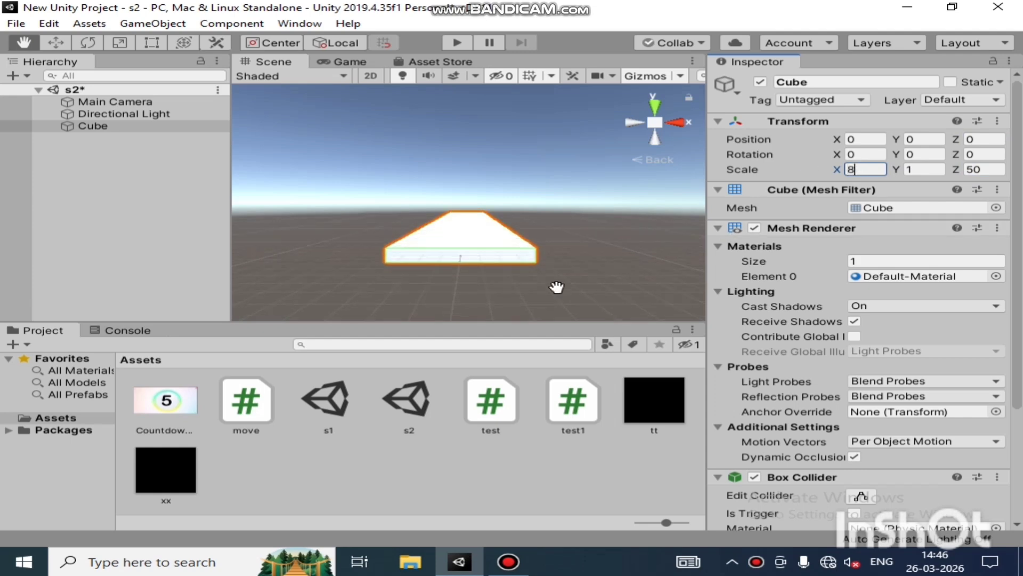
pyautogui.scroll(3, 556, 287)
pyautogui.scroll(-4, 557, 287)
pyautogui.moveTo(556, 287)
pyautogui.mouseDown()
pyautogui.moveTo(569, 252)
pyautogui.moveTo(555, 286)
pyautogui.mouseUp()
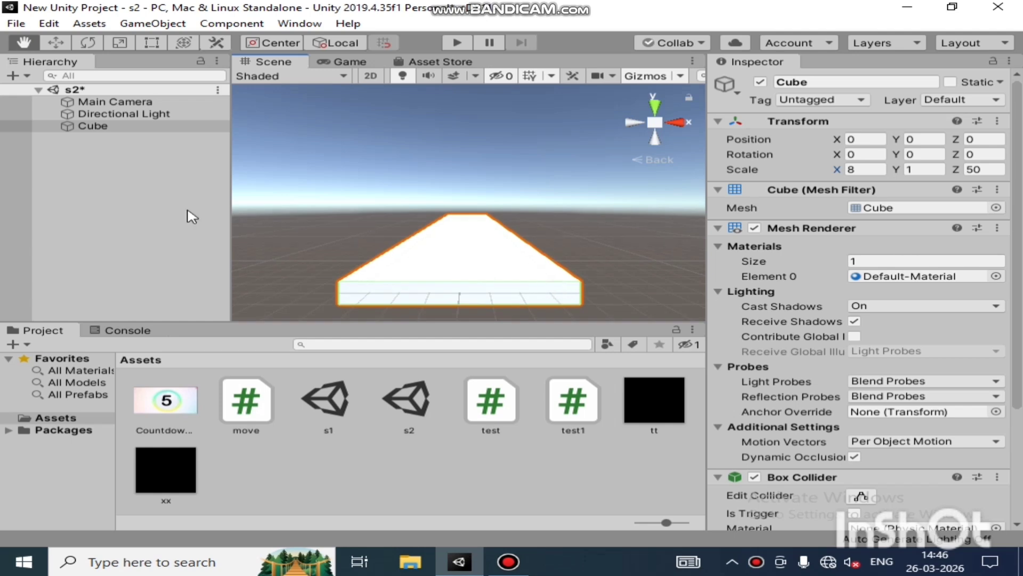
# Add a second 3D cube to the s2 scene as a separate top-level object.
pyautogui.click(75, 196)
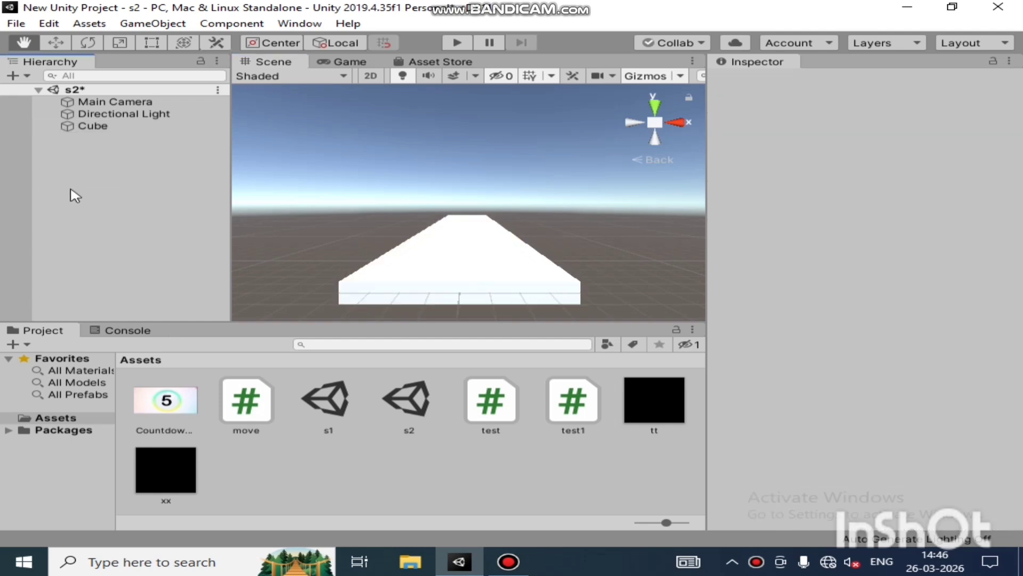
pyautogui.rightClick(75, 196)
pyautogui.moveTo(147, 350)
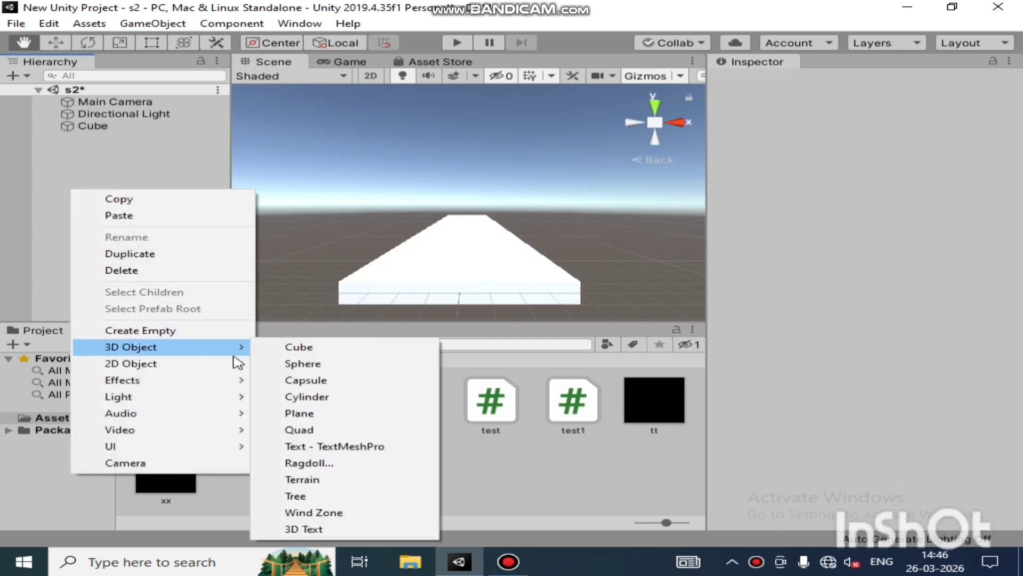
pyautogui.click(286, 353)
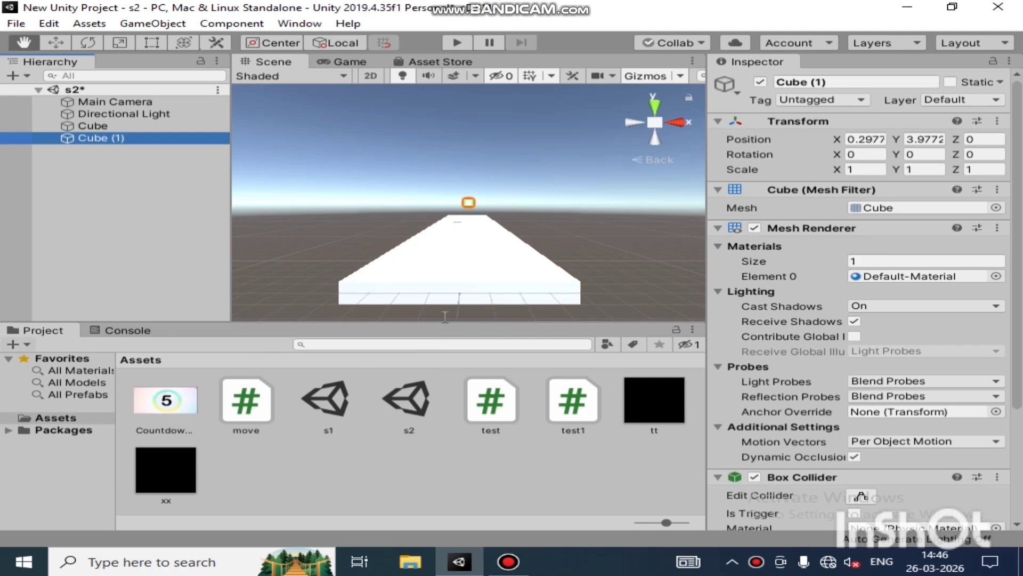
# Set the second cube's X and Y position to 0 so it is centred on the platform.
pyautogui.click(864, 140)
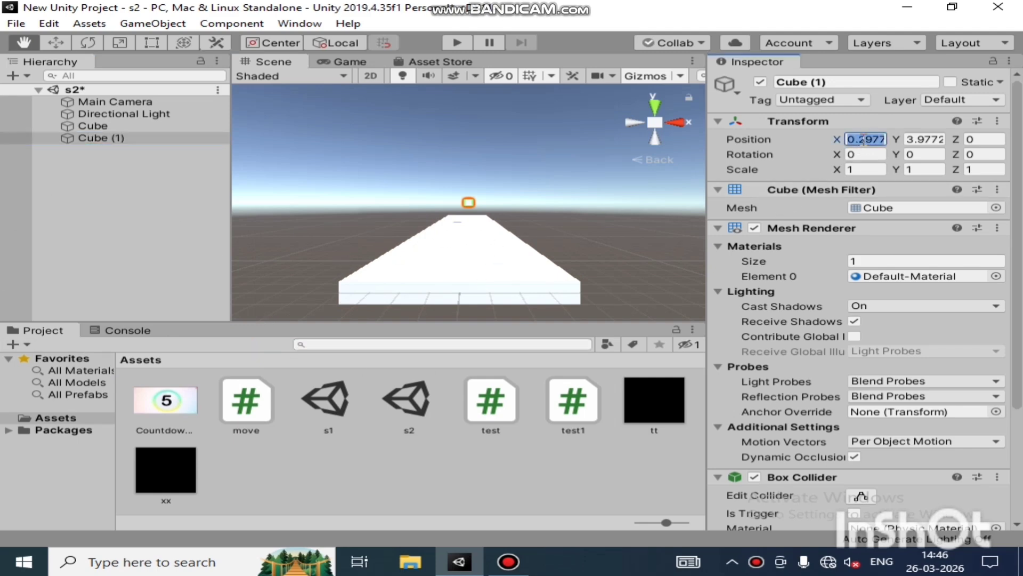
pyautogui.write('0')
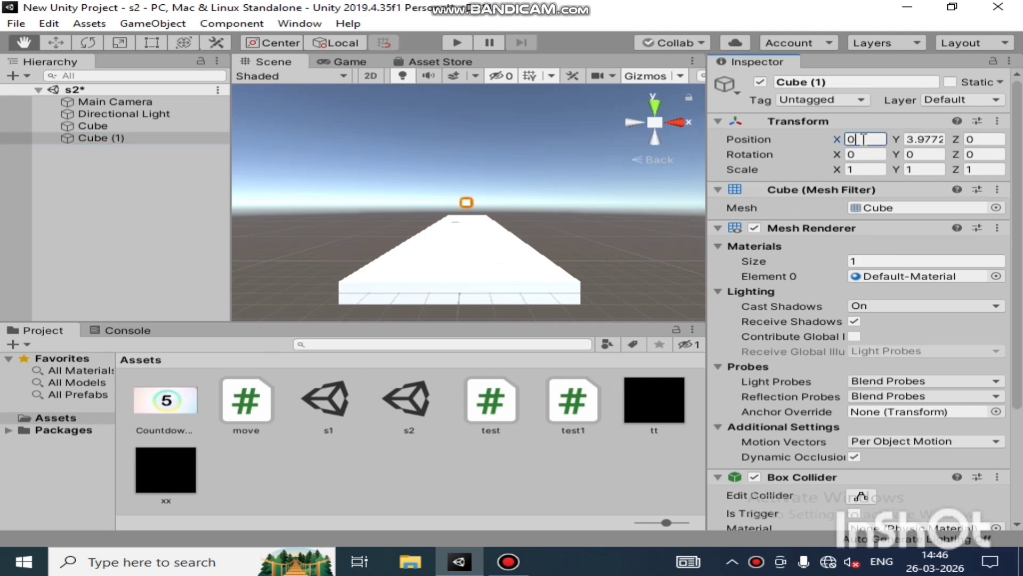
pyautogui.press('Tab')
pyautogui.write('0')
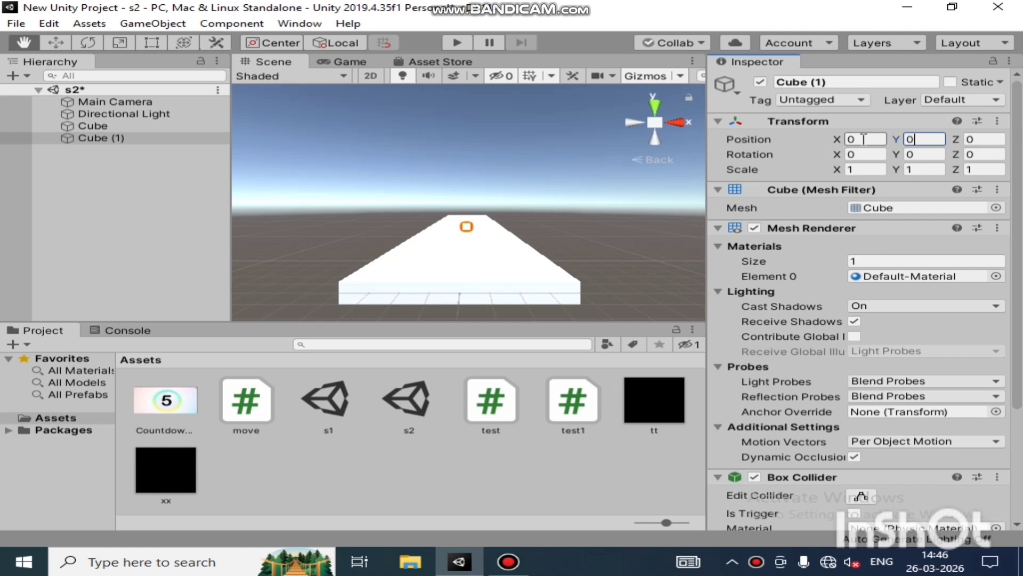
pyautogui.press('Tab')
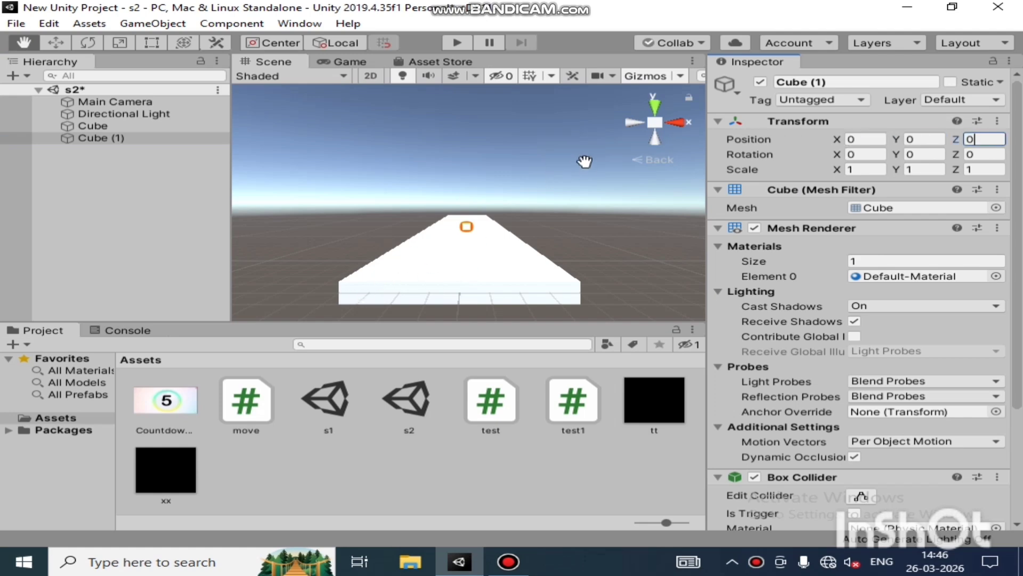
# Set the second cube's Z position to -25 to place it at the near end of the platform.
pyautogui.click(634, 125)
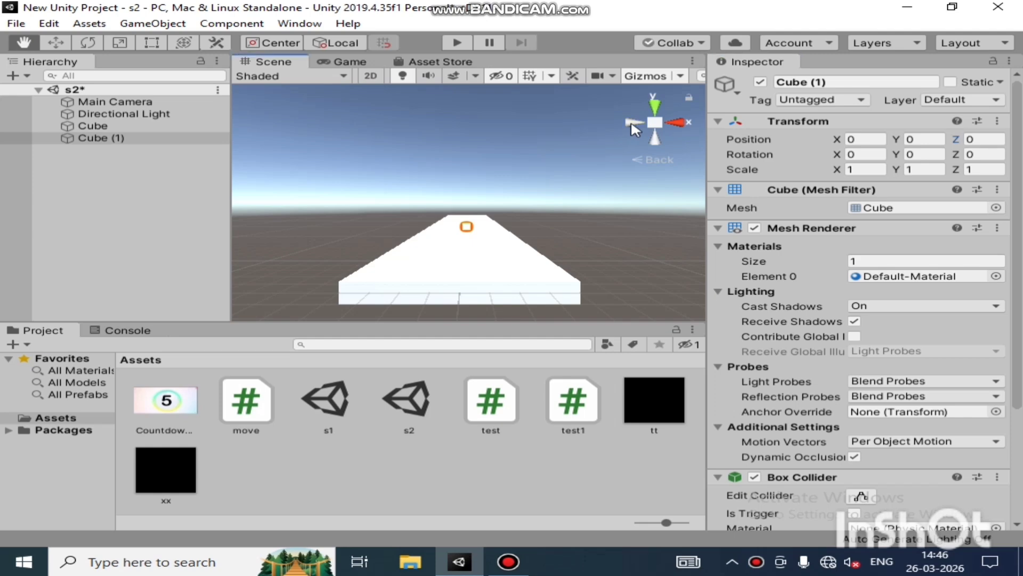
pyautogui.click(679, 122)
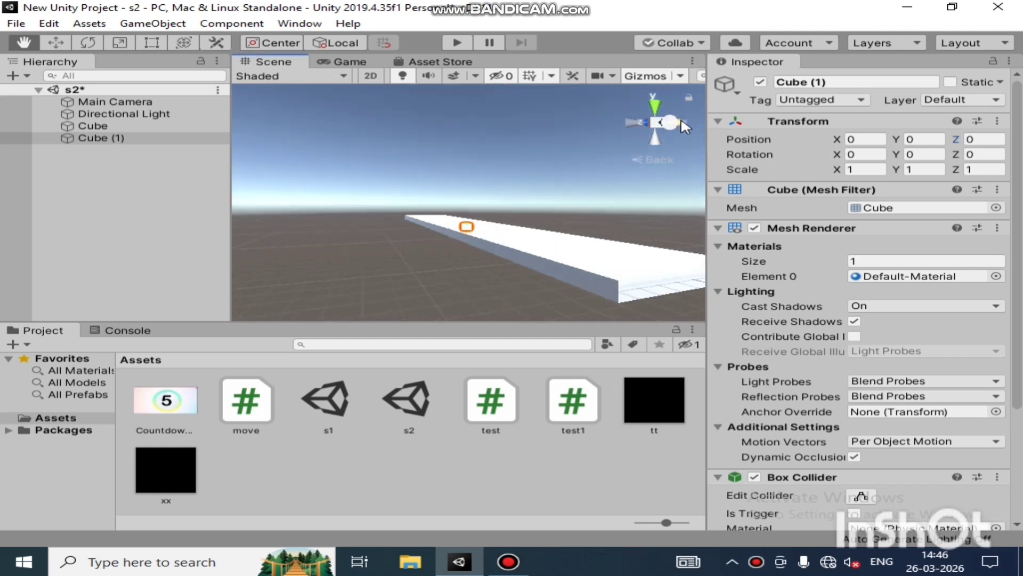
pyautogui.click(634, 123)
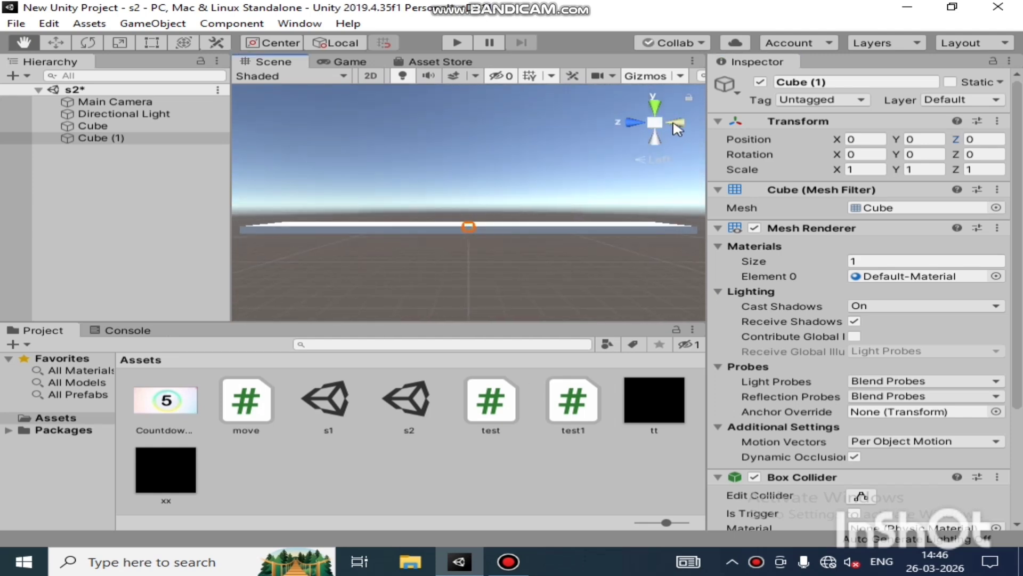
pyautogui.click(677, 122)
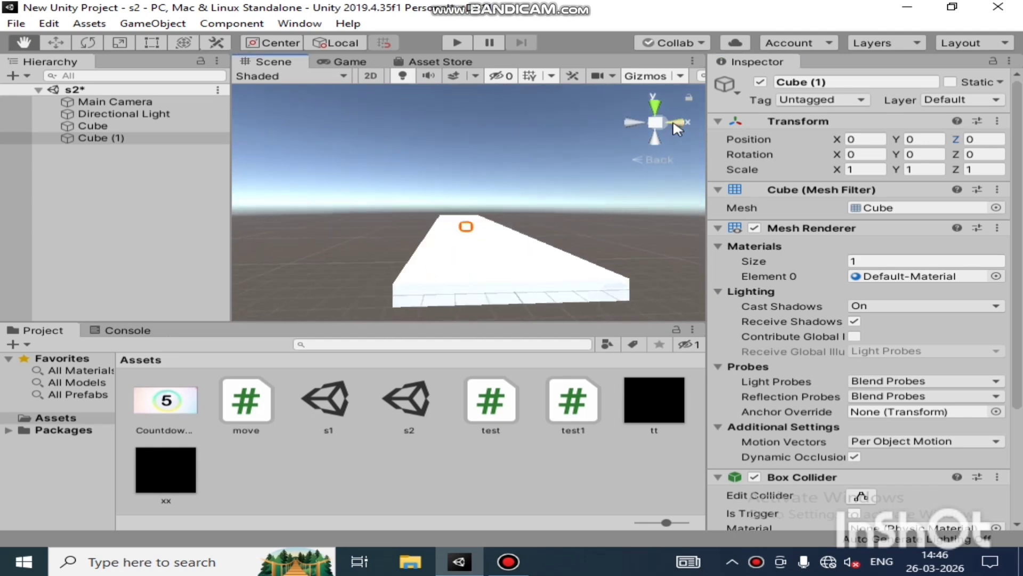
pyautogui.click(978, 138)
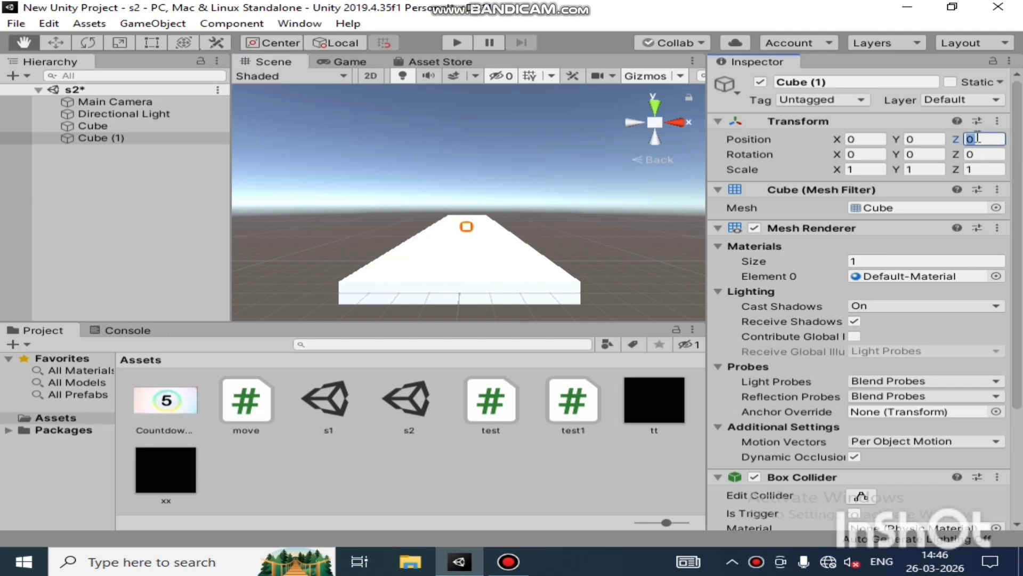
pyautogui.write('-25')
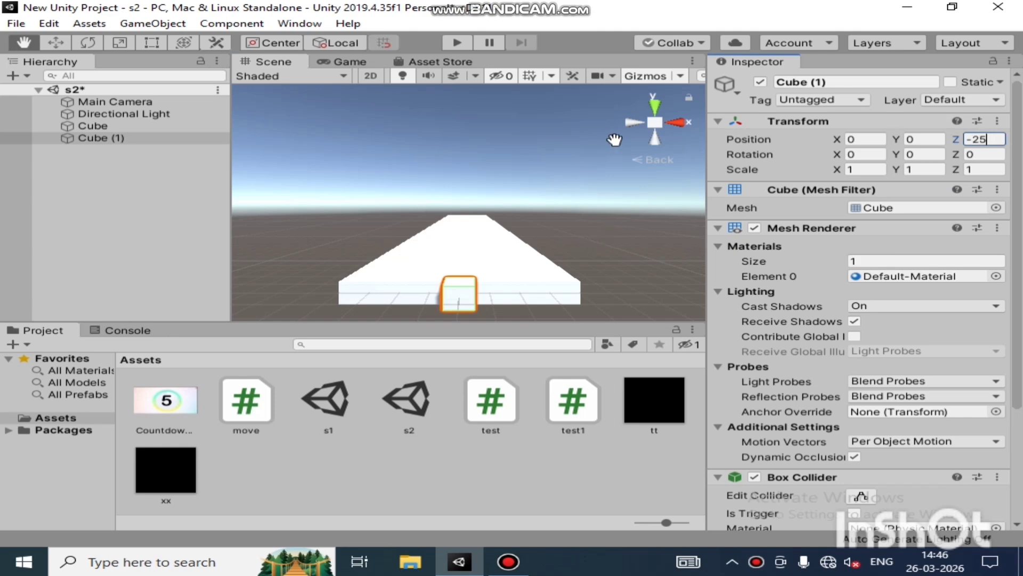
# With the Move Tool, raise the small cube to about Y 1.6 and shift it along the platform to about Z -22.4.
pyautogui.click(637, 127)
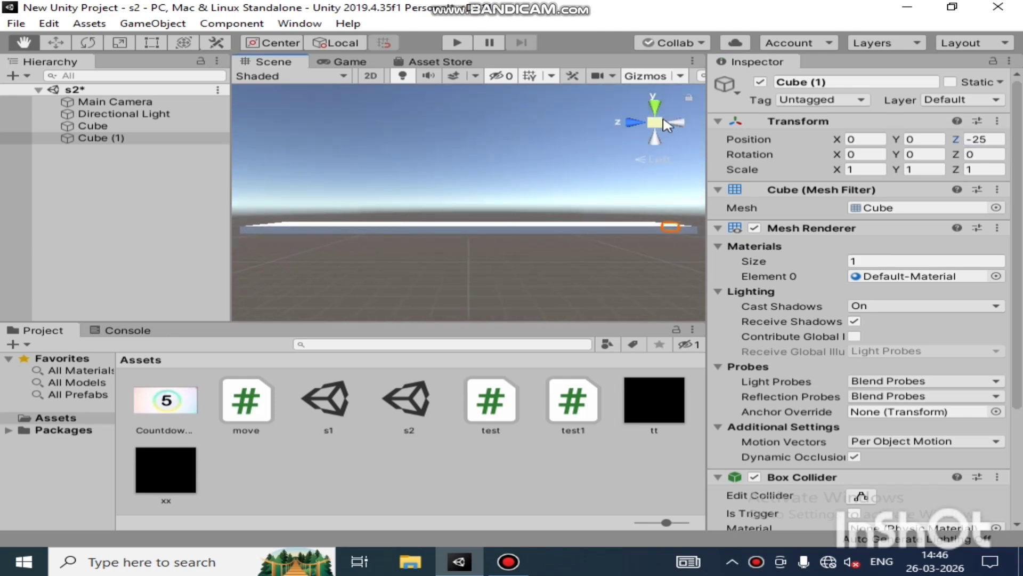
pyautogui.click(56, 42)
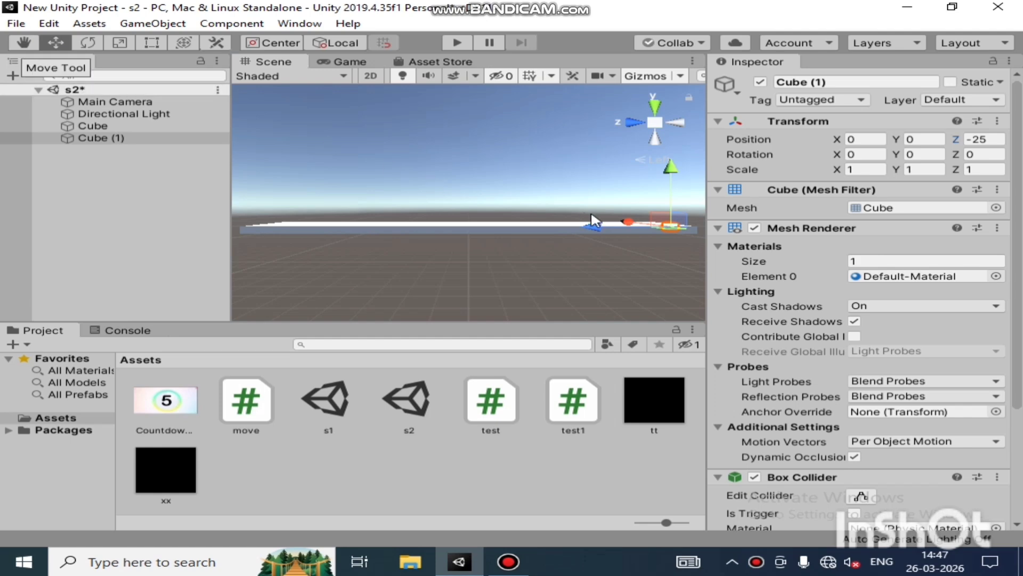
pyautogui.moveTo(671, 187)
pyautogui.mouseDown()
pyautogui.moveTo(669, 152)
pyautogui.moveTo(669, 177)
pyautogui.mouseUp()
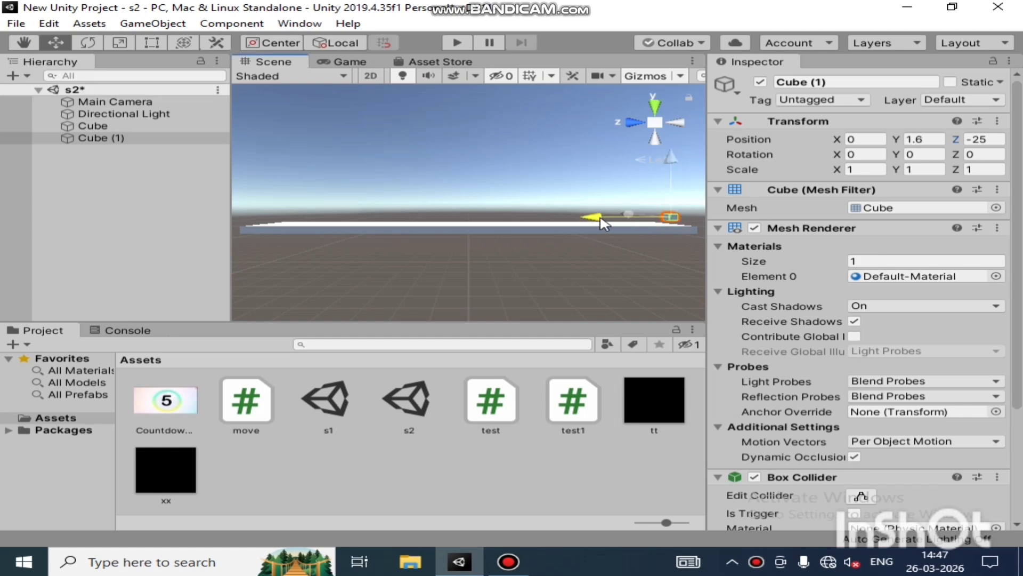
pyautogui.moveTo(604, 218); pyautogui.dragTo(579, 217)
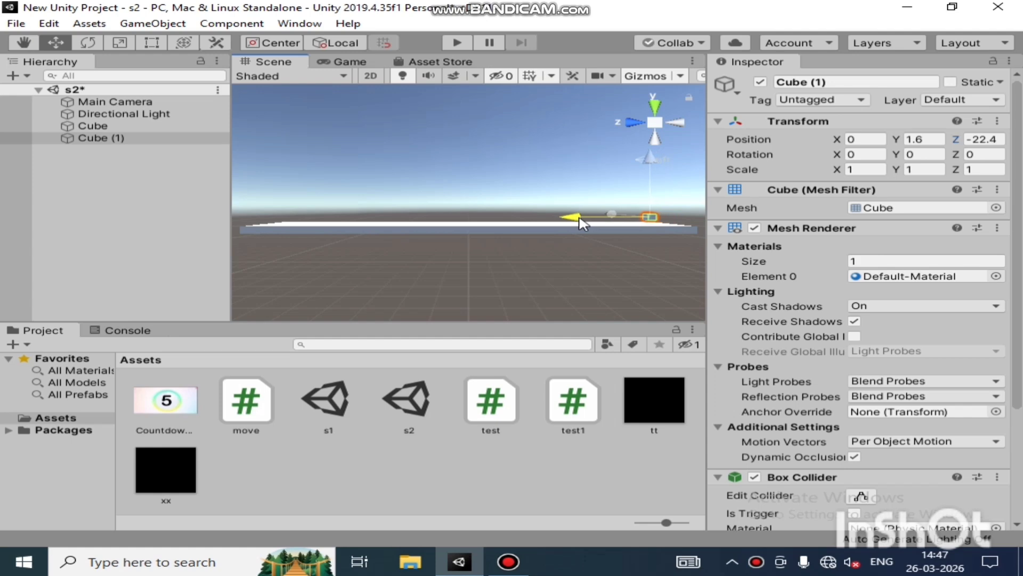
# Lower the small cube towards the platform surface to about Y 0.57, working from the back view.
pyautogui.click(672, 123)
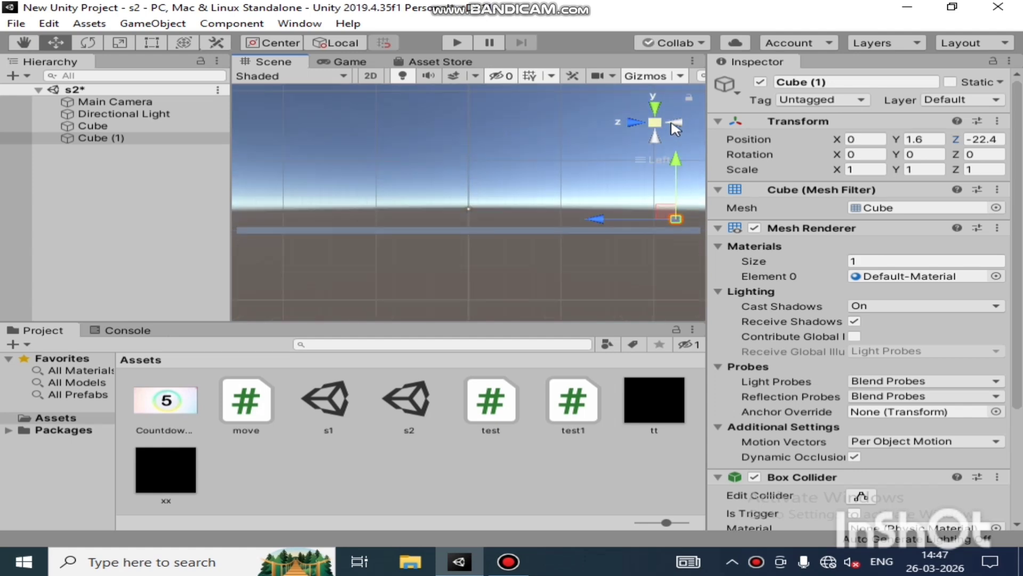
pyautogui.click(655, 123)
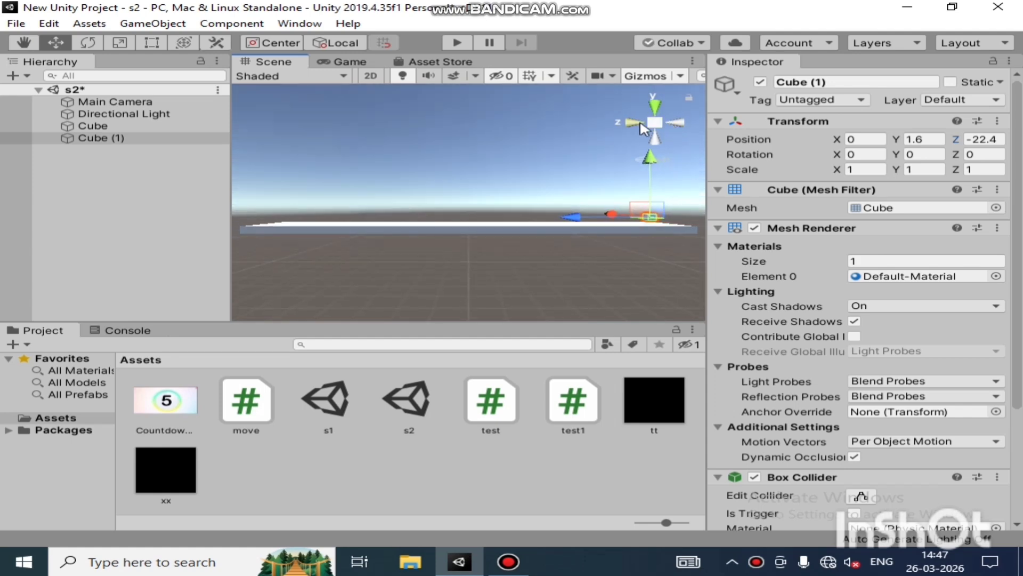
pyautogui.click(684, 122)
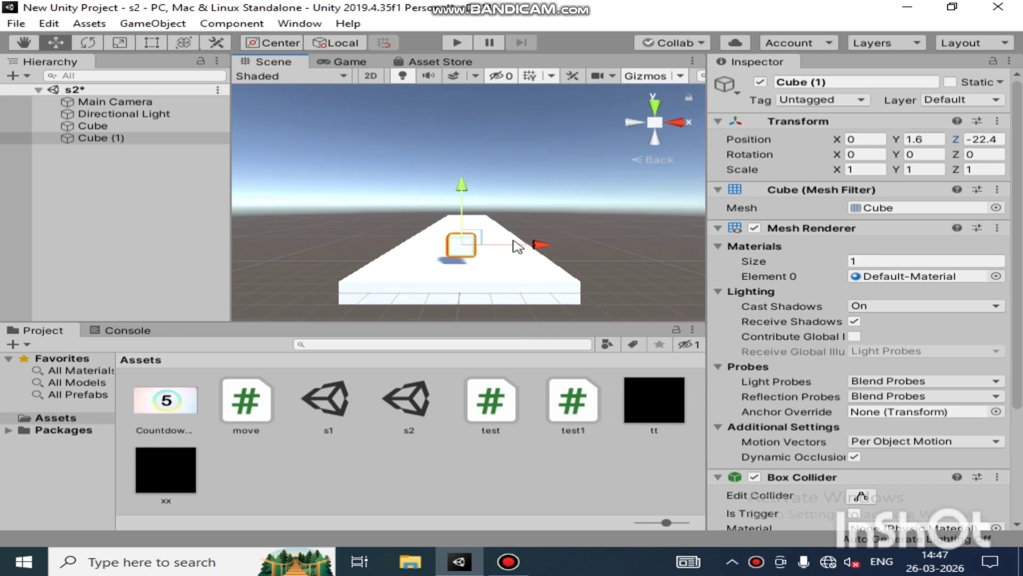
pyautogui.scroll(-2, 512, 241)
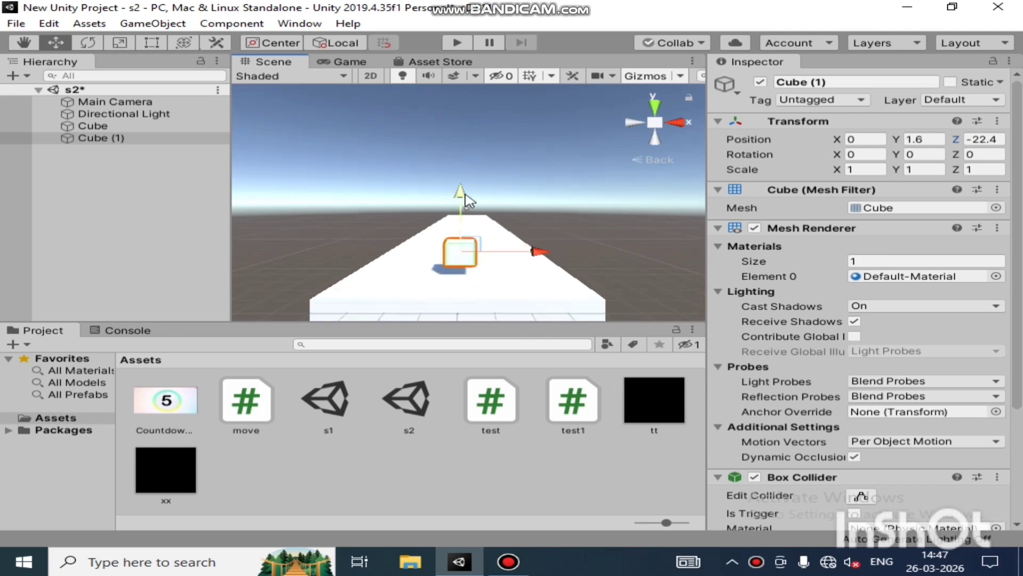
pyautogui.moveTo(466, 194); pyautogui.dragTo(467, 218)
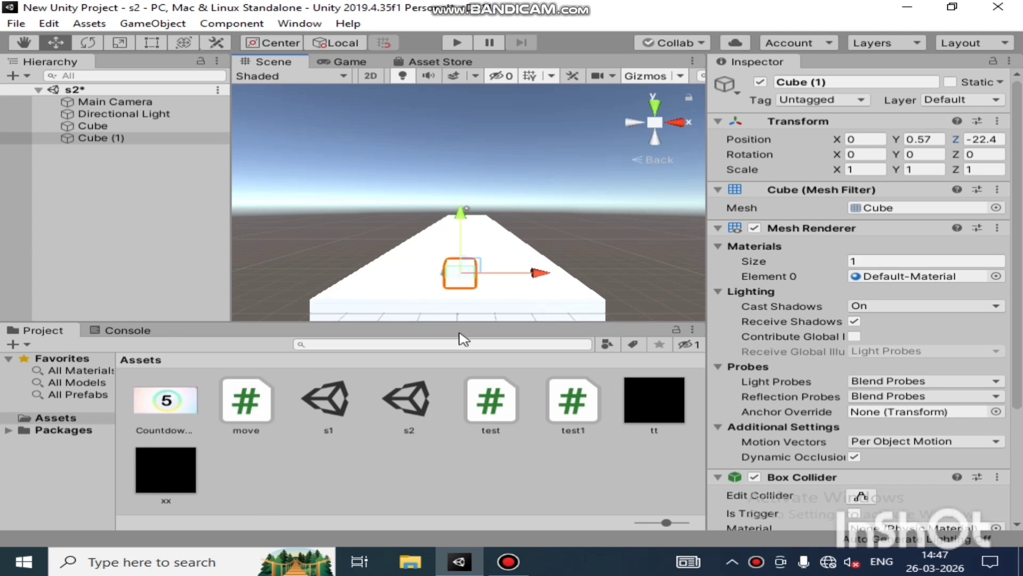
# Create a new material in the Assets folder and name it cube.
pyautogui.rightClick(286, 485)
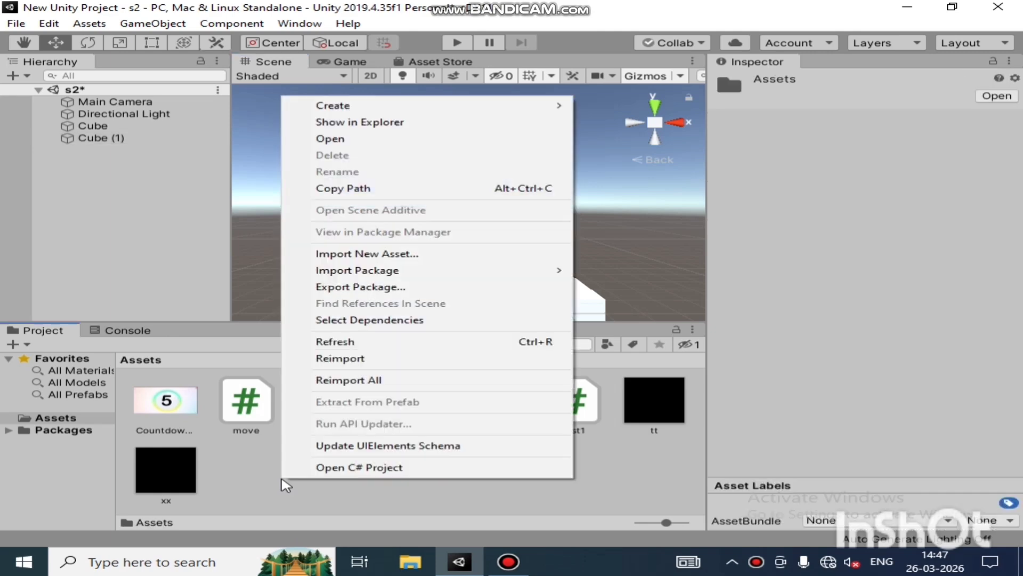
pyautogui.moveTo(359, 105)
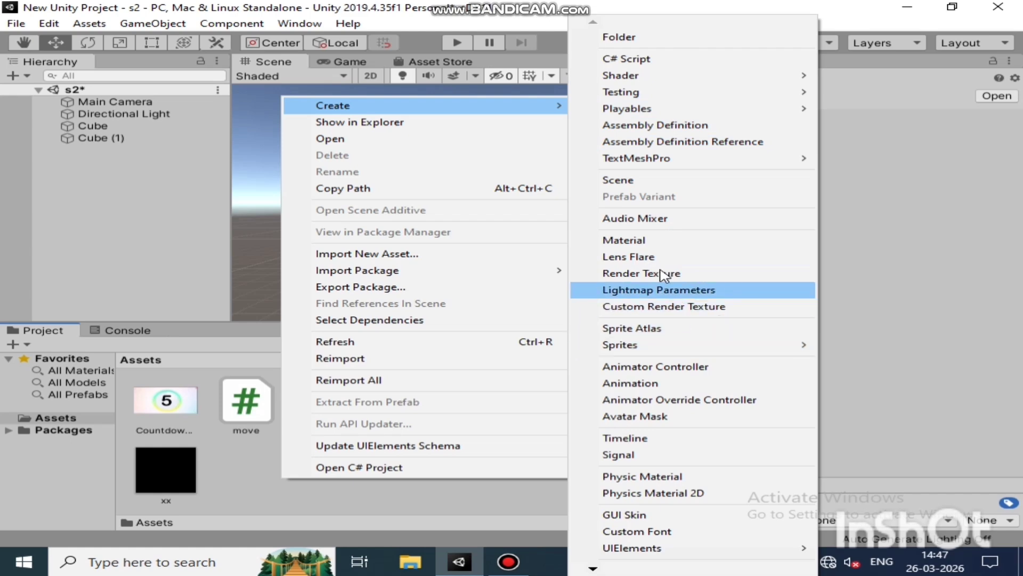
pyautogui.click(647, 240)
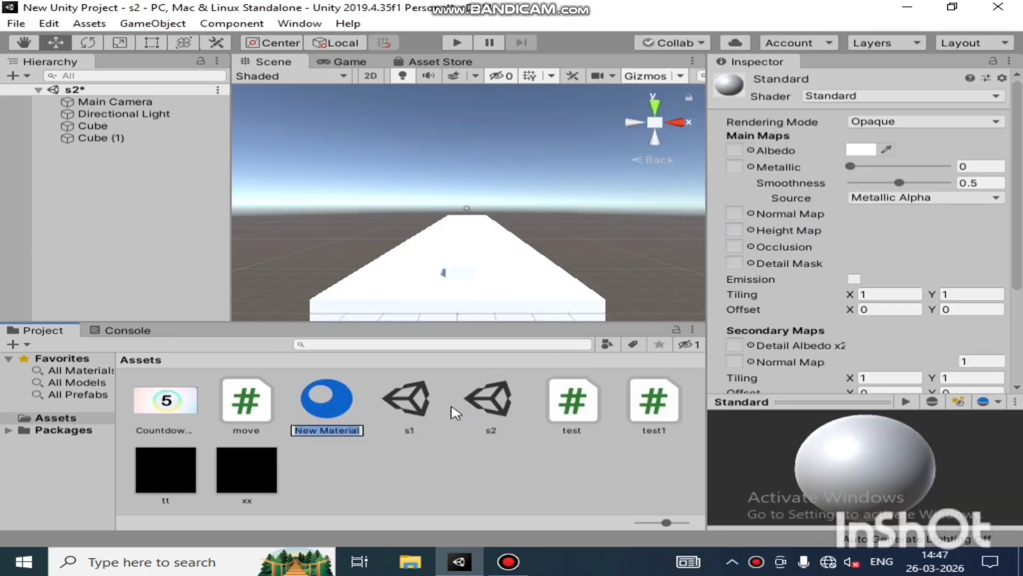
pyautogui.press('BackSpace')
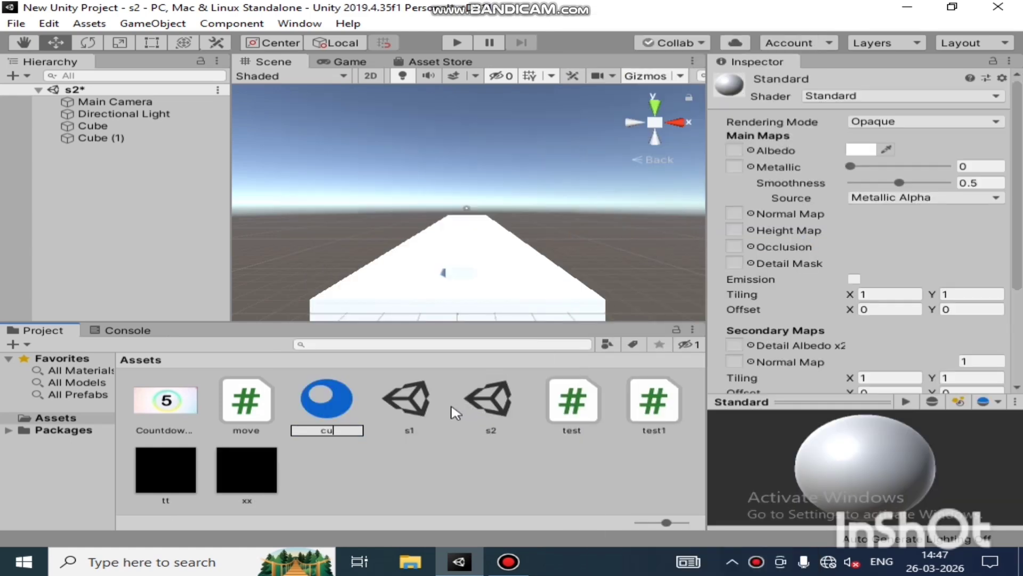
pyautogui.press('Return')
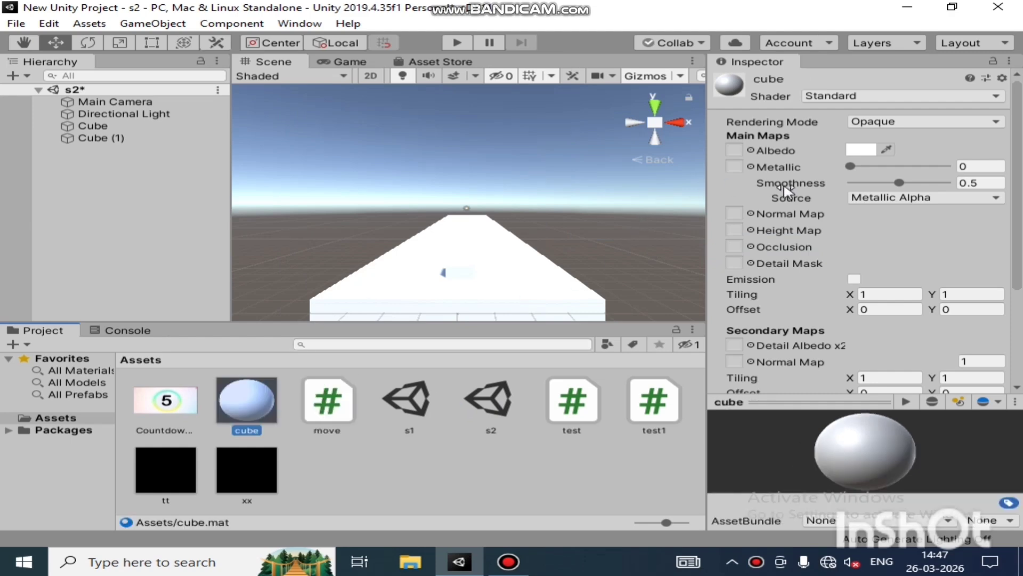
# Set the cube material's albedo color to red (EC1A1A) and apply the material to the small cube on the platform.
pyautogui.click(859, 150)
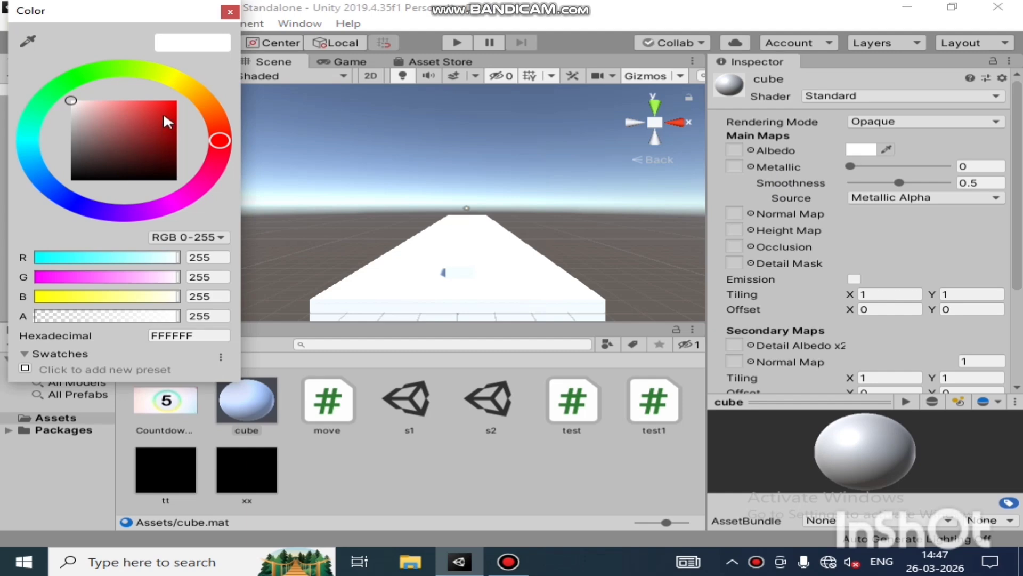
pyautogui.click(166, 106)
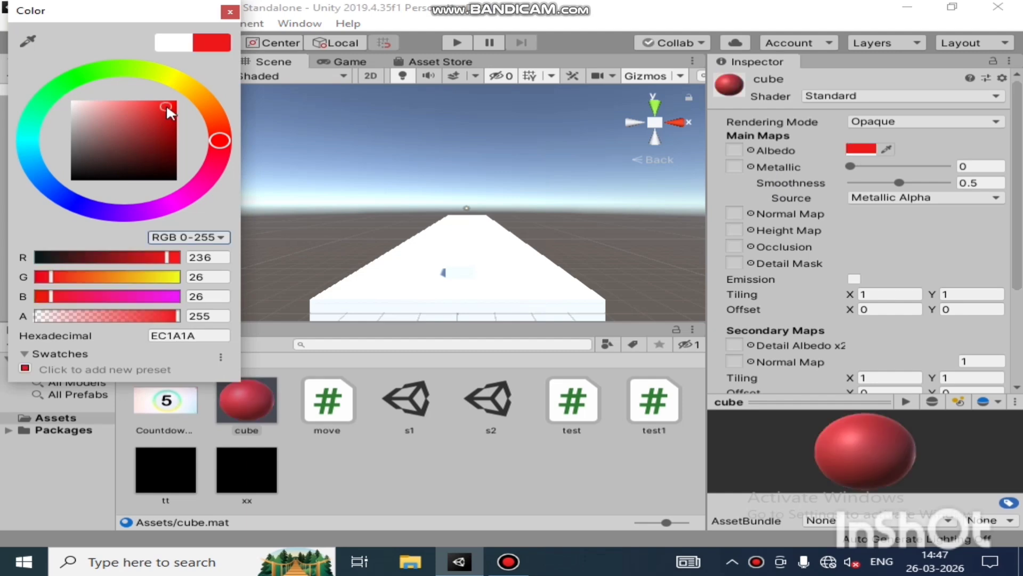
pyautogui.click(230, 12)
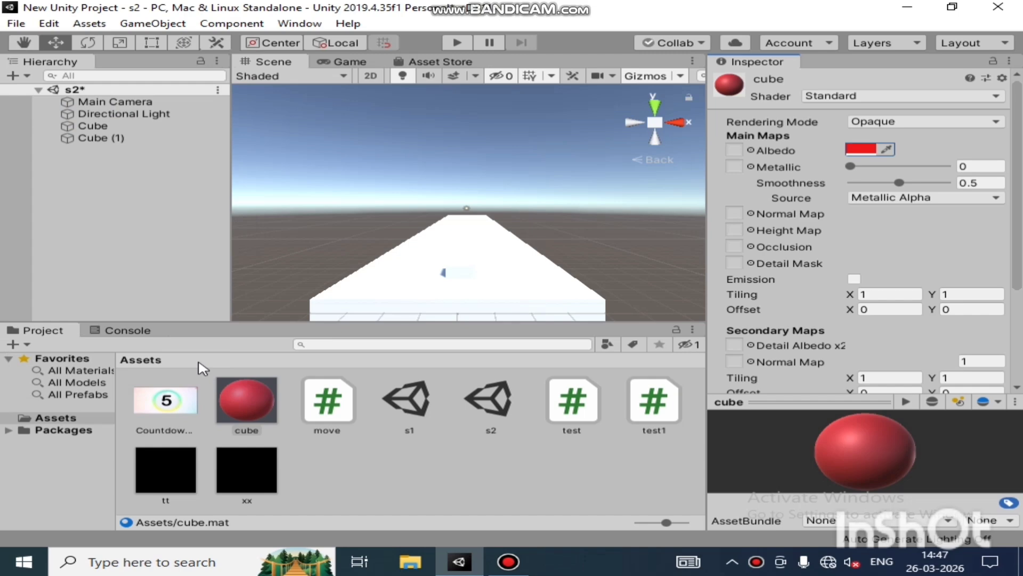
pyautogui.moveTo(247, 405); pyautogui.dragTo(457, 271)
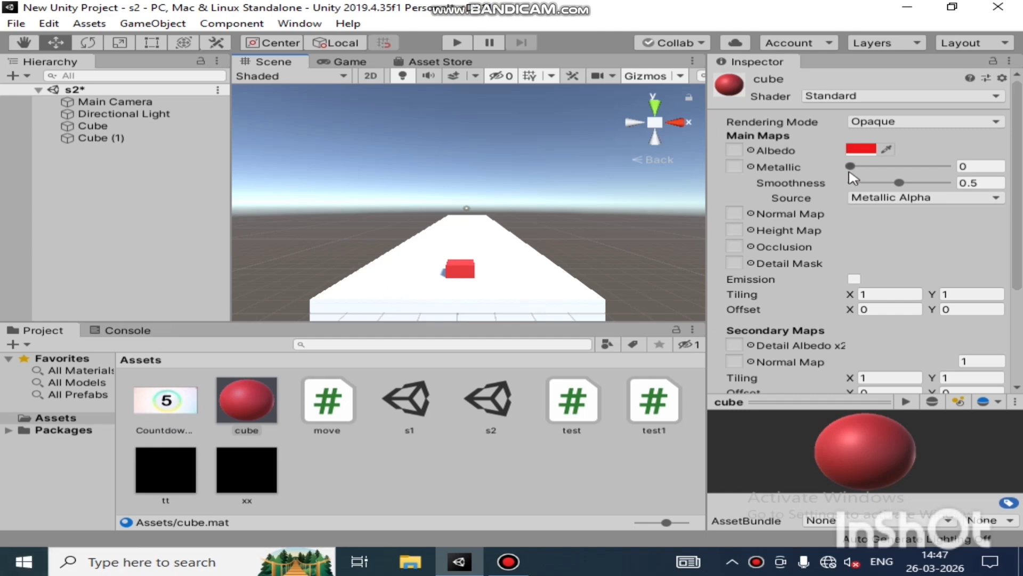
# Raise the small red cube to about Y 1.01 so that it rests on top of the platform.
pyautogui.scroll(-3, 851, 167)
pyautogui.scroll(3, 851, 168)
pyautogui.click(99, 138)
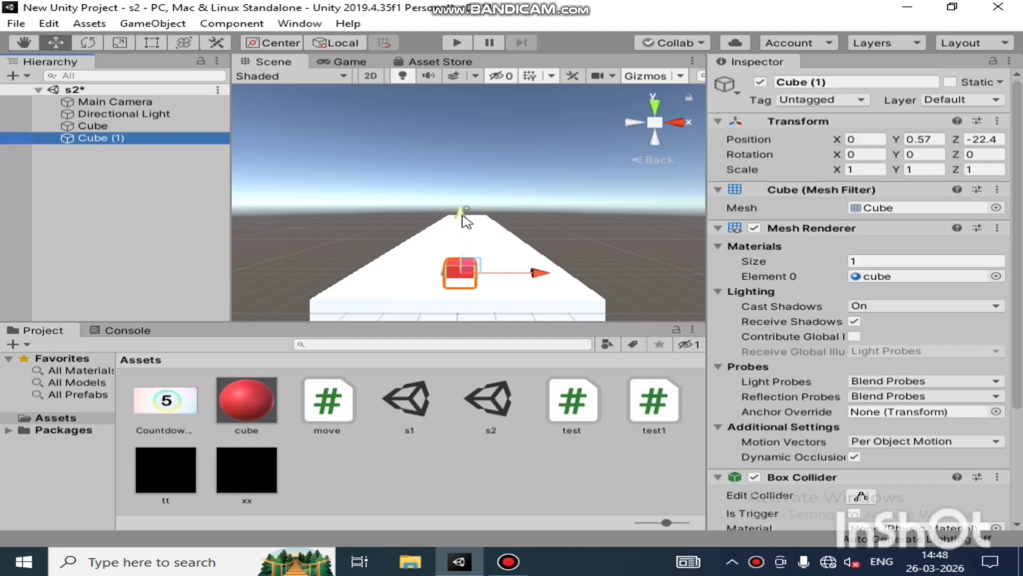
pyautogui.moveTo(463, 220)
pyautogui.mouseDown()
pyautogui.moveTo(459, 203)
pyautogui.moveTo(462, 211)
pyautogui.mouseUp()
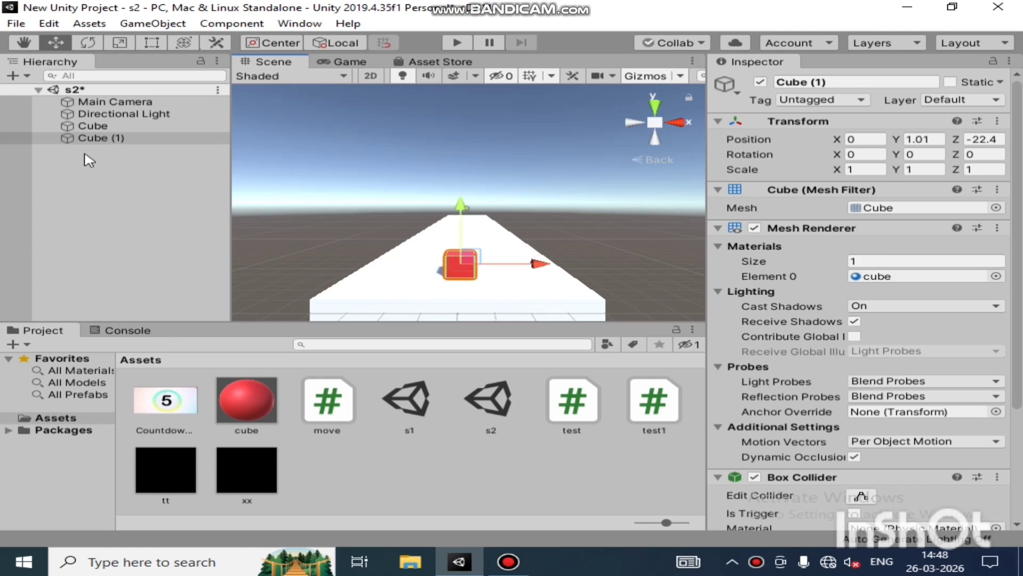
# Duplicate the small cube and place the copy at Z 0, shifted sideways to about X -2.6.
pyautogui.click(108, 140)
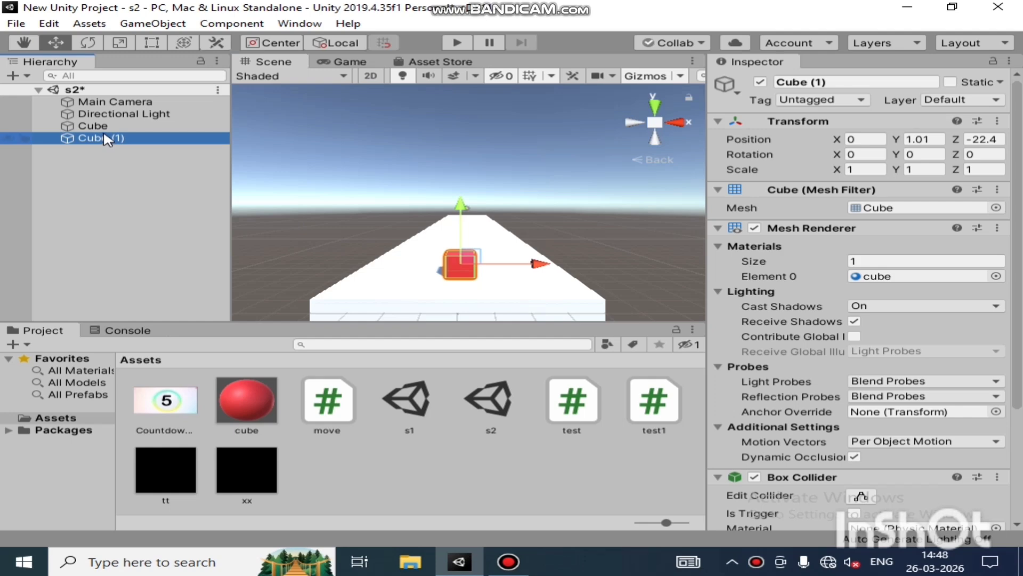
pyautogui.hotkey('ctrl', 'd')
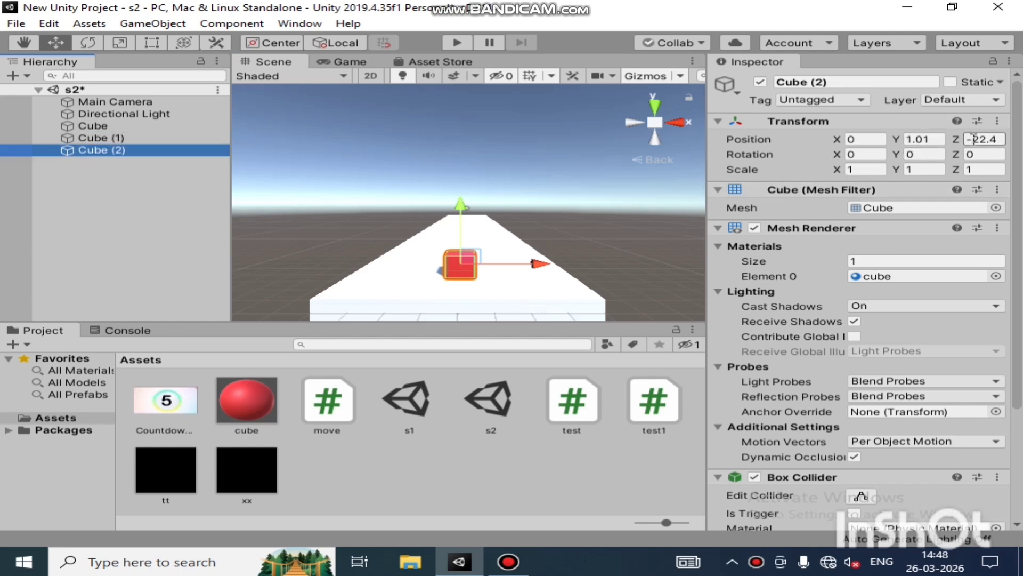
pyautogui.click(996, 140)
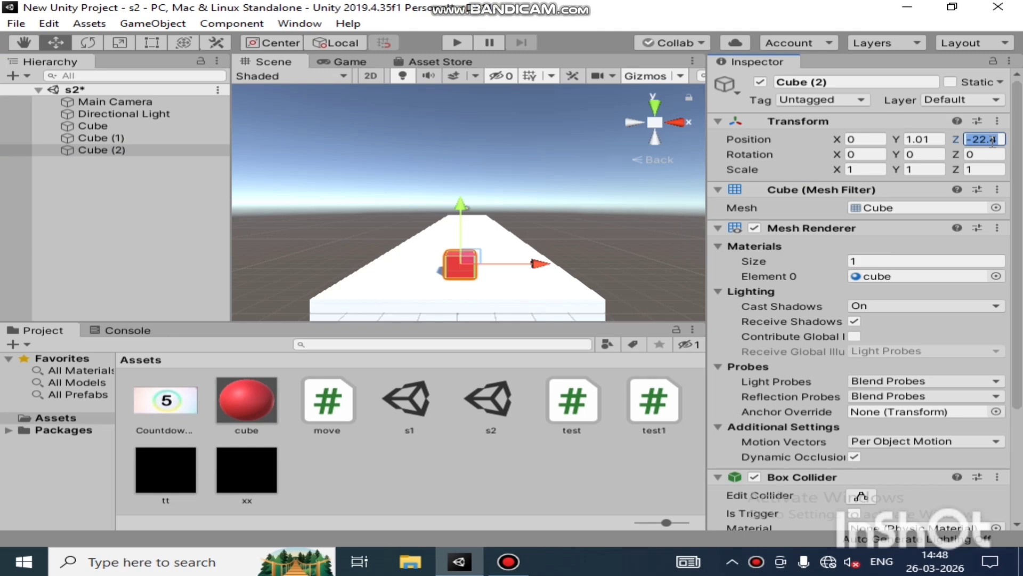
pyautogui.press('BackSpace')
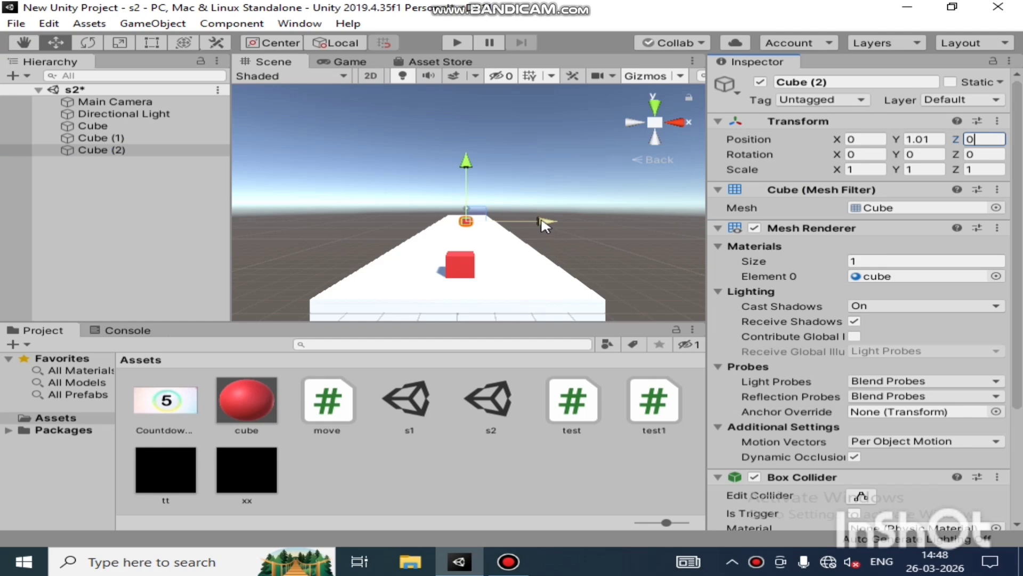
pyautogui.moveTo(544, 227); pyautogui.dragTo(524, 226)
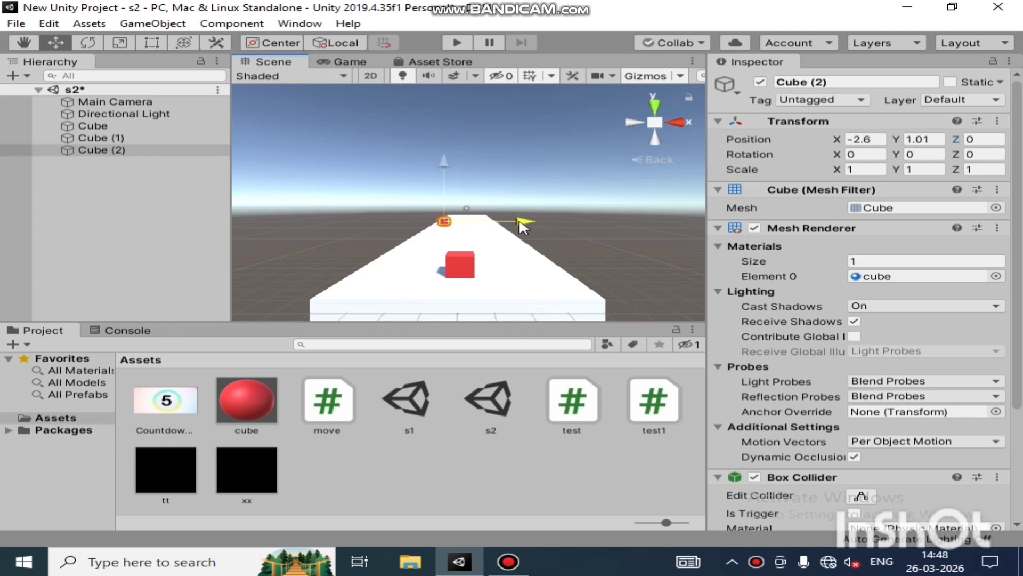
# Duplicate Cube (2) and place the new copy at Z 10, shifted to the opposite side at about X 2.2.
pyautogui.click(98, 153)
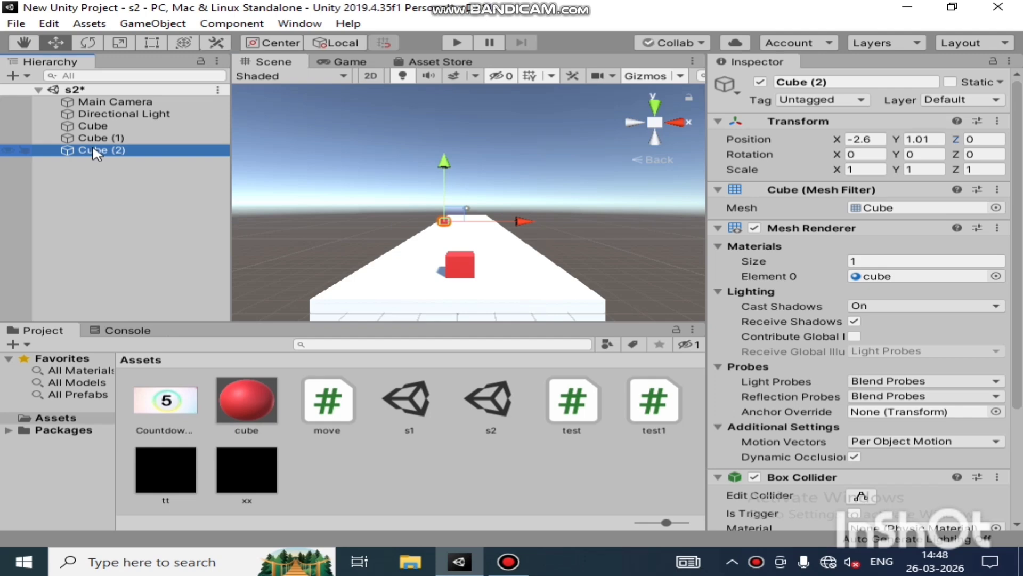
pyautogui.hotkey('ctrl', 'd')
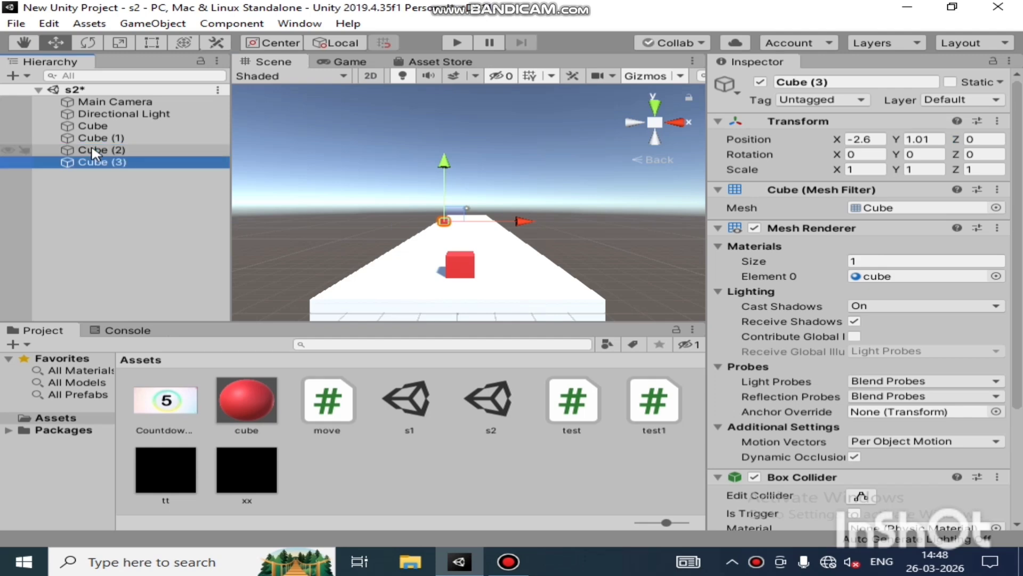
pyautogui.click(976, 140)
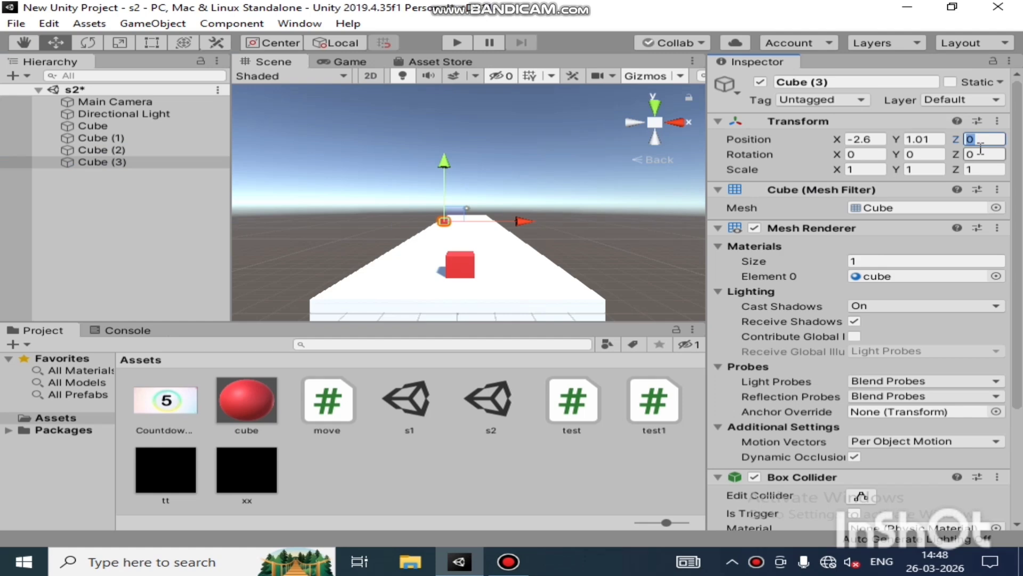
pyautogui.write('10')
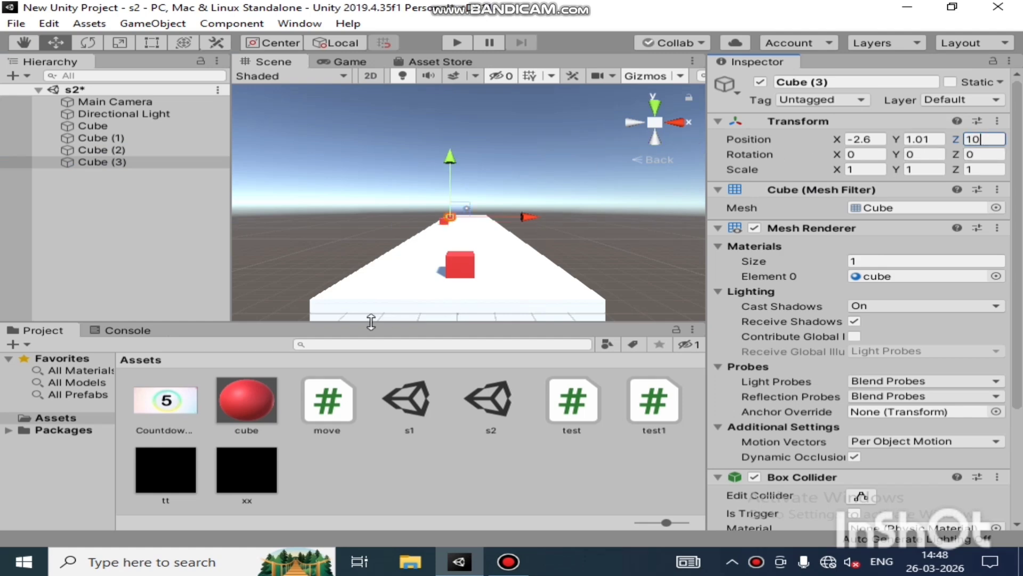
pyautogui.moveTo(513, 219); pyautogui.dragTo(532, 211)
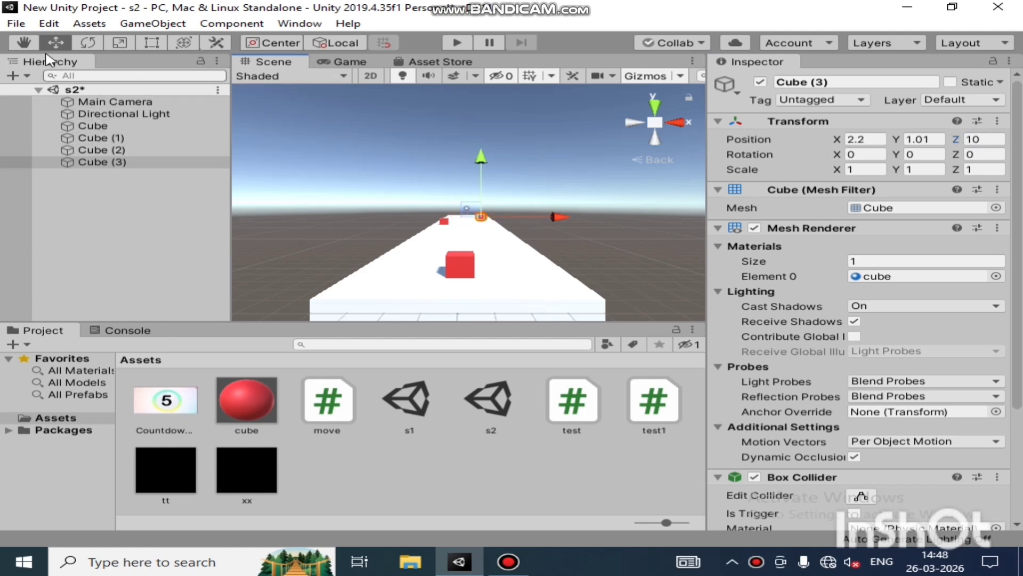
# Examine the arrangement of the three red cubes along the length of the platform in the scene.
pyautogui.scroll(-4, 407, 237)
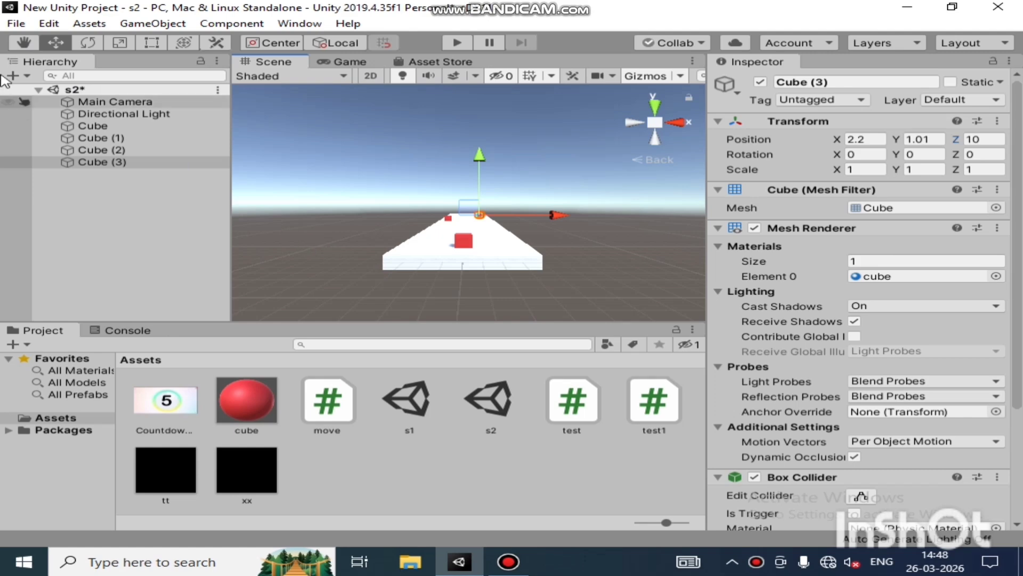
pyautogui.click(23, 40)
pyautogui.moveTo(309, 281); pyautogui.dragTo(370, 278)
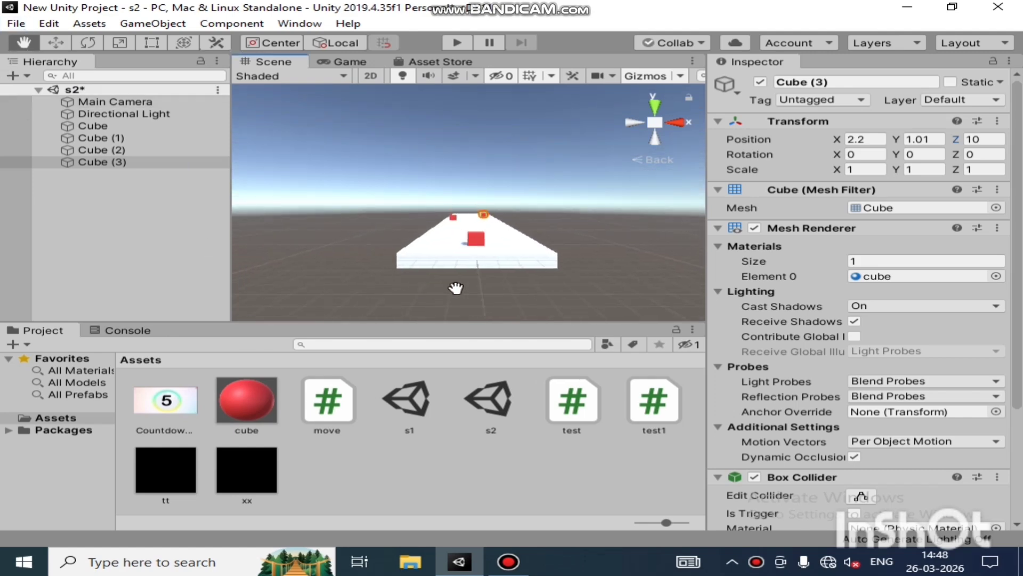
pyautogui.scroll(3, 454, 290)
pyautogui.scroll(5, 456, 288)
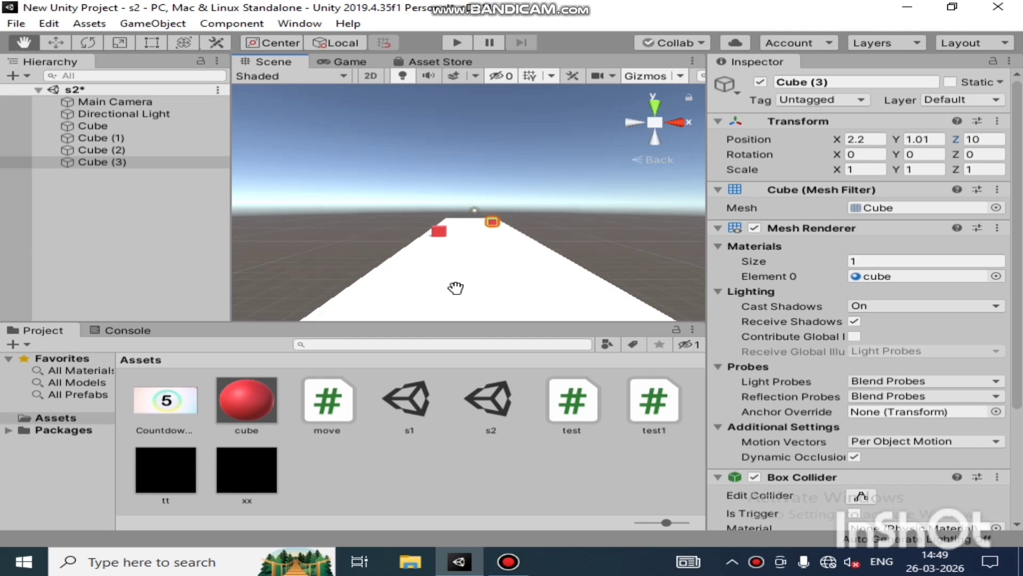
pyautogui.scroll(6, 454, 286)
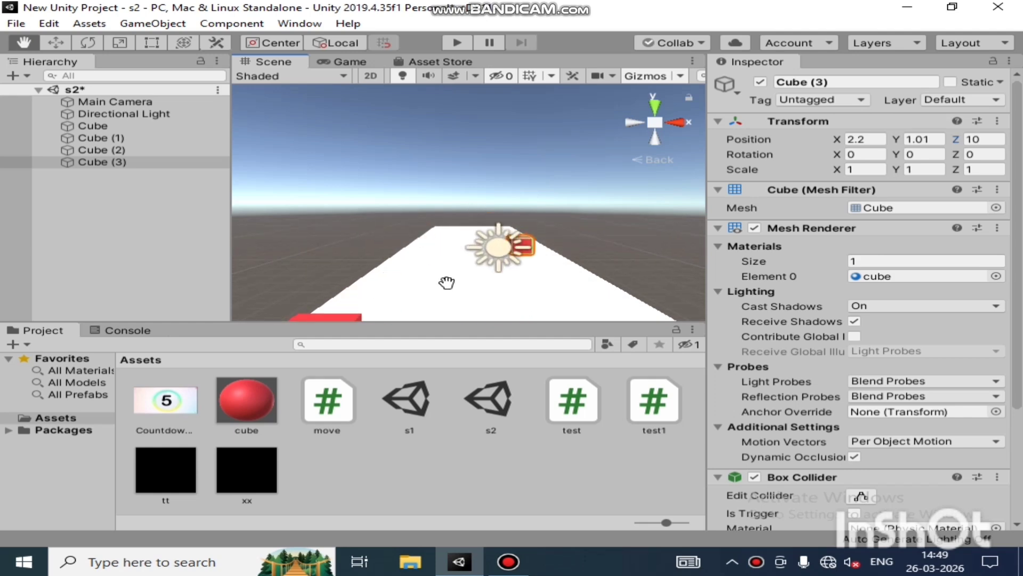
pyautogui.scroll(6, 445, 281)
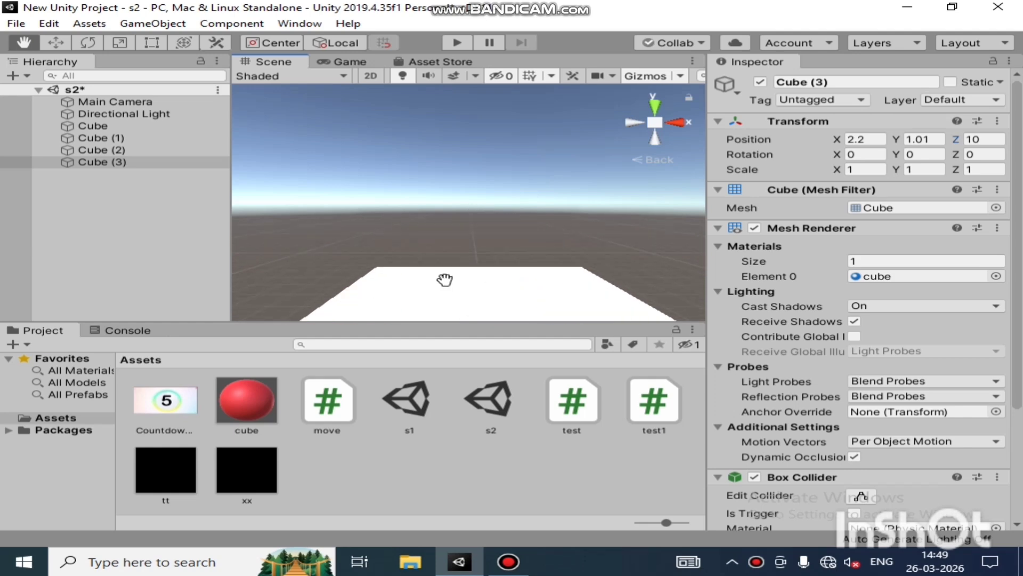
pyautogui.scroll(-6, 442, 279)
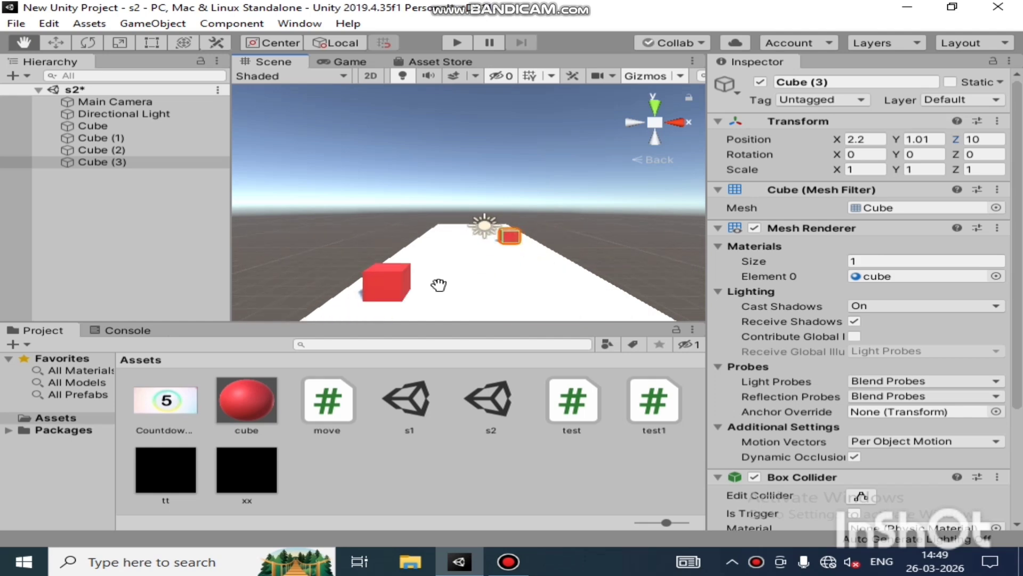
pyautogui.scroll(-5, 438, 286)
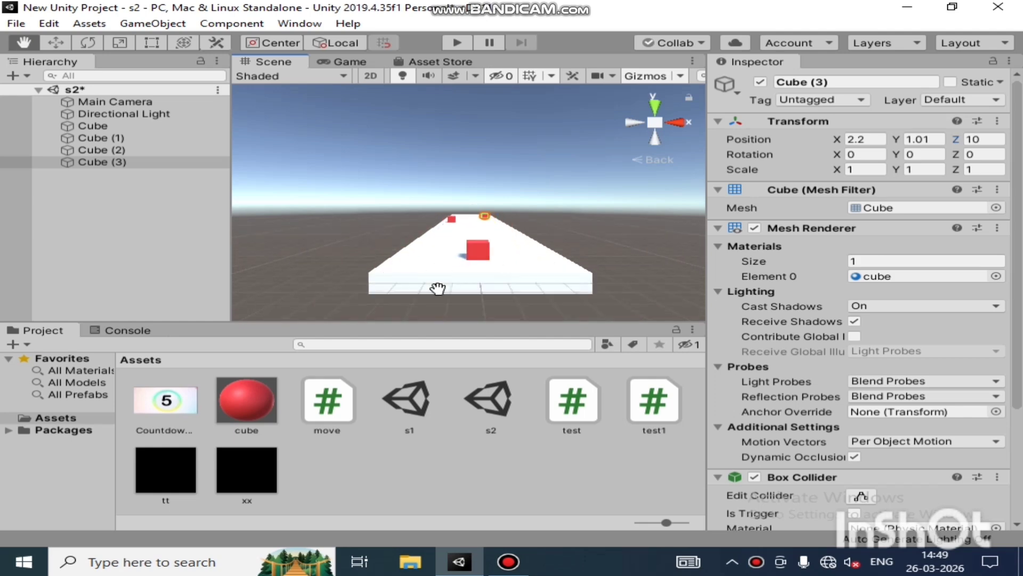
pyautogui.scroll(-3, 429, 290)
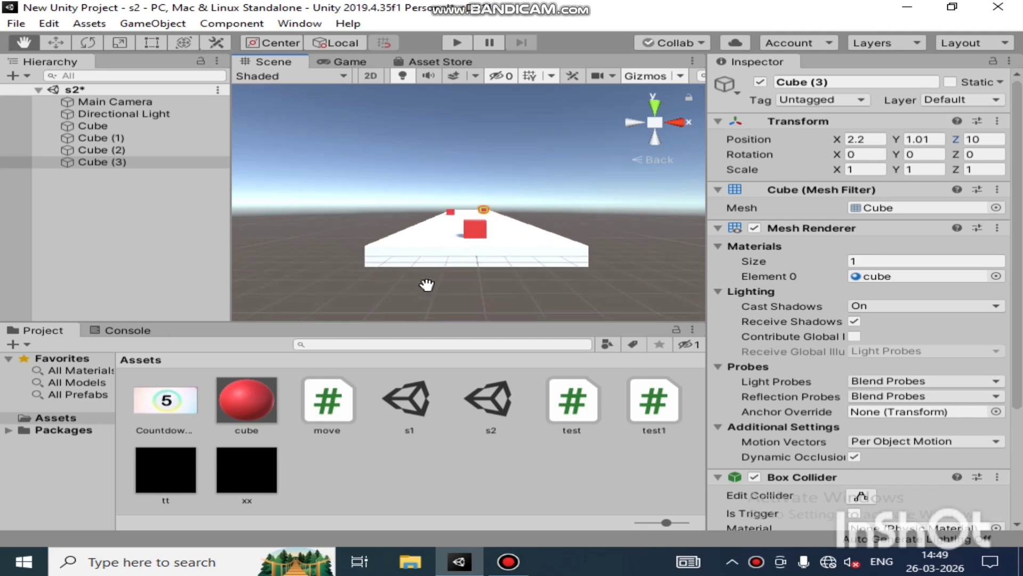
pyautogui.scroll(5, 426, 285)
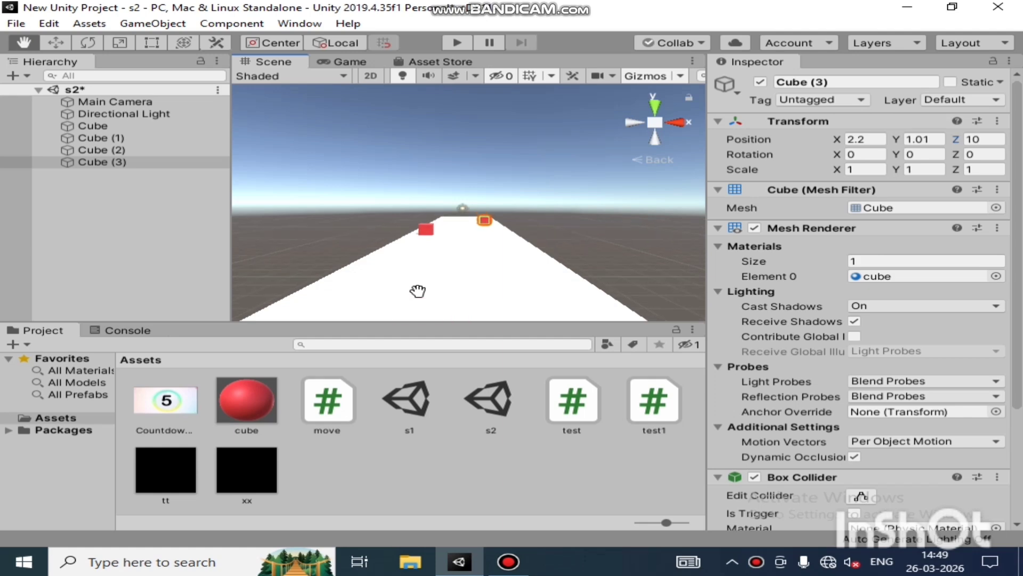
pyautogui.scroll(4, 414, 289)
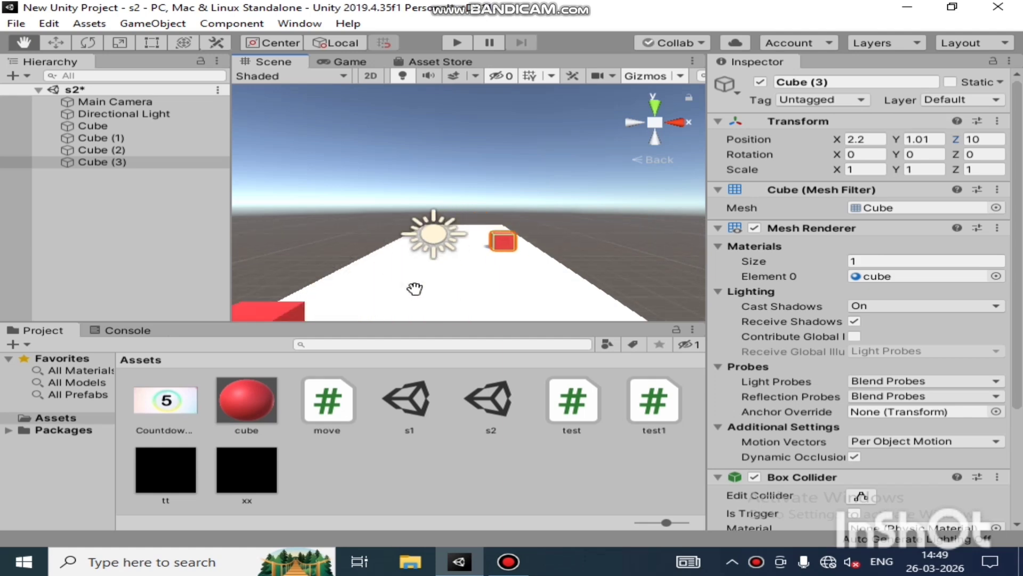
pyautogui.scroll(-3, 415, 289)
pyautogui.scroll(-5, 414, 290)
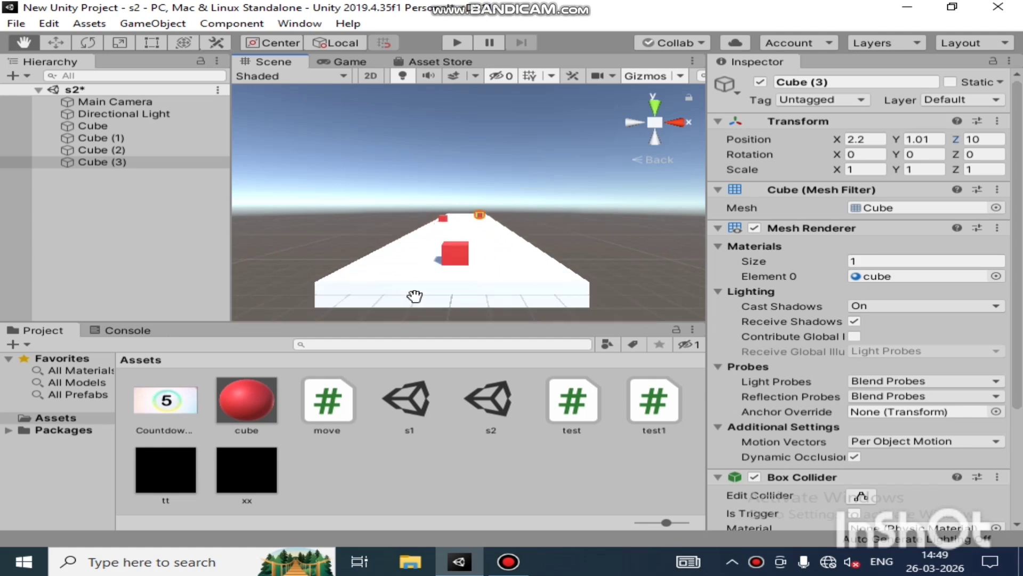
pyautogui.scroll(-3, 415, 297)
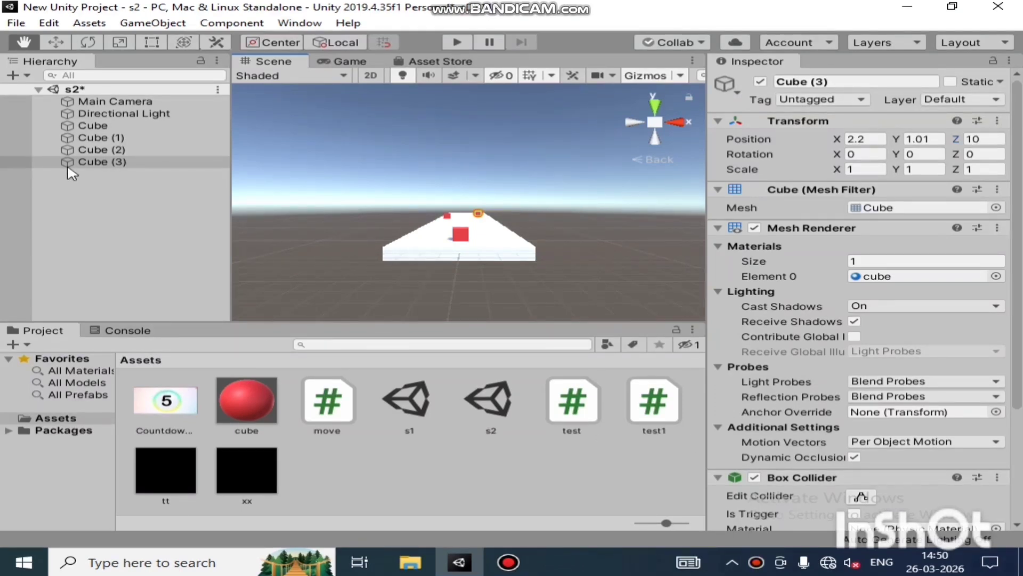
# Rename the long platform object, currently called Cube, to Plane.
pyautogui.click(112, 126)
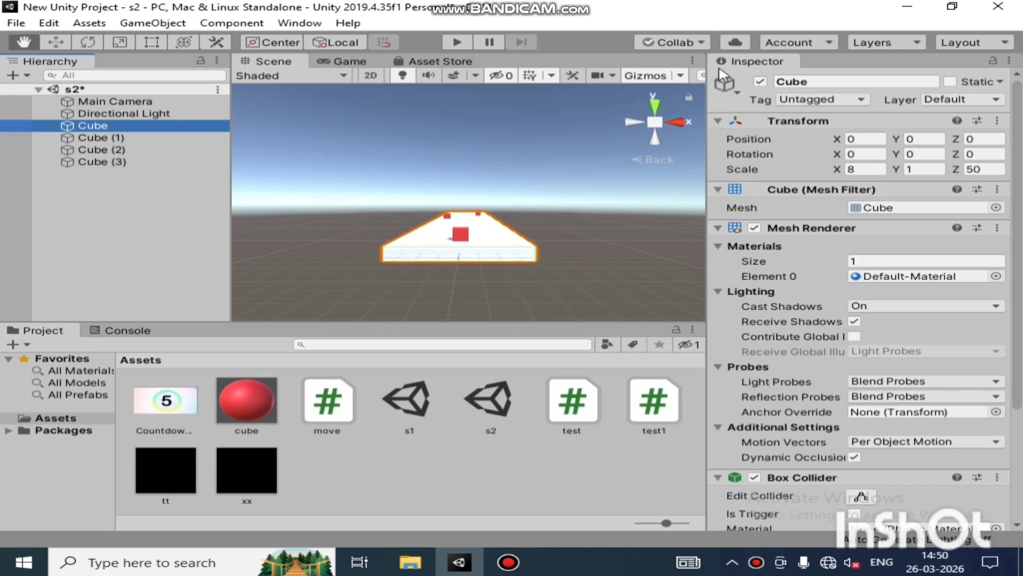
pyautogui.click(816, 81)
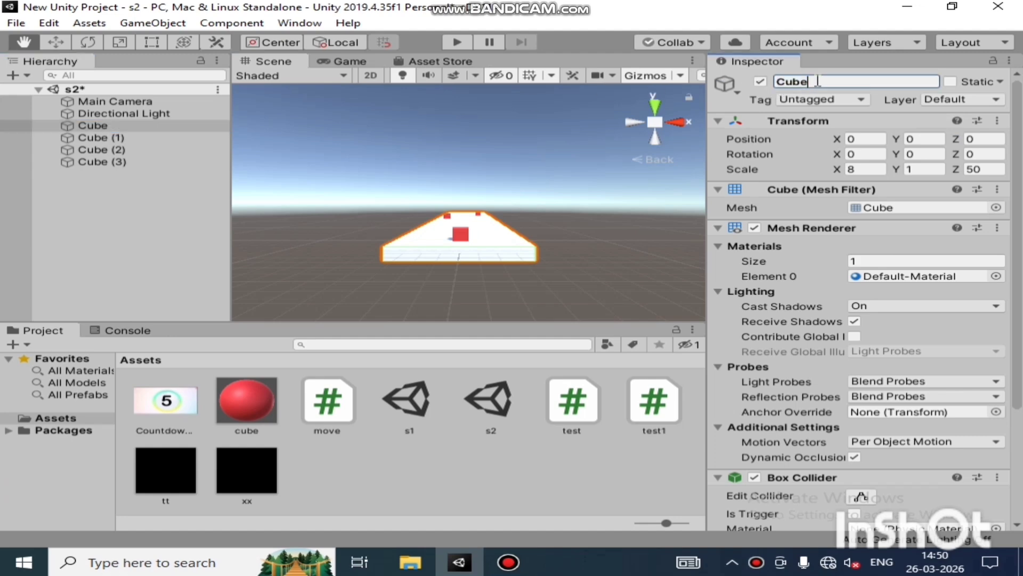
pyautogui.doubleClick(818, 81)
pyautogui.write('Plane')
pyautogui.press('Return')
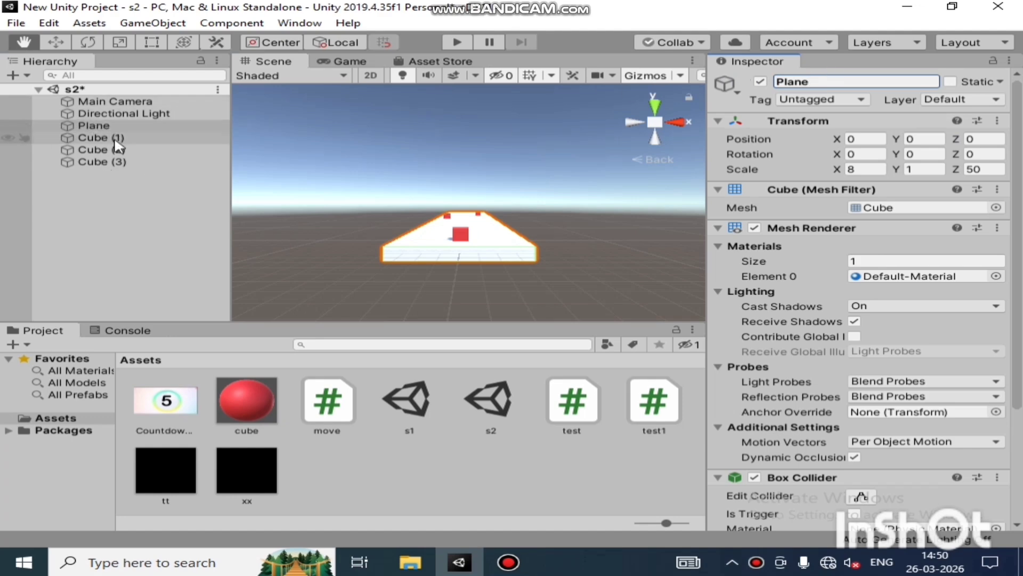
pyautogui.click(117, 138)
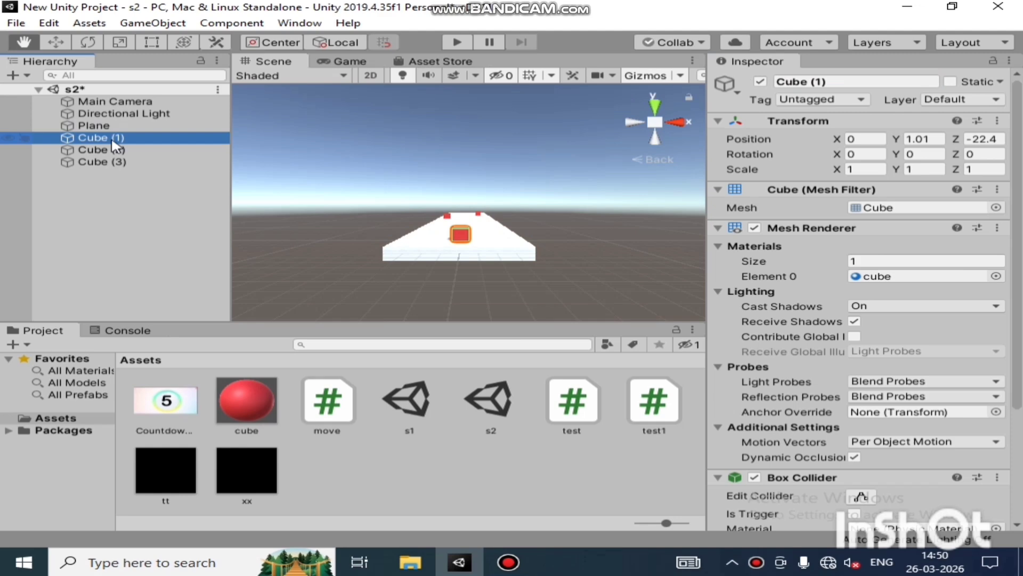
pyautogui.click(138, 150)
pyautogui.click(149, 163)
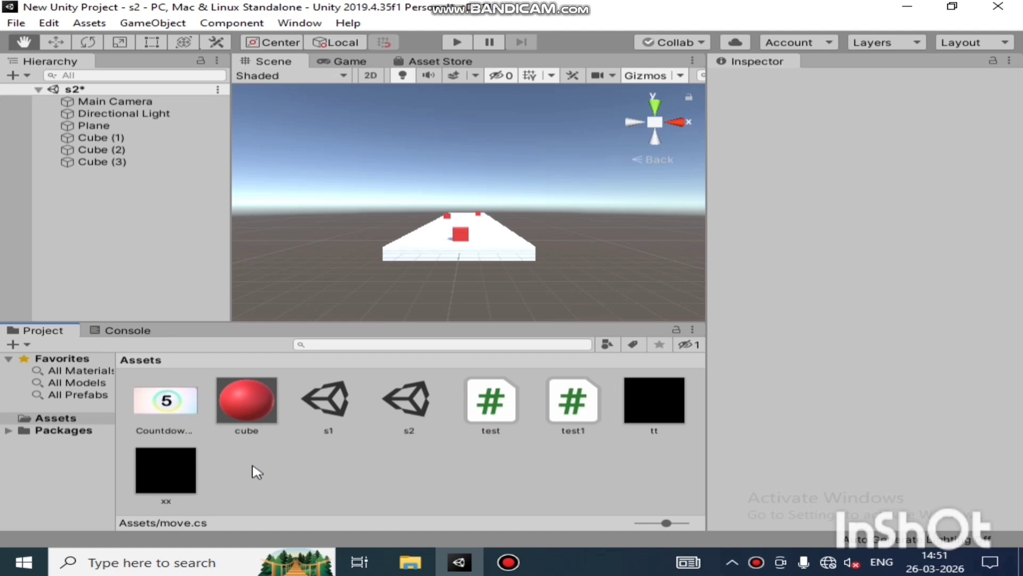
# Create a new C# script in the Assets folder and name it move.
pyautogui.rightClick(273, 482)
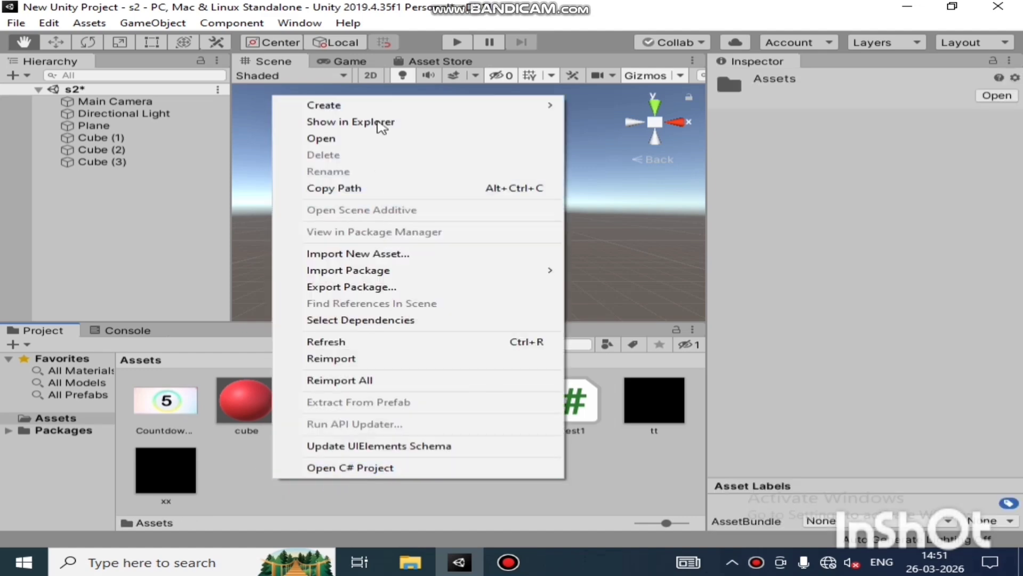
pyautogui.moveTo(379, 104)
pyautogui.click(616, 59)
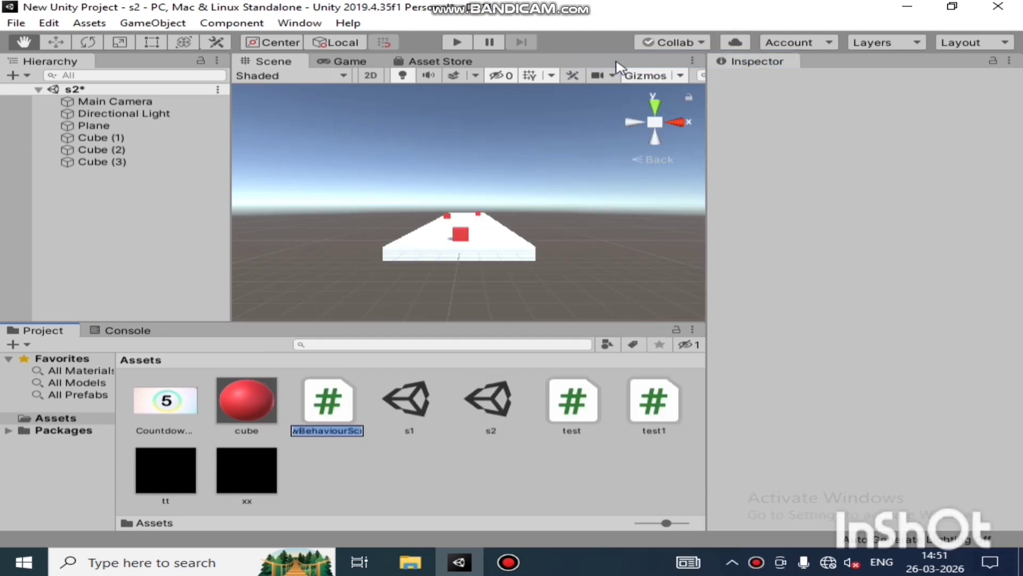
pyautogui.press('BackSpace')
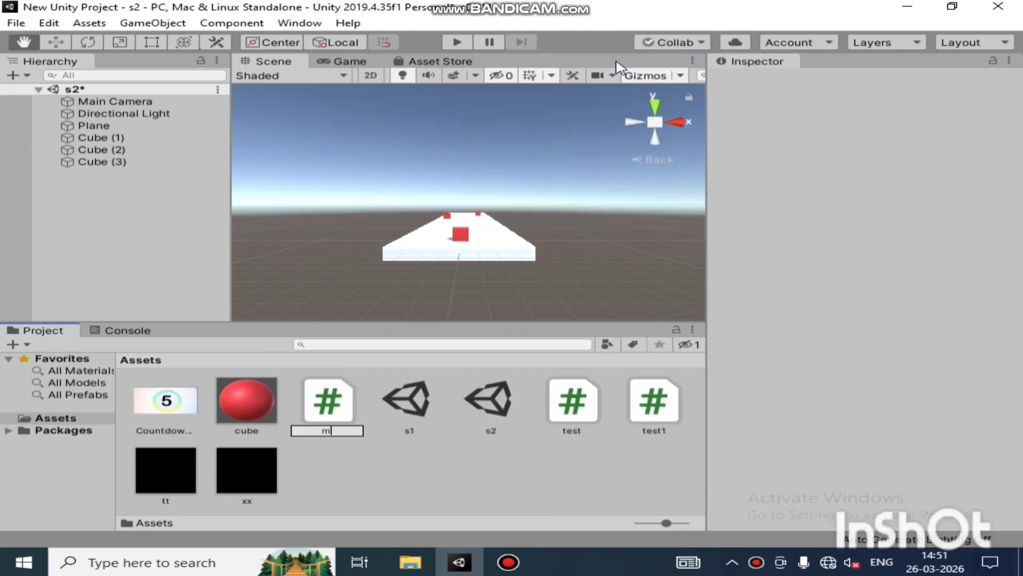
pyautogui.write('move')
pyautogui.press('Return')
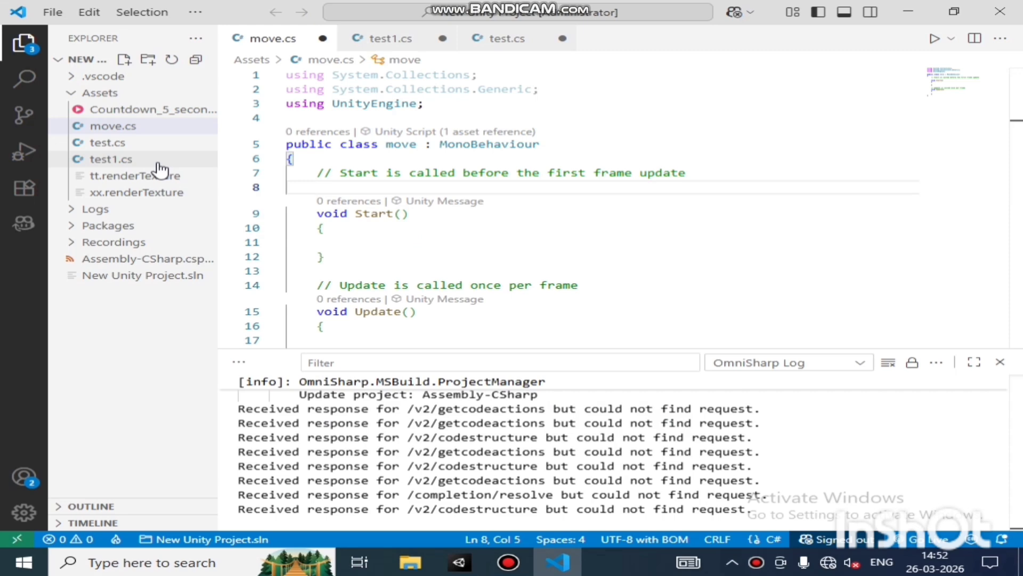
# Declare a Transform field named transform above the Start method of the move class.
pyautogui.write('Tra')
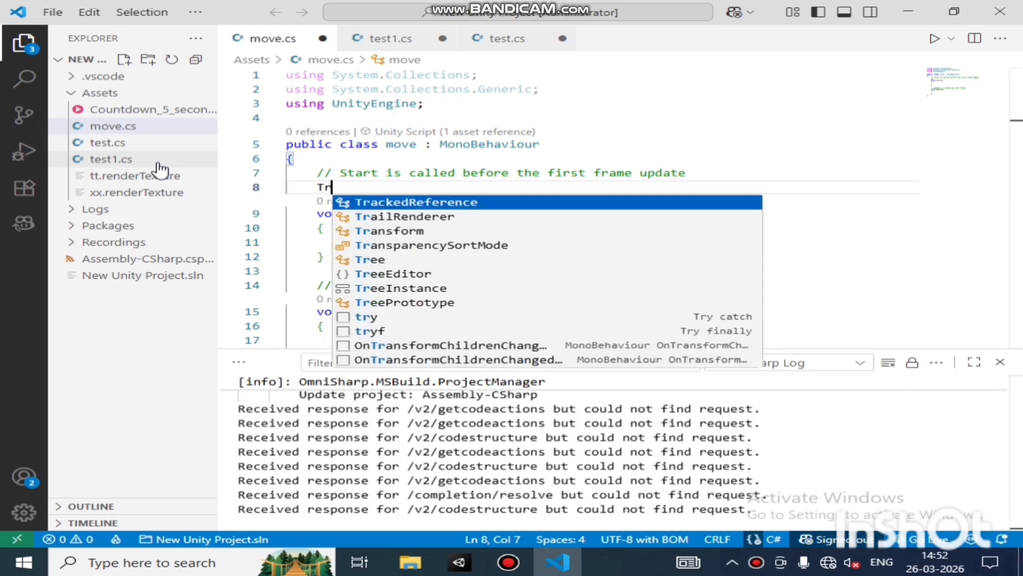
pyautogui.press('Down')
pyautogui.press('Down')
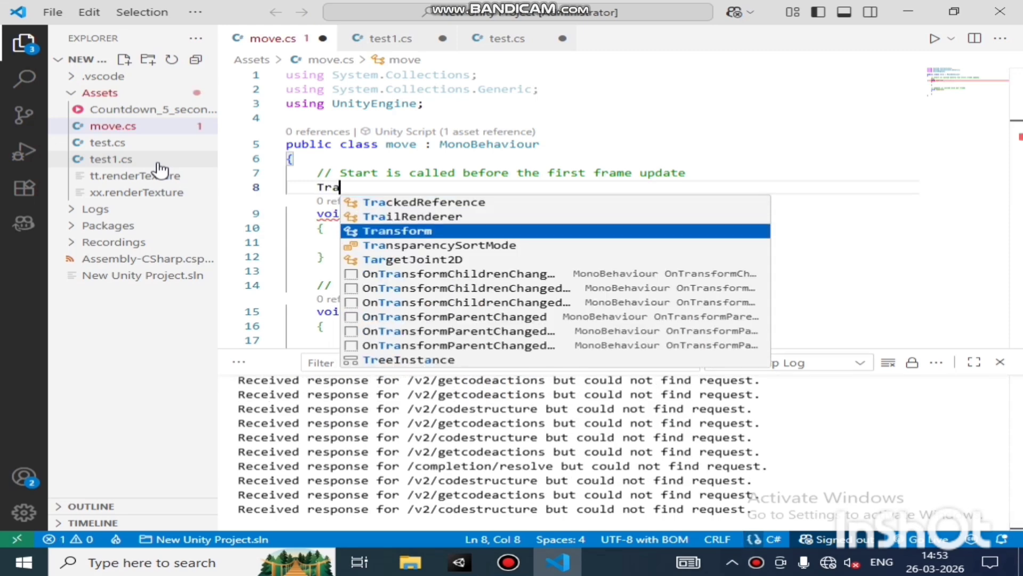
pyautogui.press('Return')
pyautogui.write('t')
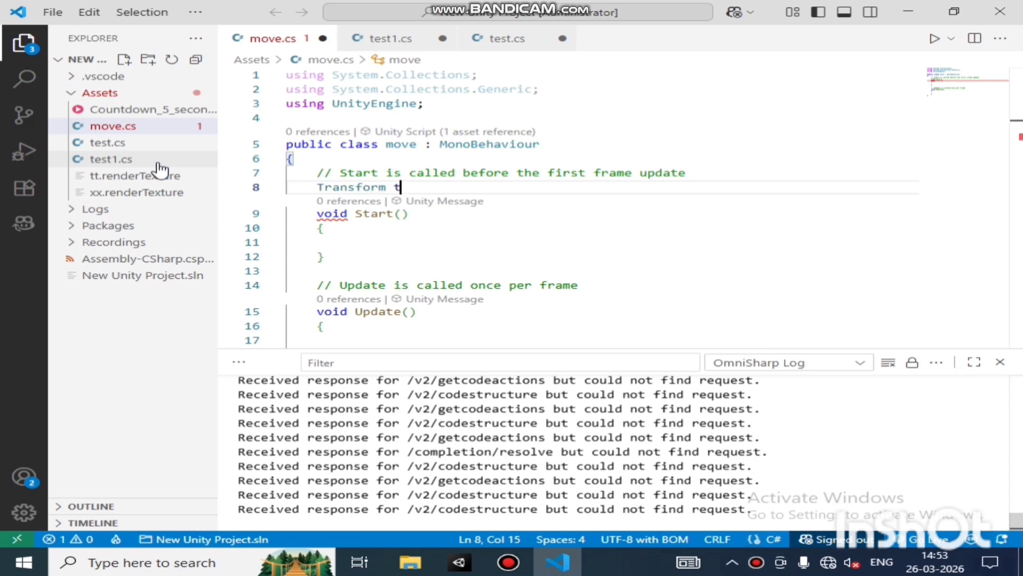
pyautogui.write('ransform;')
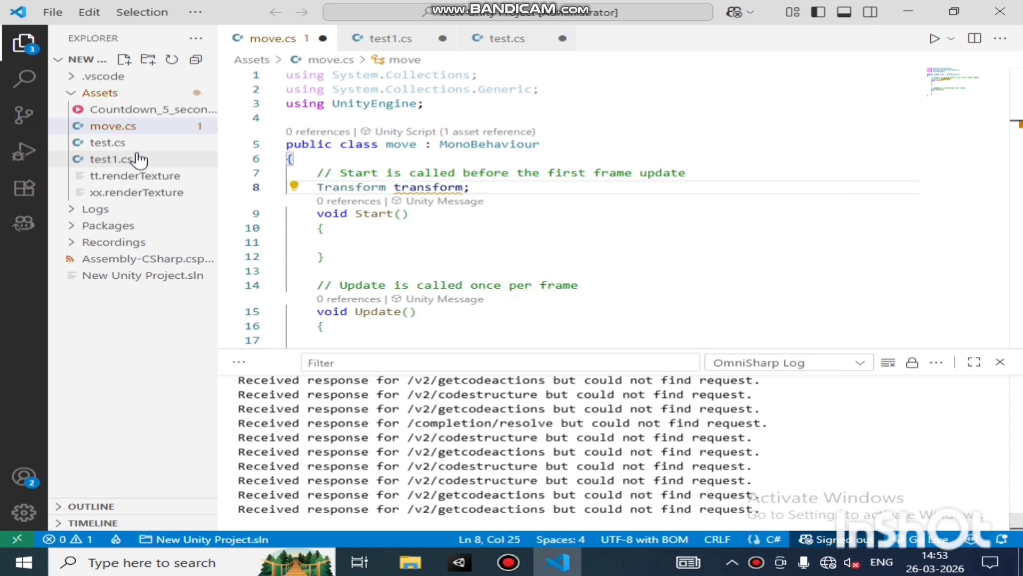
# Shorten the name of the Transform field to tr, keeping the closing semicolon.
pyautogui.press('Left')
pyautogui.press('BackSpace')
pyautogui.press('BackSpace')
pyautogui.press('BackSpace')
pyautogui.press('BackSpace')
pyautogui.press('BackSpace')
pyautogui.press('BackSpace')
pyautogui.press('BackSpace')
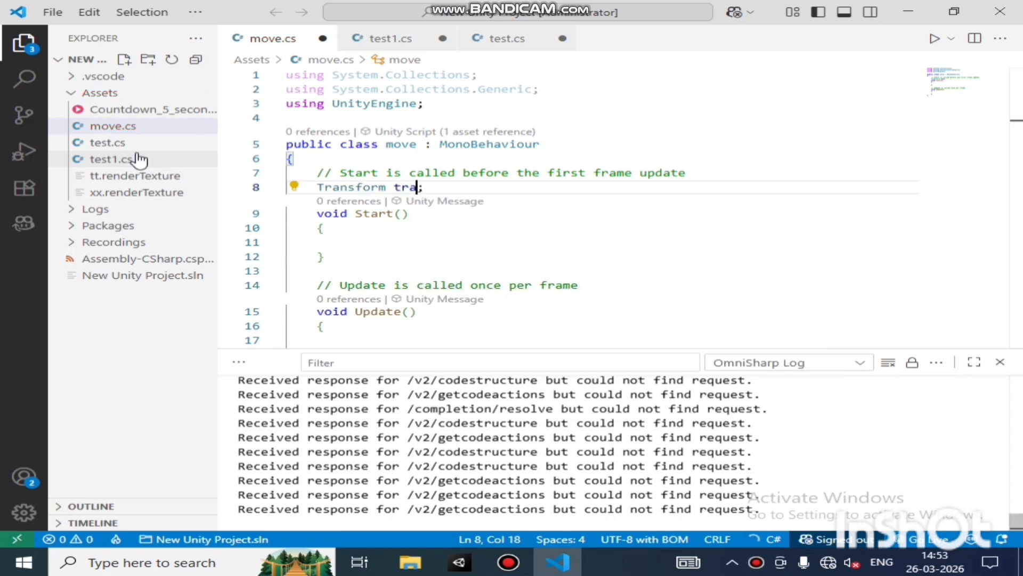
# Declare a public float field named speed on a new line below the tr field.
pyautogui.press('Return')
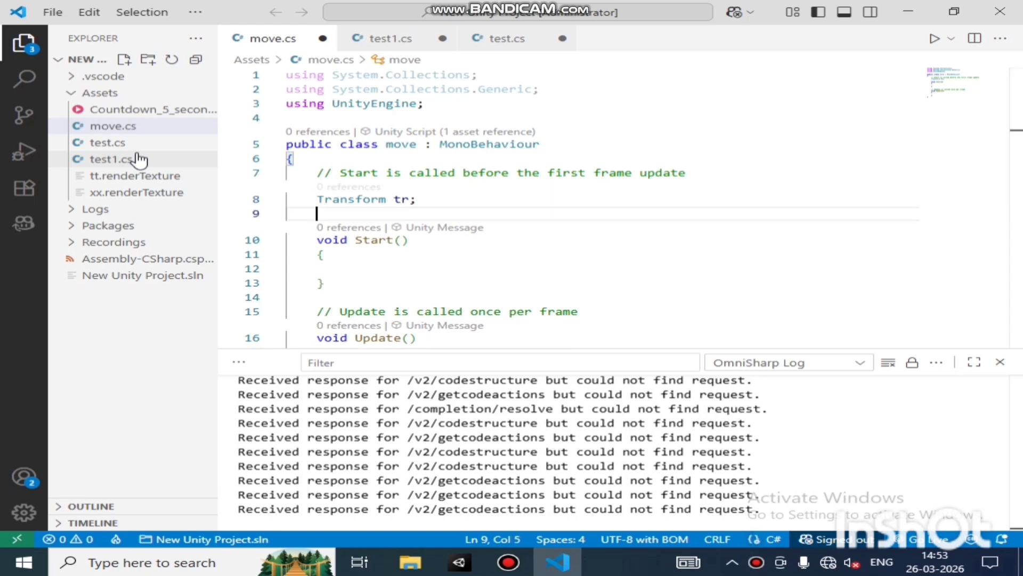
pyautogui.write('public ')
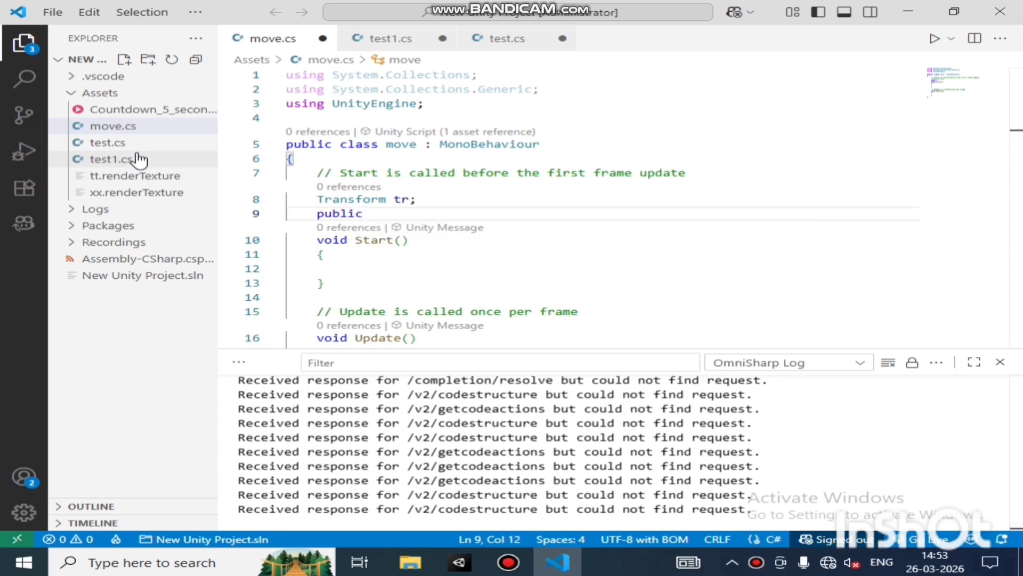
pyautogui.write('fl')
pyautogui.press('Tab')
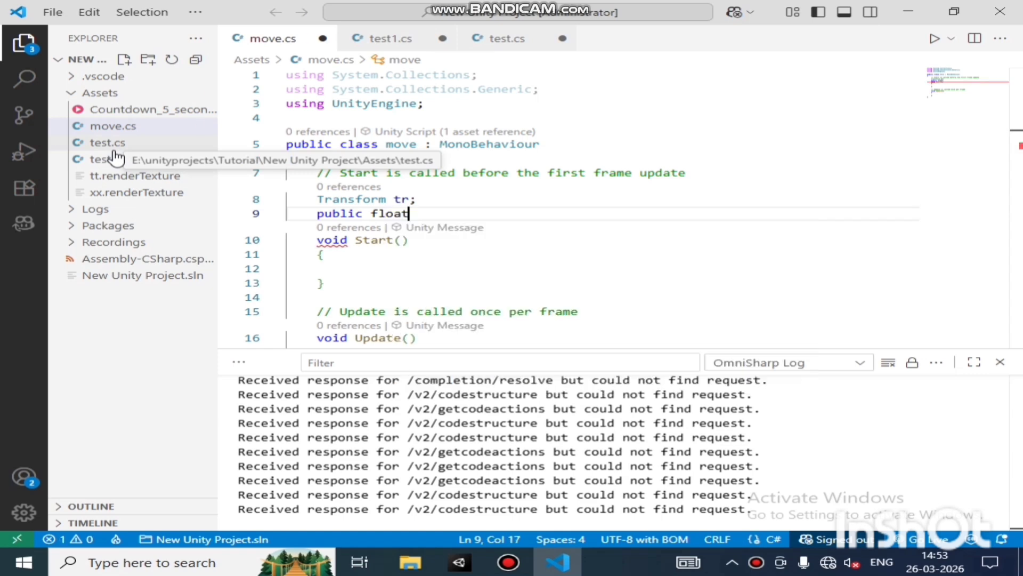
pyautogui.write('sp')
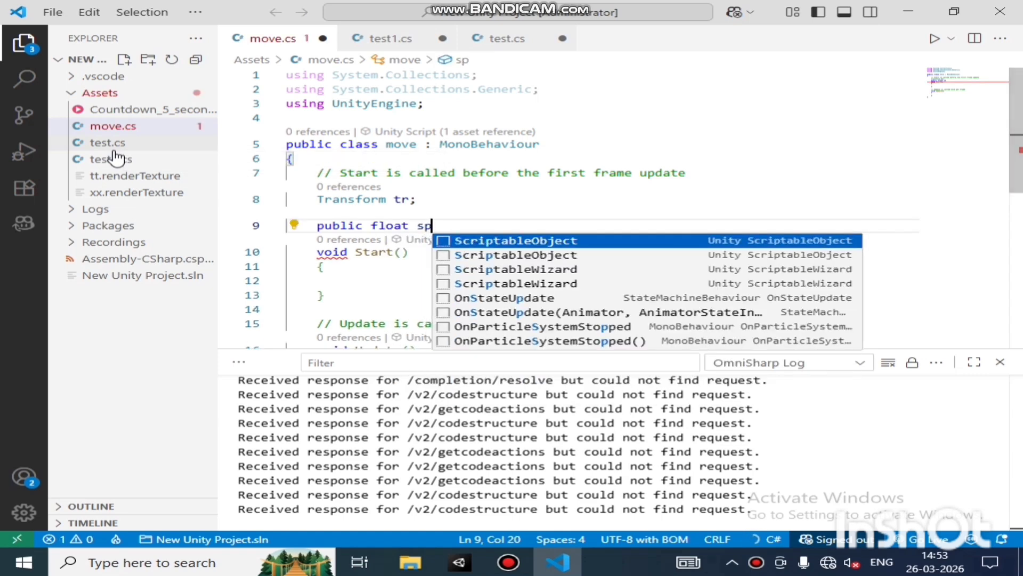
pyautogui.write('eed;')
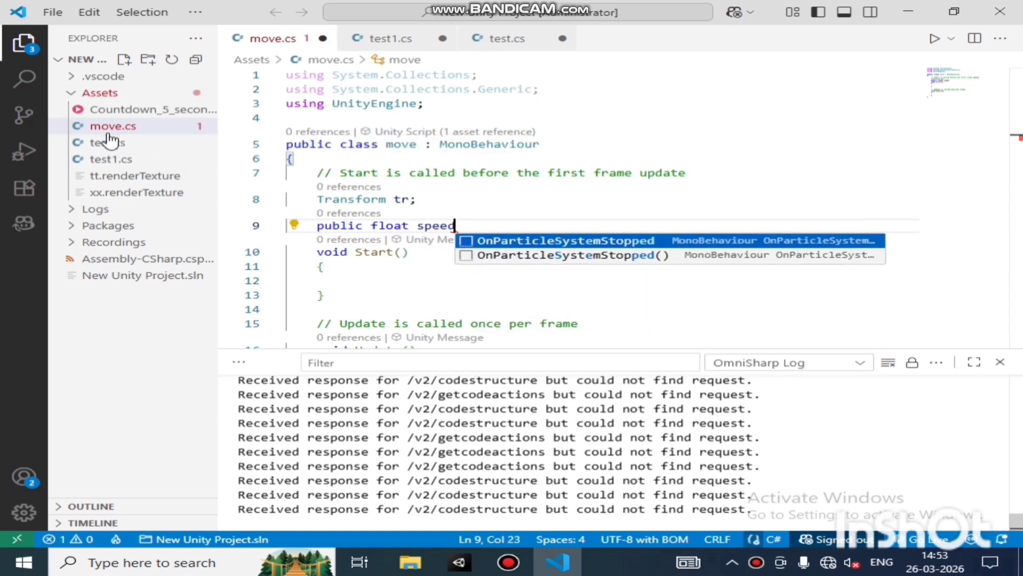
# Inside the Start method, assign the object's Transform component to tr with tr=GetComponent<Transform>();.
pyautogui.press('Down')
pyautogui.press('Down')
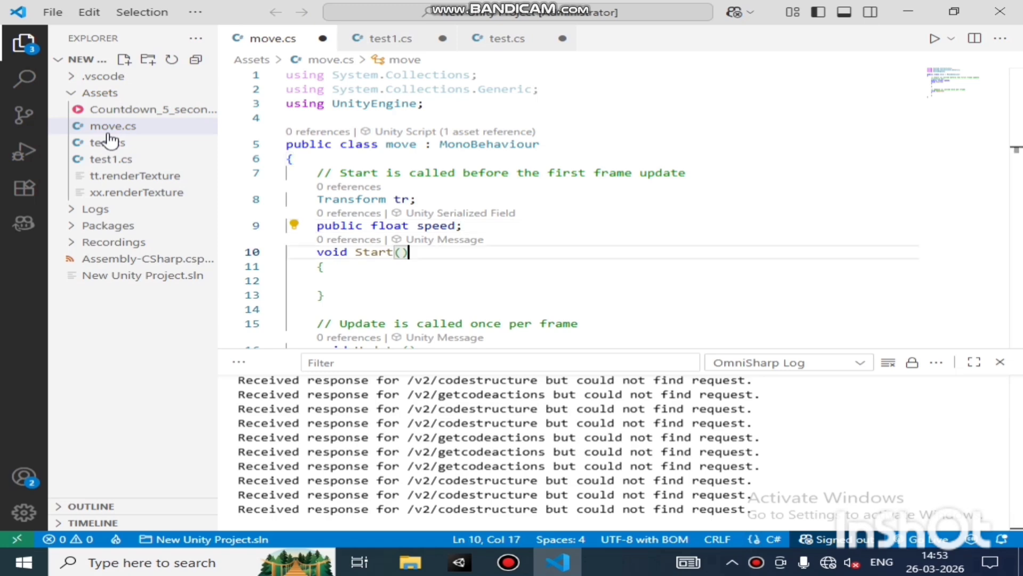
pyautogui.press('Down')
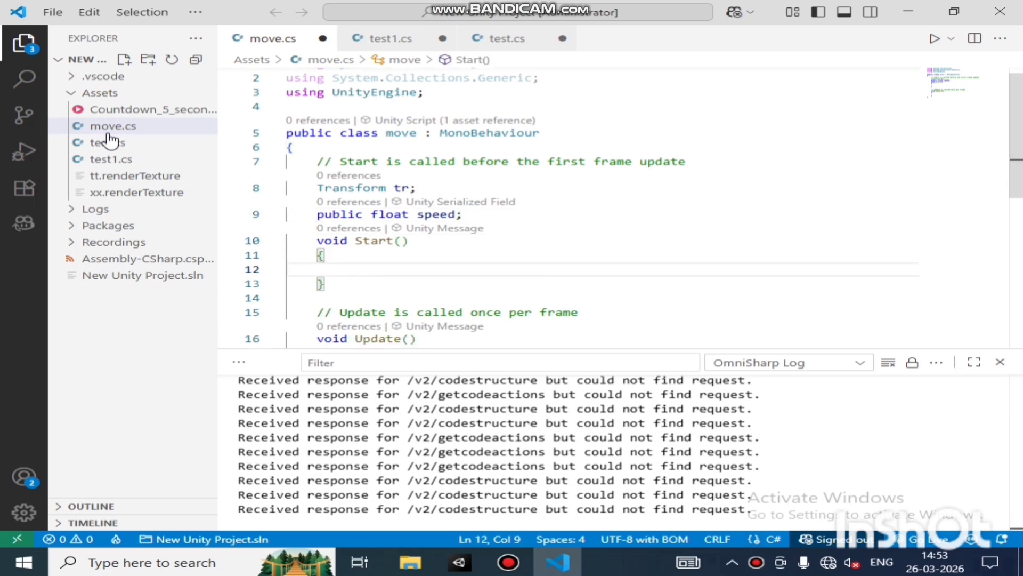
pyautogui.write('tr=')
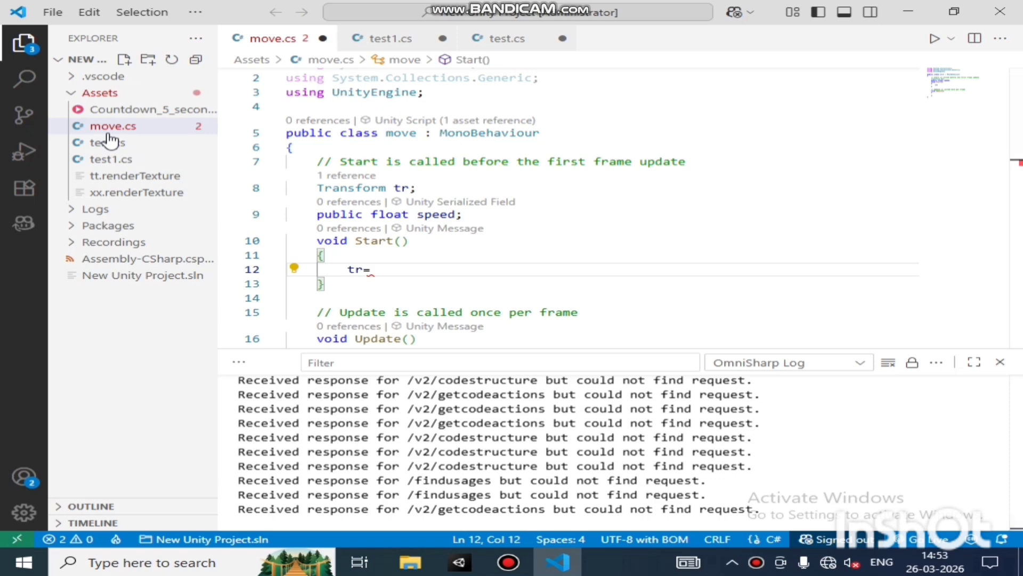
pyautogui.write('ge')
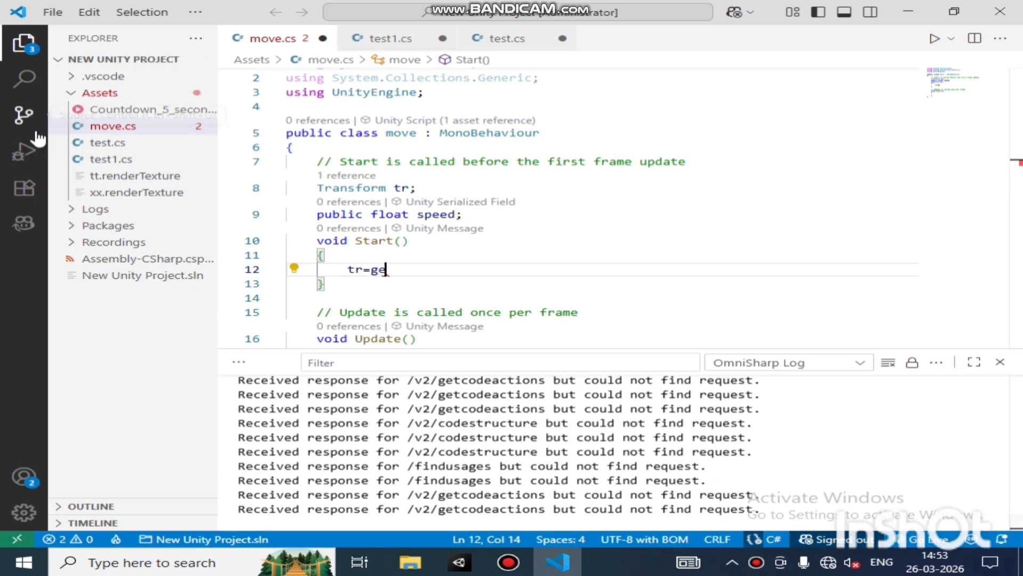
pyautogui.write('tc')
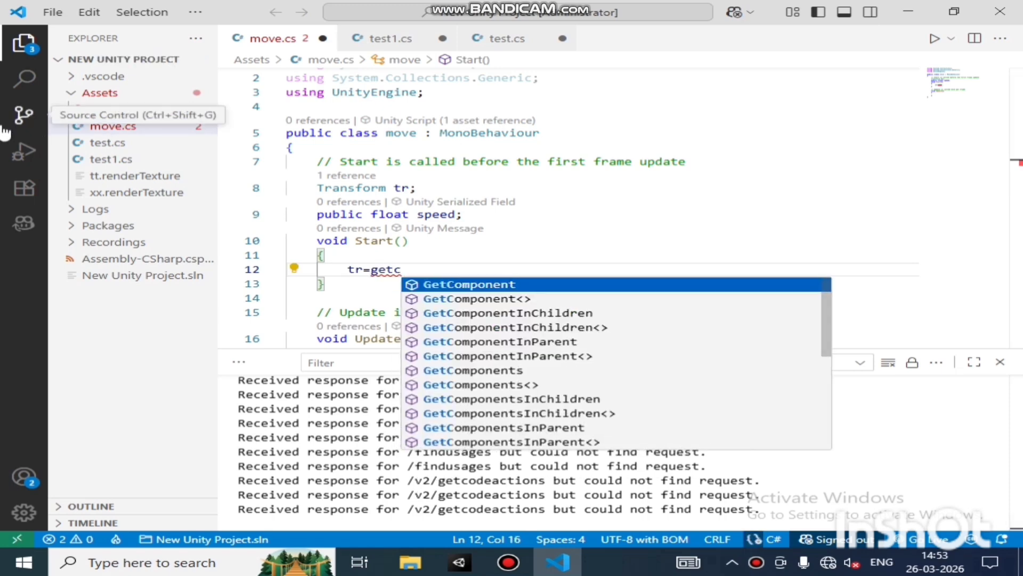
pyautogui.press('Tab')
pyautogui.write('<')
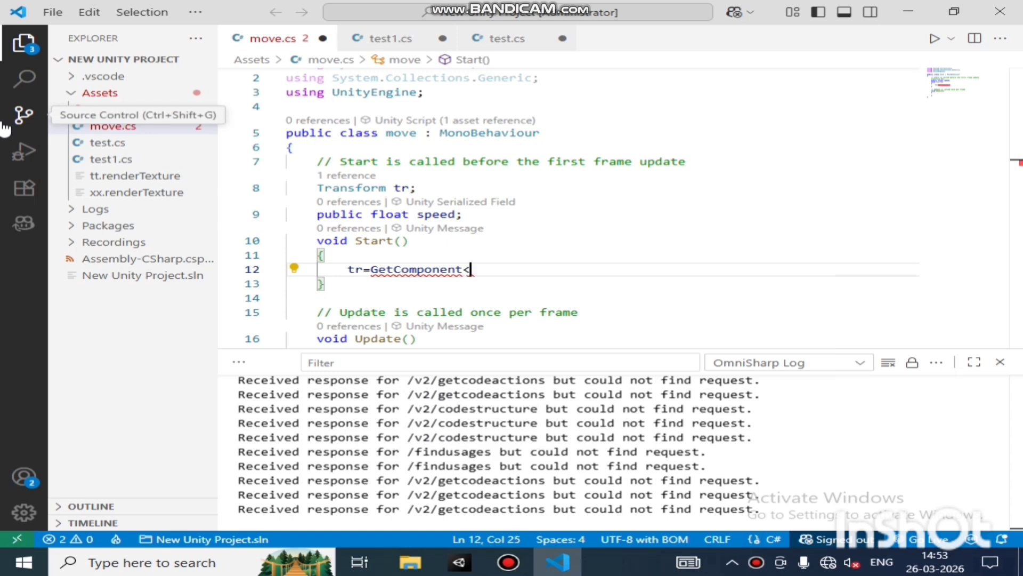
pyautogui.write('tran')
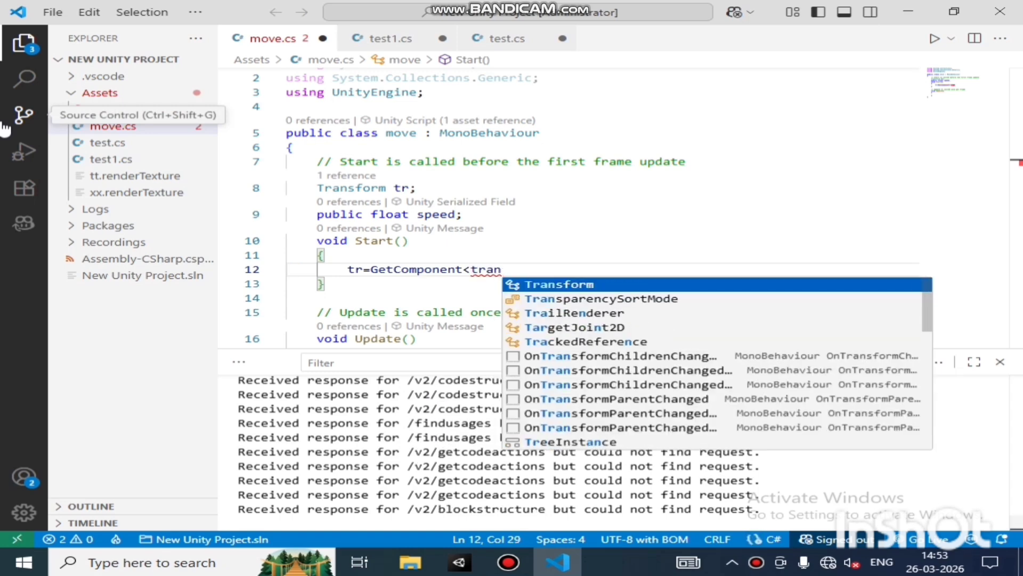
pyautogui.press('Tab')
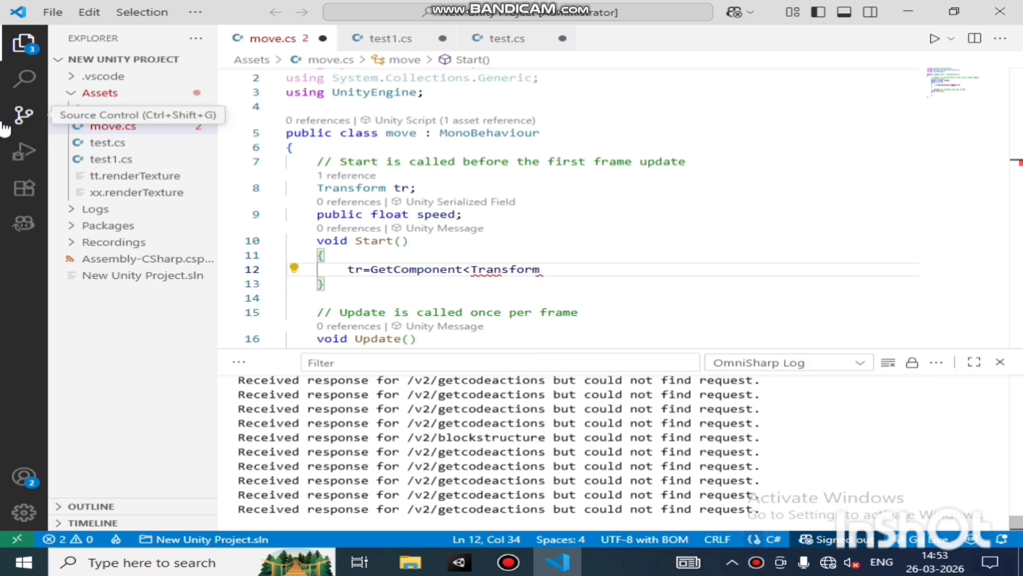
pyautogui.write('>()')
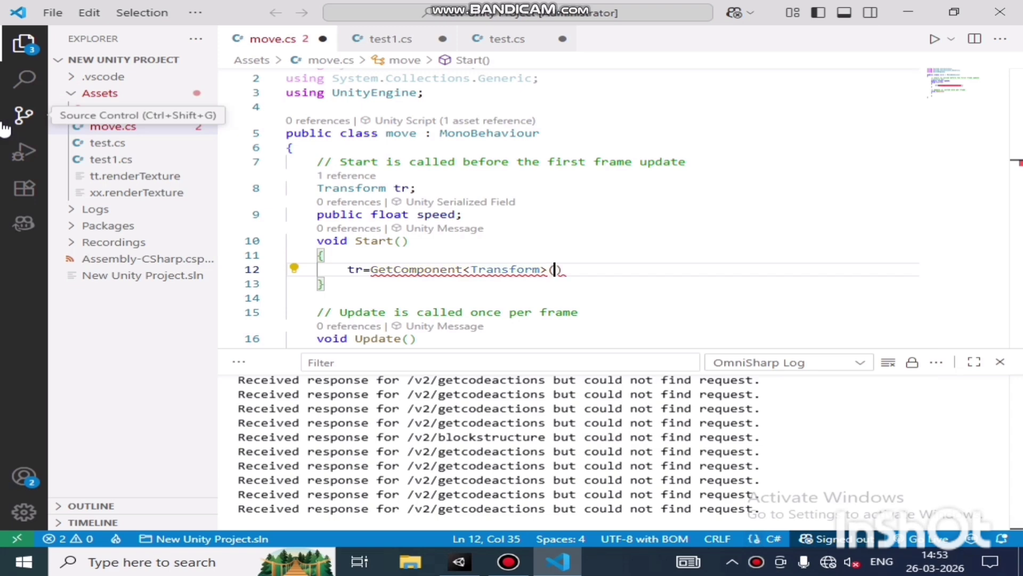
pyautogui.write(';')
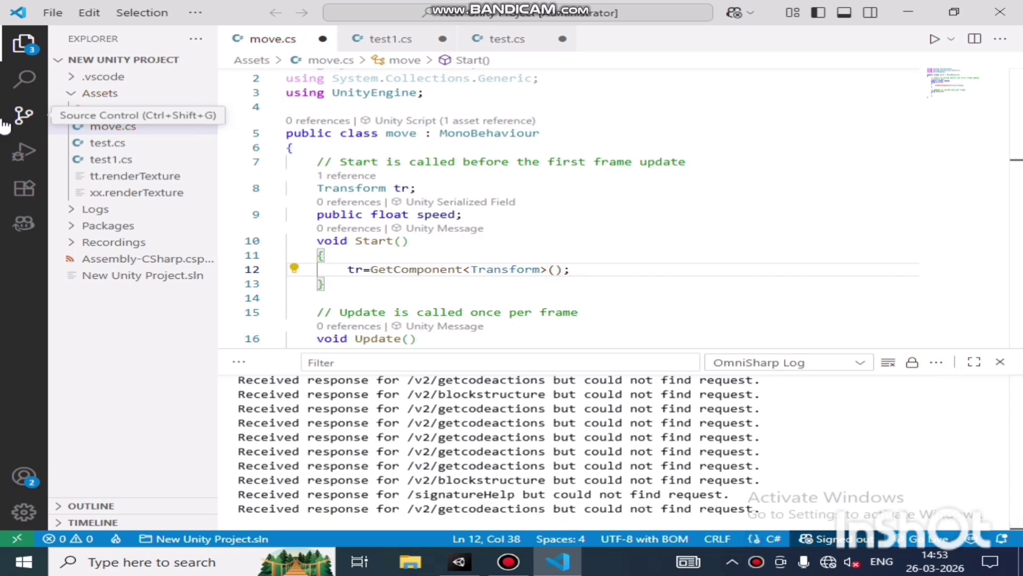
# Inside the Update method, begin a statement that calls Translate on tr.
pyautogui.press('Down')
pyautogui.press('Down')
pyautogui.press('Down')
pyautogui.press('Down')
pyautogui.press('Down')
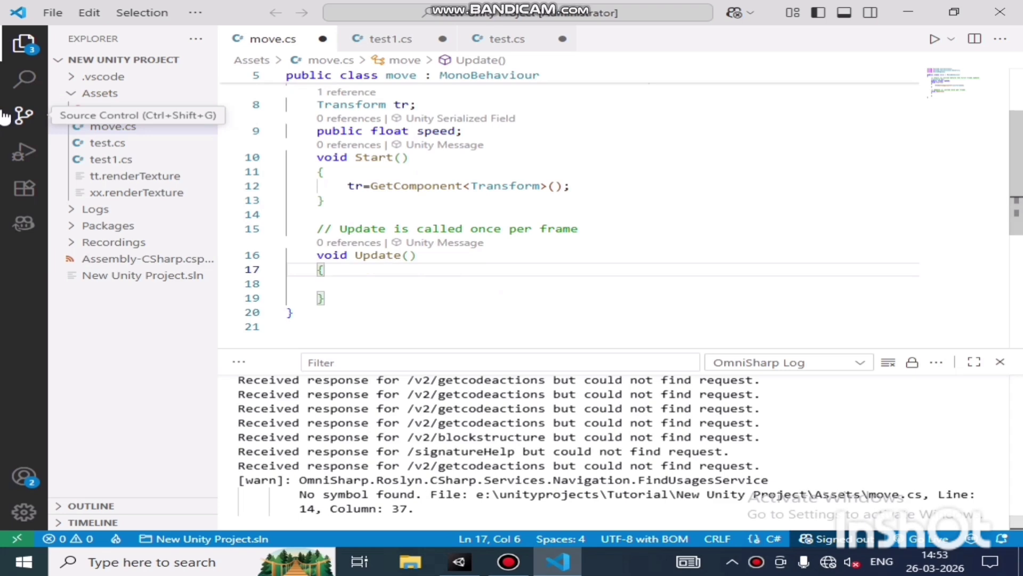
pyautogui.press('Down')
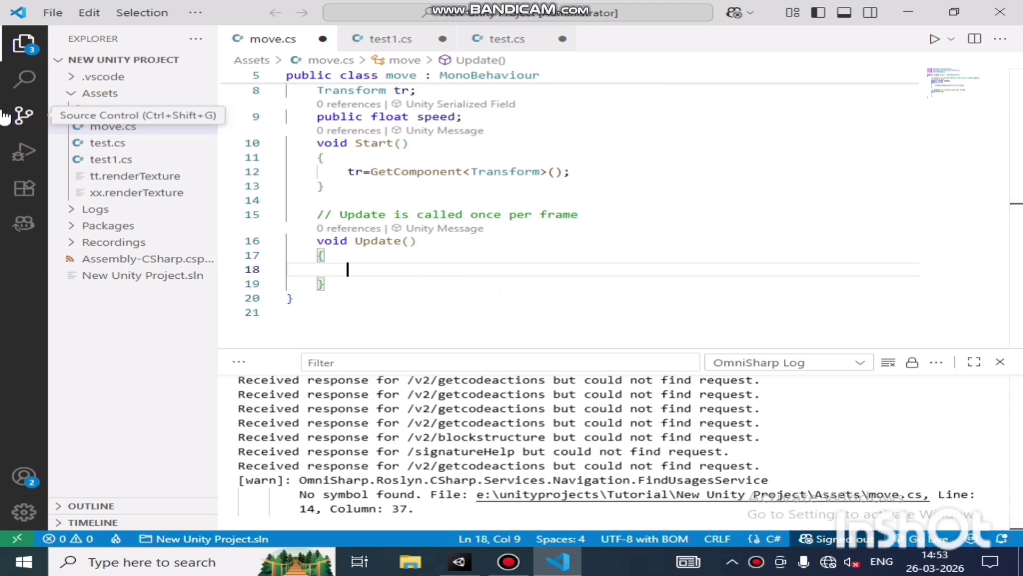
pyautogui.write('tr.')
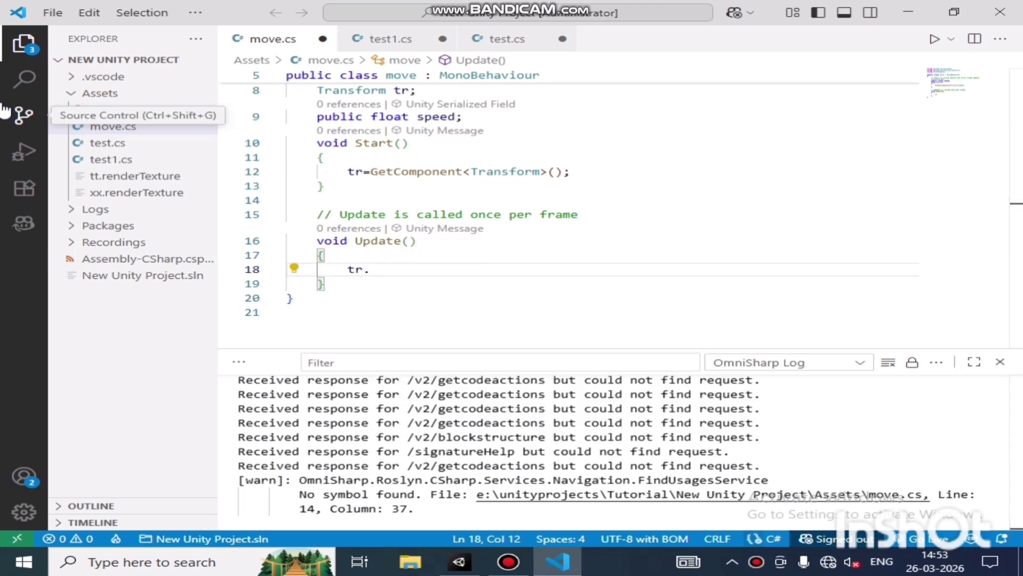
pyautogui.write('tra')
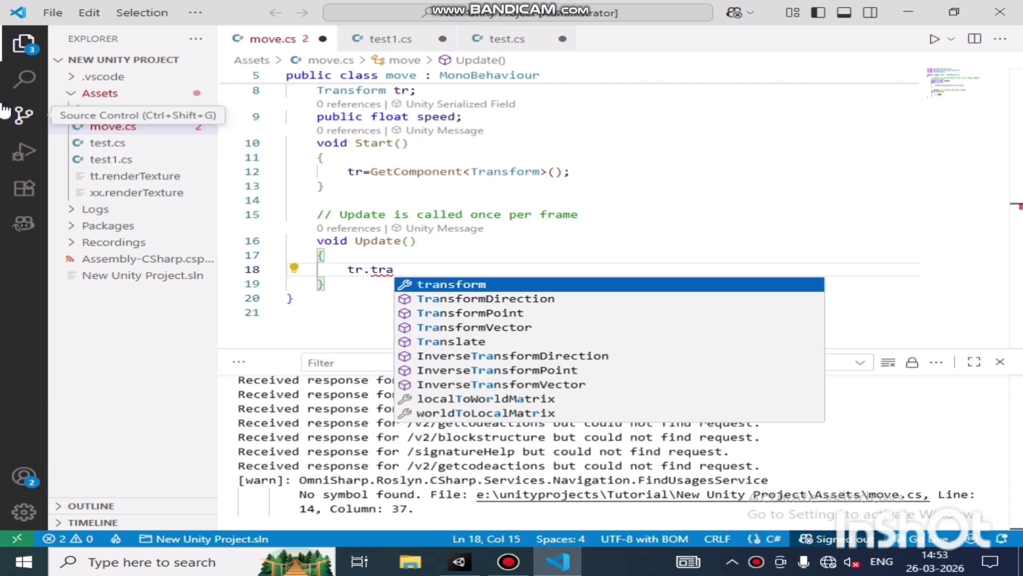
pyautogui.press('Down')
pyautogui.press('Down')
pyautogui.press('Down')
pyautogui.press('Down')
pyautogui.press('Return')
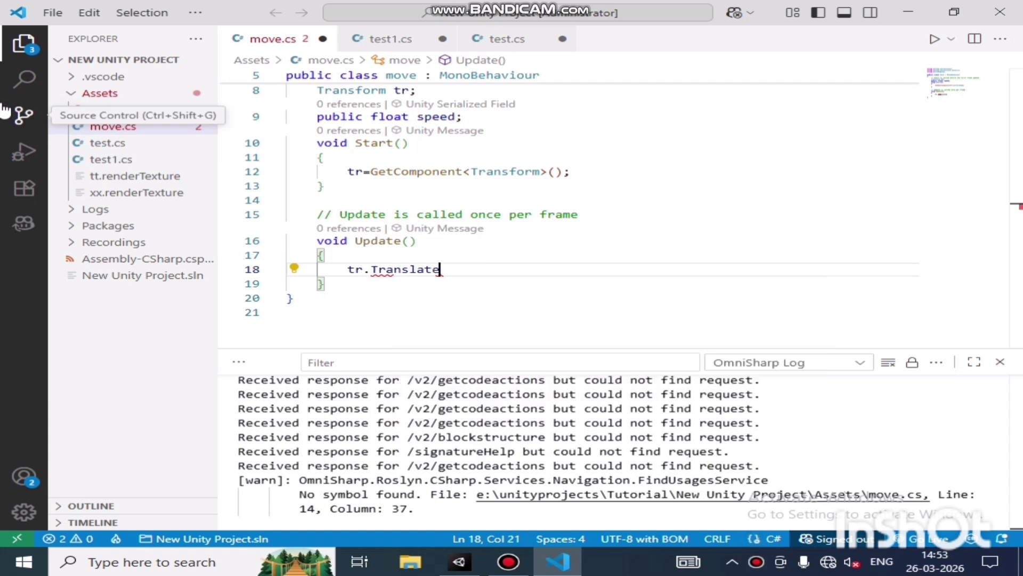
# Pass a new Vector3 to the Translate call with 0, 0 and speed as its x, y and z components.
pyautogui.write('(')
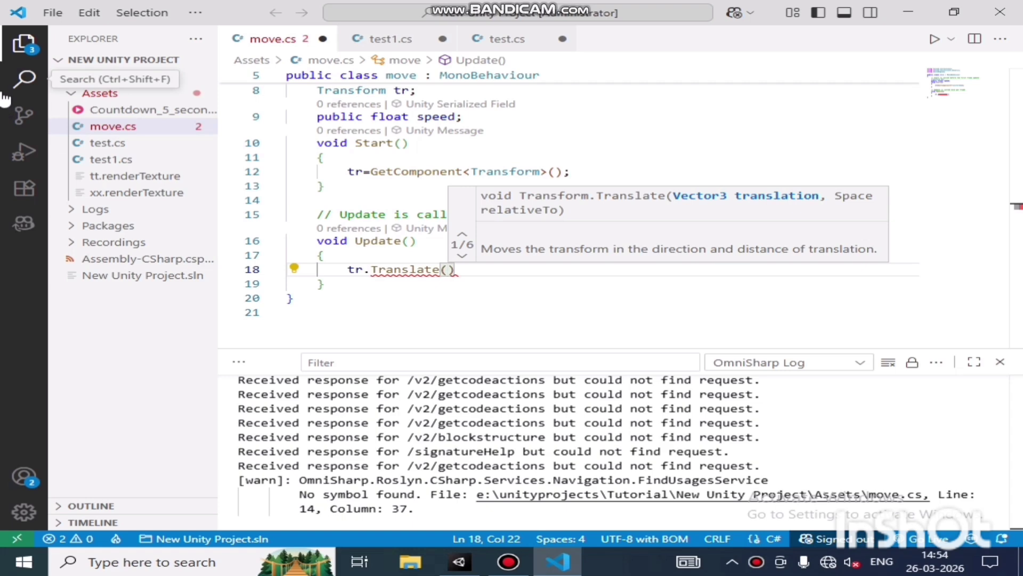
pyautogui.write('new ')
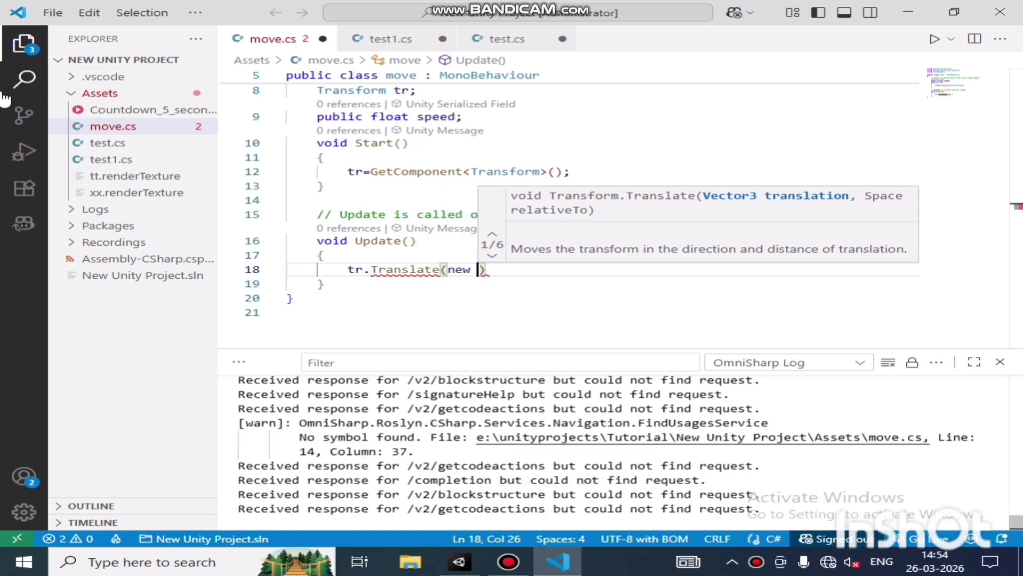
pyautogui.write('Vector3')
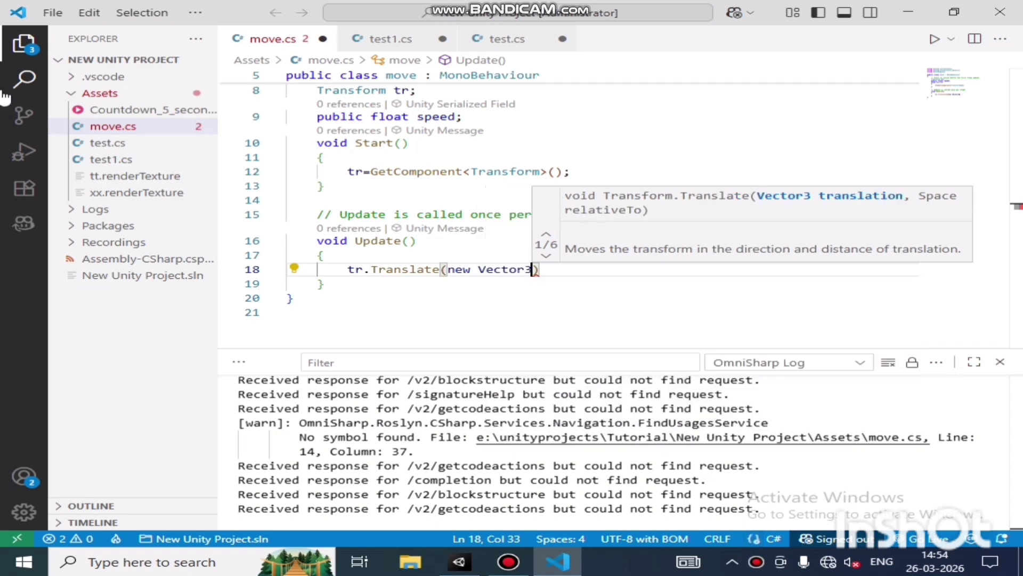
pyautogui.write('(')
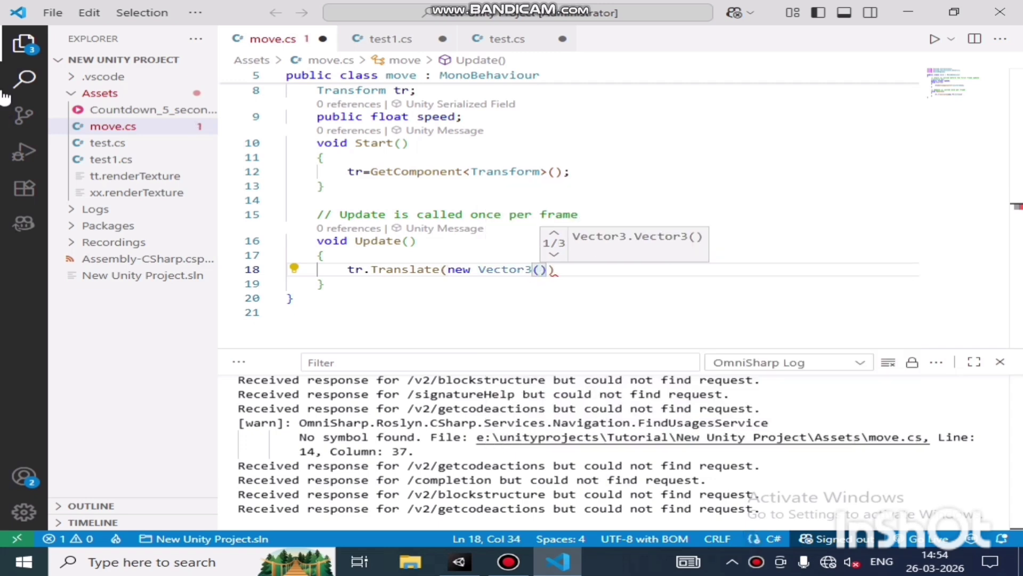
pyautogui.write('0,0')
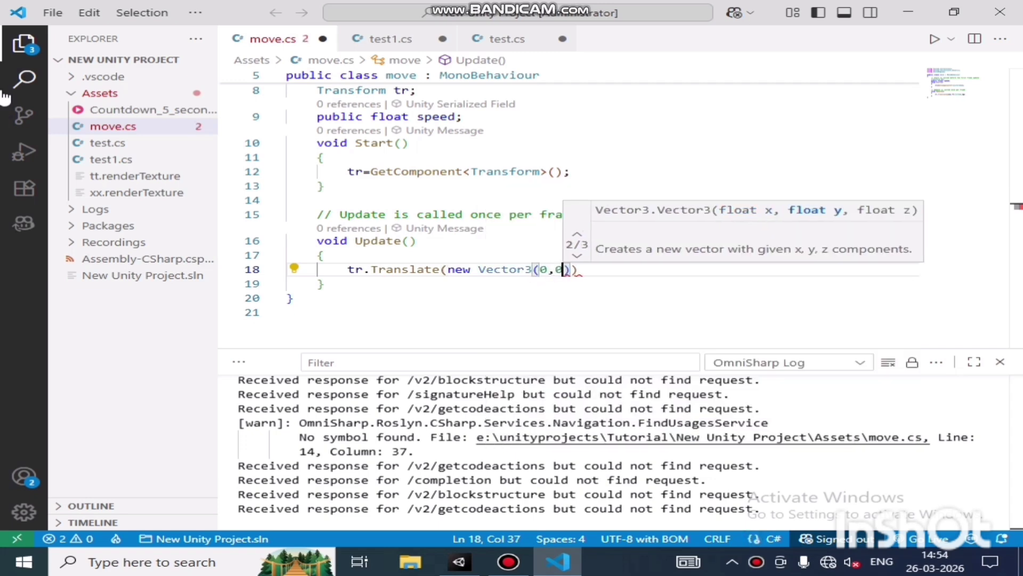
pyautogui.write(',spe')
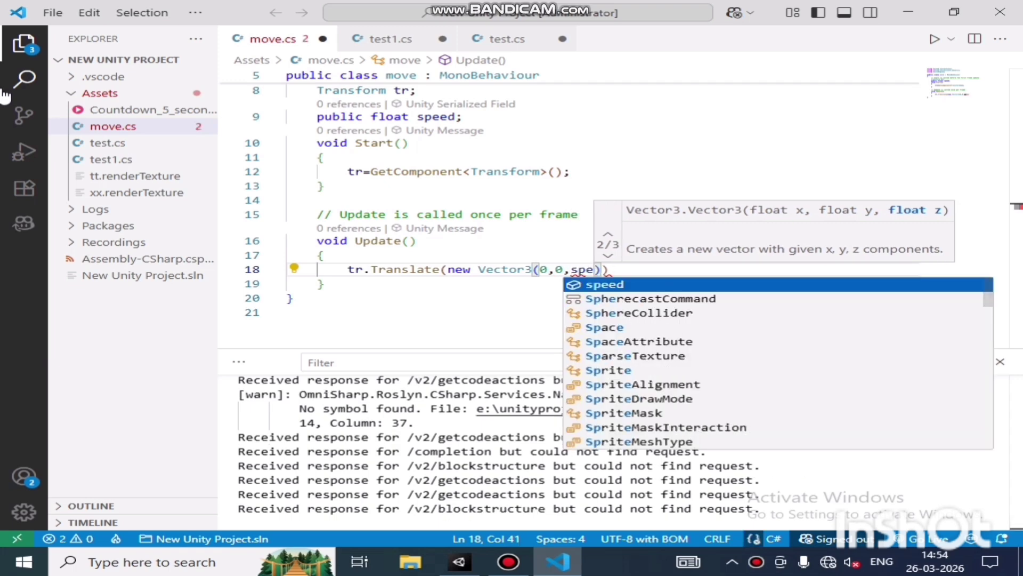
pyautogui.press('Tab')
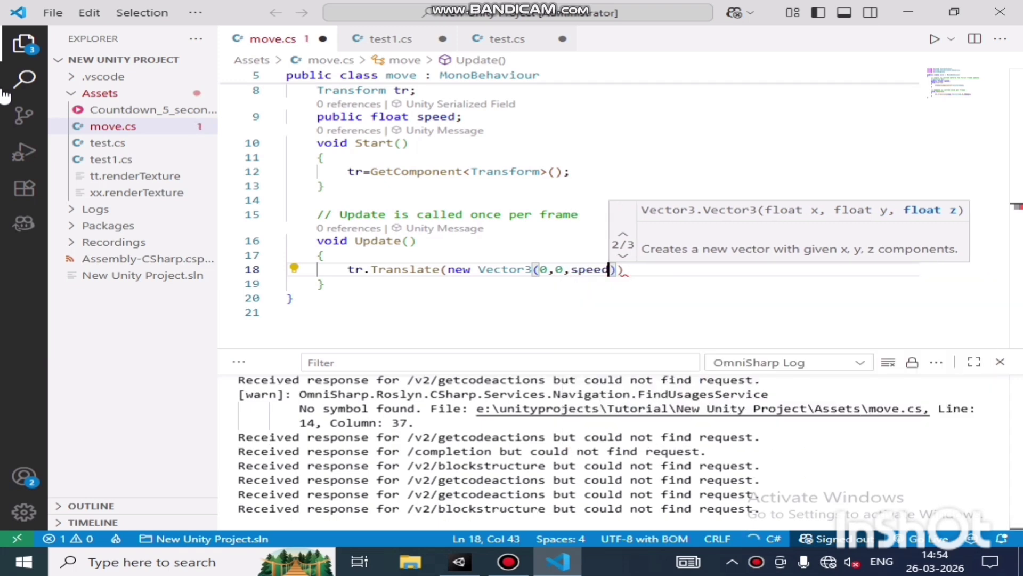
# Multiply speed by Time.deltaTime inside the Vector3, end the Translate statement with a semicolon and save the script.
pyautogui.write('*Ti')
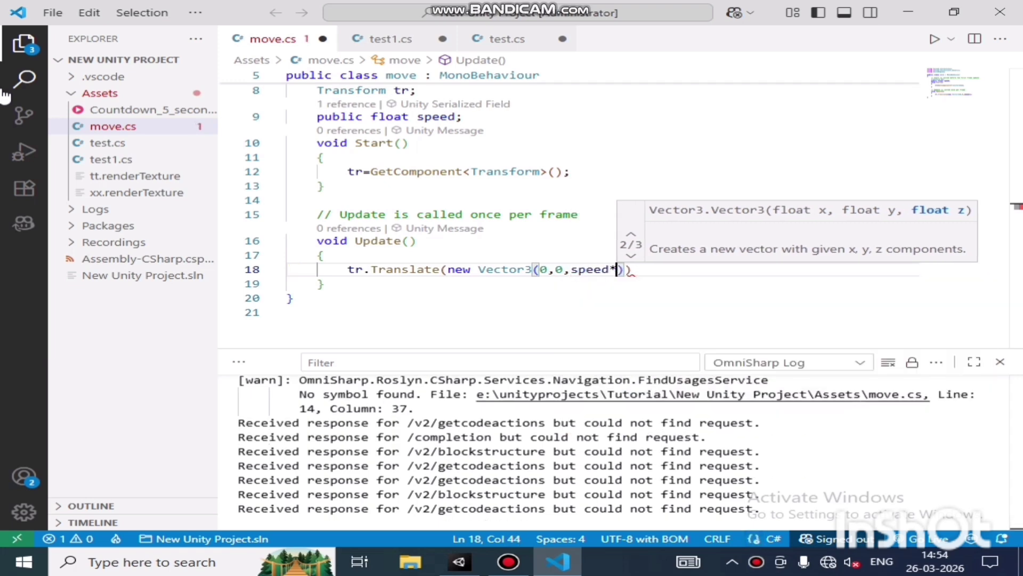
pyautogui.write('me.')
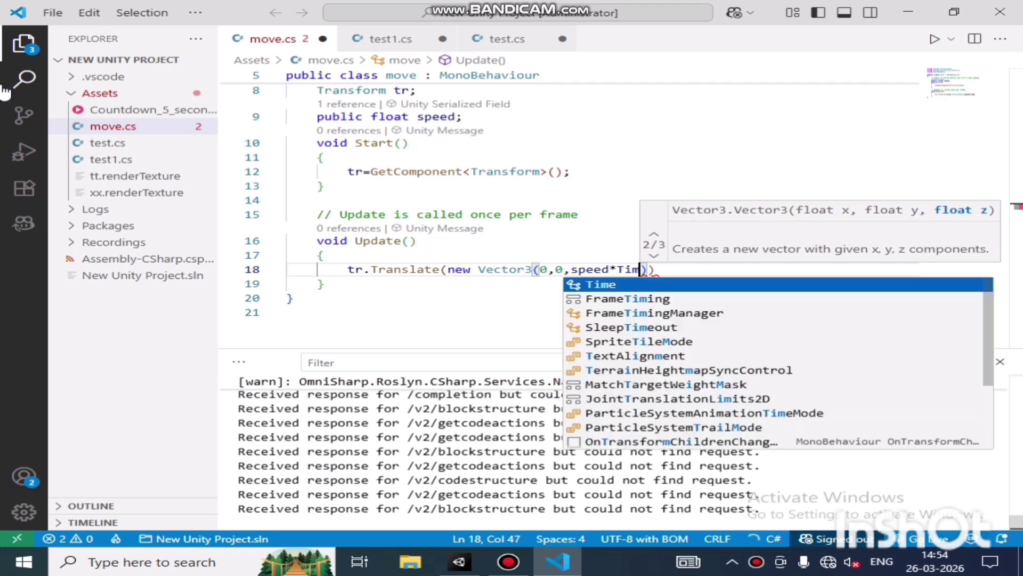
pyautogui.press('Down')
pyautogui.press('Down')
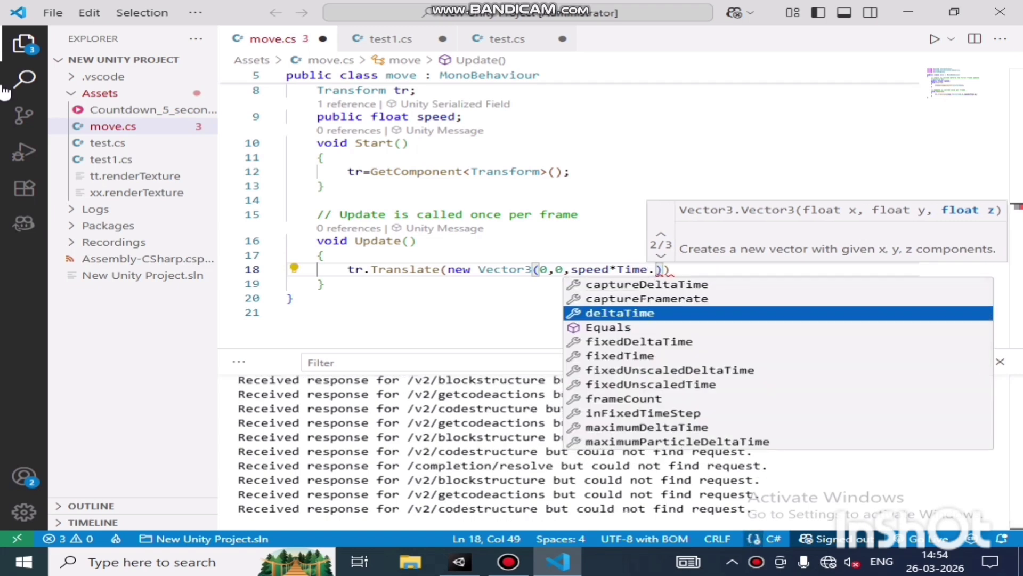
pyautogui.press('Return')
pyautogui.write('))')
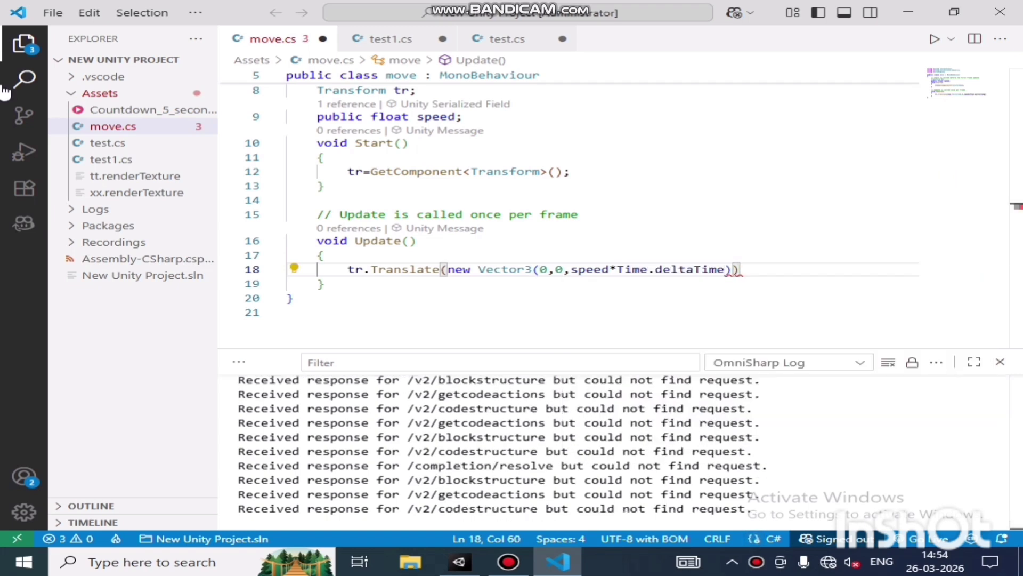
pyautogui.write(';')
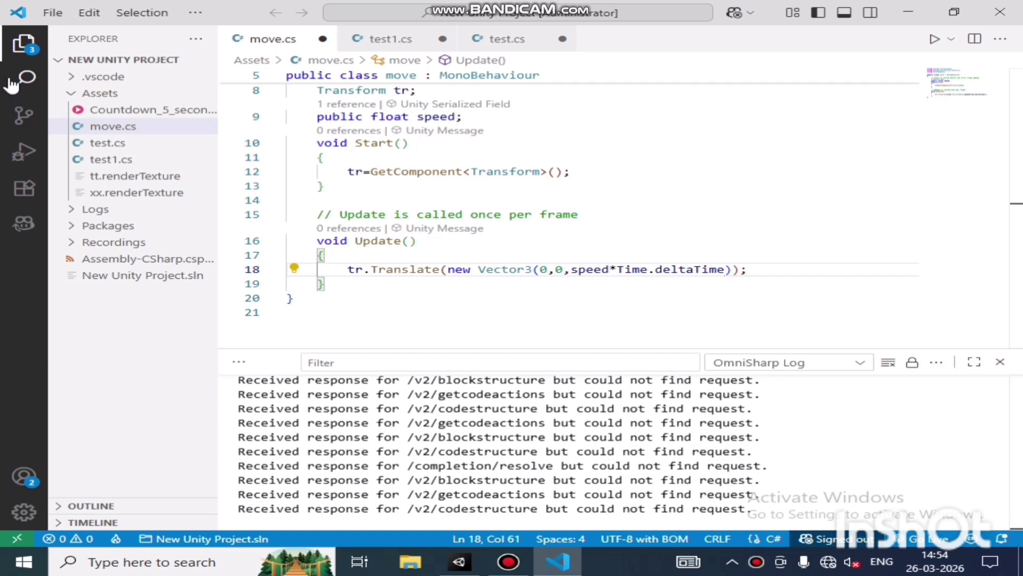
pyautogui.hotkey('ctrl', 's')
# Switch to Unity, attach the move script to Cube (1) and set its Speed to 5.
pyautogui.hotkey('alt', 'Tab')
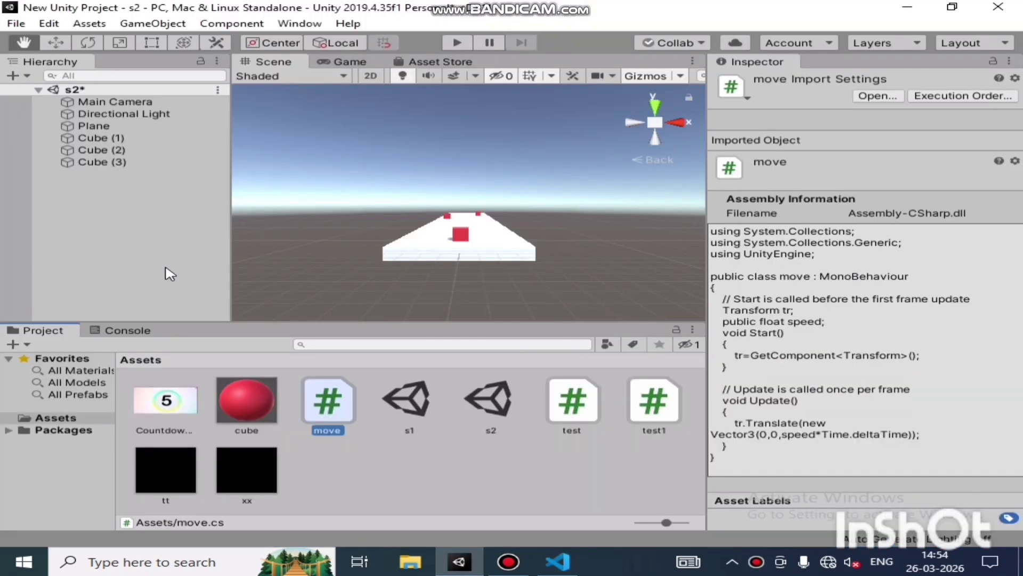
pyautogui.click(119, 140)
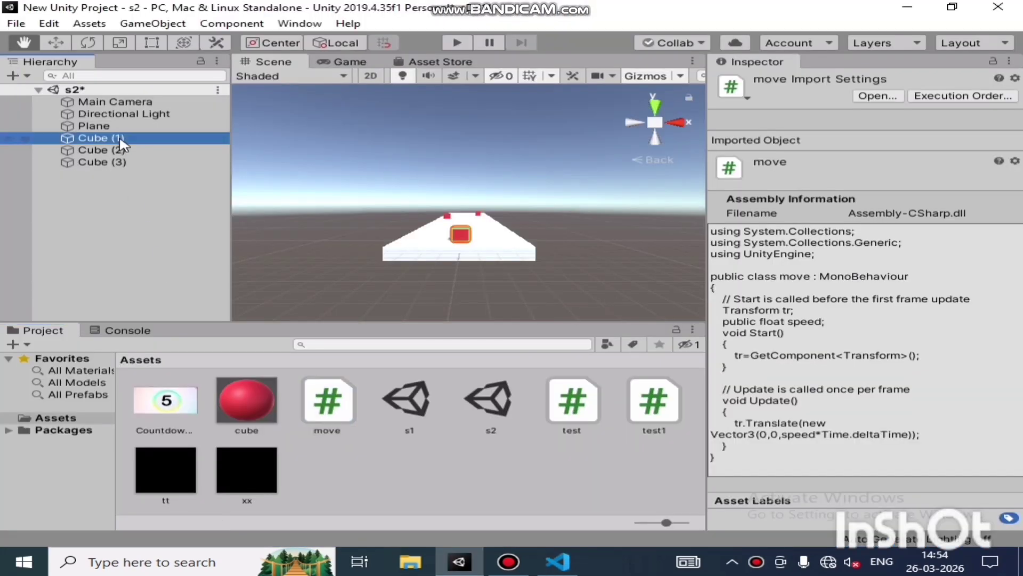
pyautogui.scroll(-5, 842, 425)
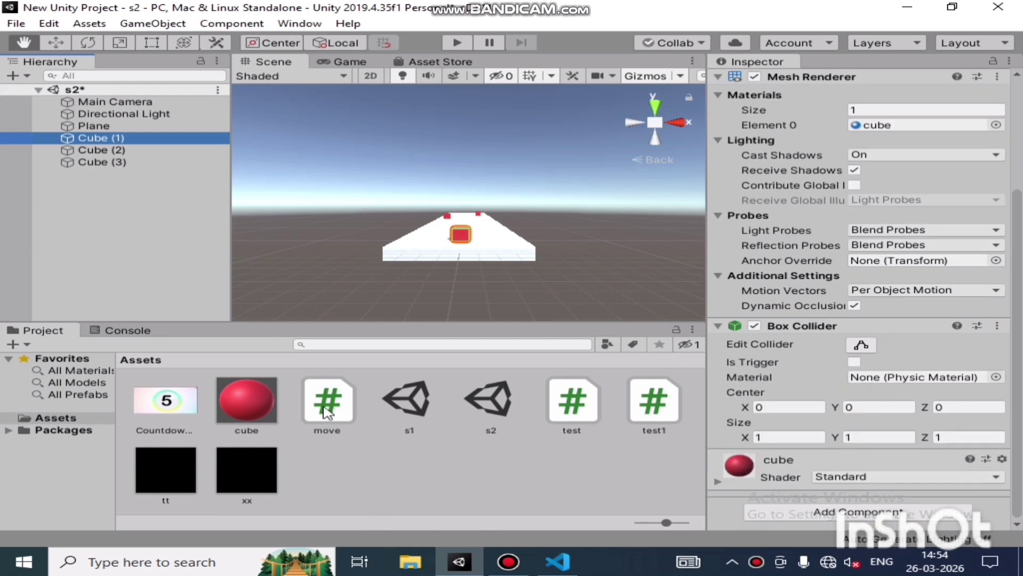
pyautogui.moveTo(326, 413); pyautogui.dragTo(856, 511)
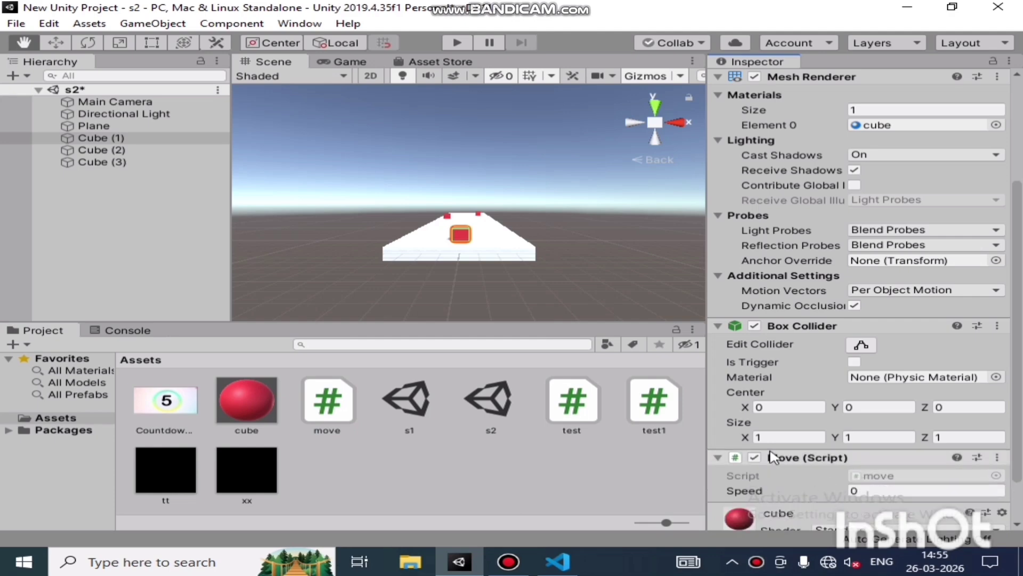
pyautogui.scroll(-3, 772, 457)
pyautogui.click(866, 437)
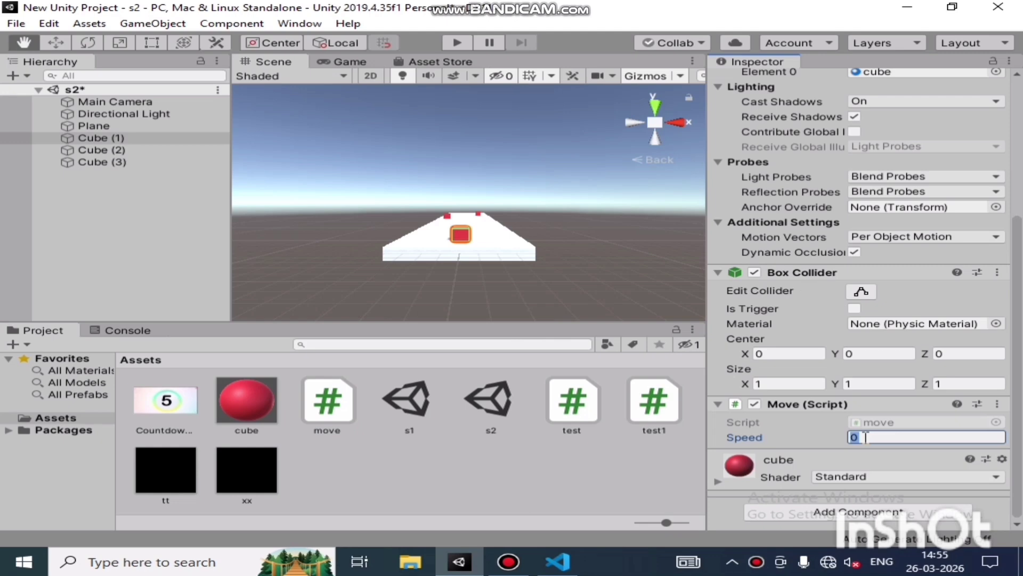
pyautogui.write('5')
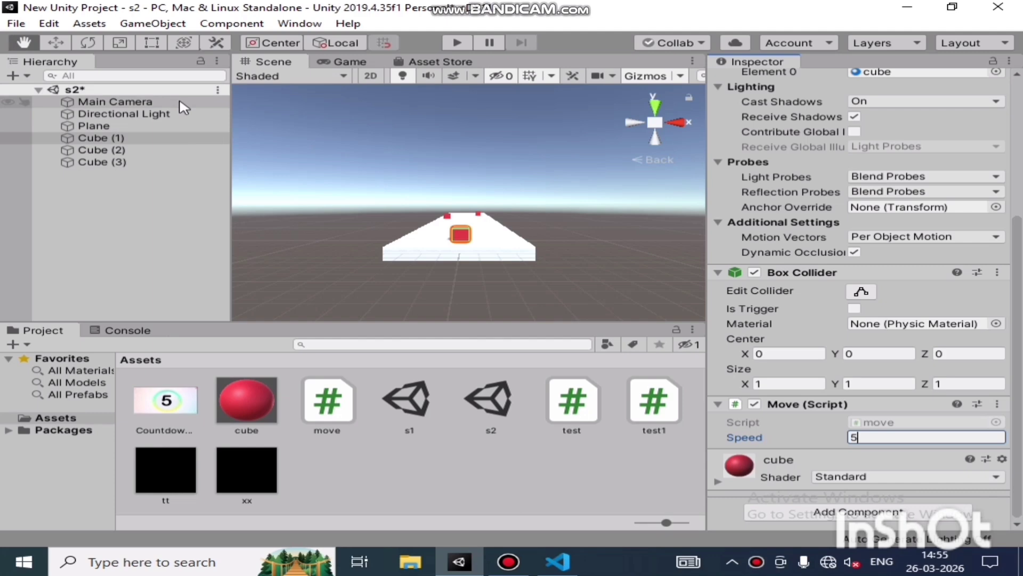
# Frame the platform and cubes in the Scene view and align the Main Camera with that view.
pyautogui.scroll(3, 459, 213)
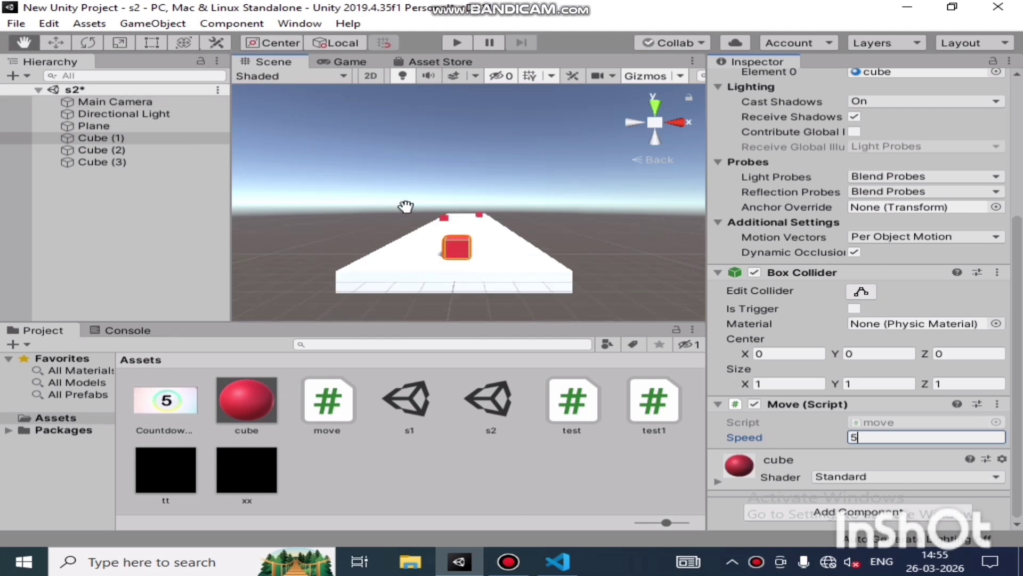
pyautogui.scroll(2, 406, 206)
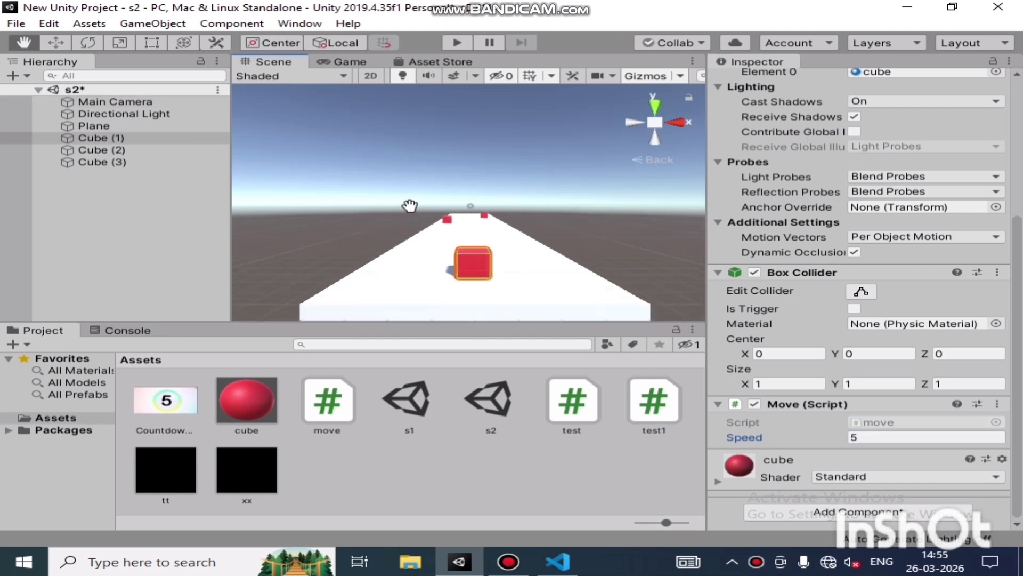
pyautogui.scroll(-3, 413, 202)
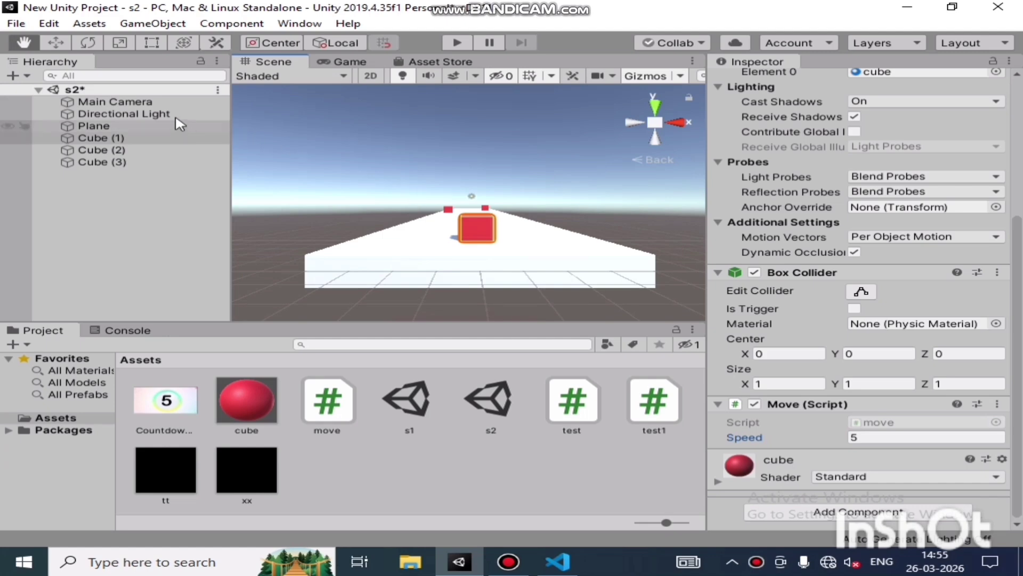
pyautogui.click(172, 102)
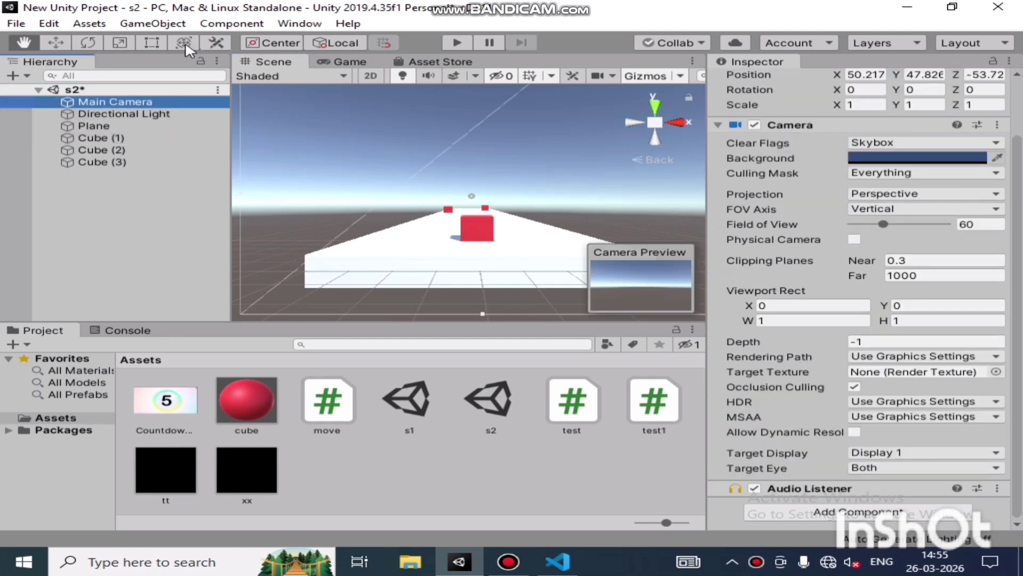
pyautogui.click(144, 26)
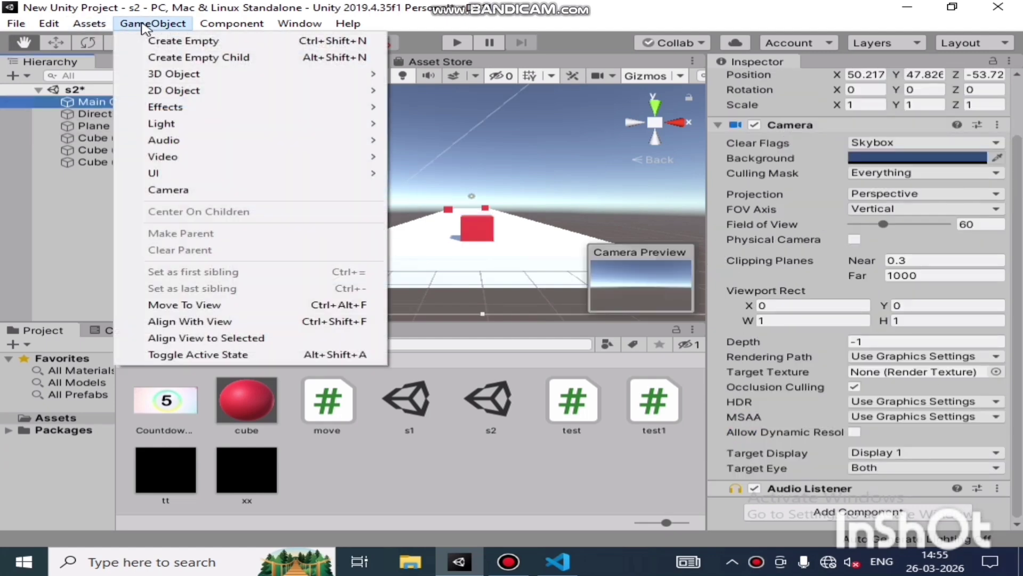
pyautogui.click(245, 322)
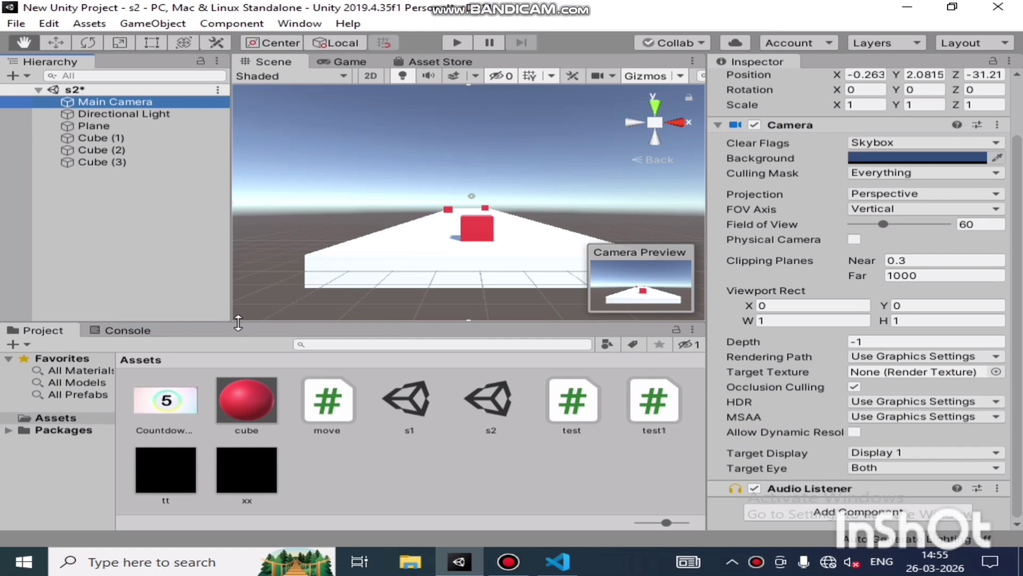
# Save the scene, run it in play mode to test the cube's movement, and stop it.
pyautogui.hotkey('ctrl', 's')
pyautogui.click(457, 43)
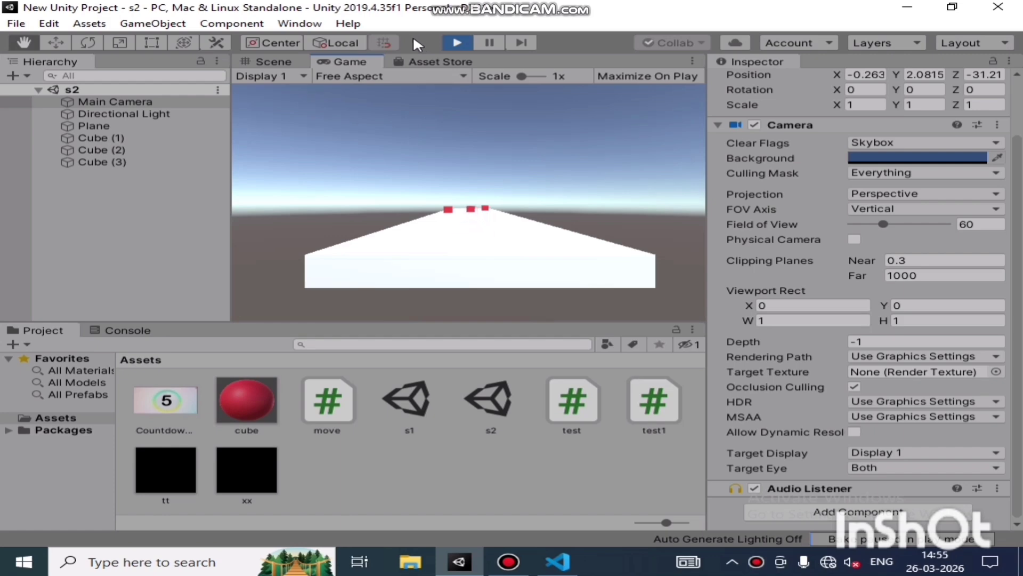
pyautogui.click(456, 42)
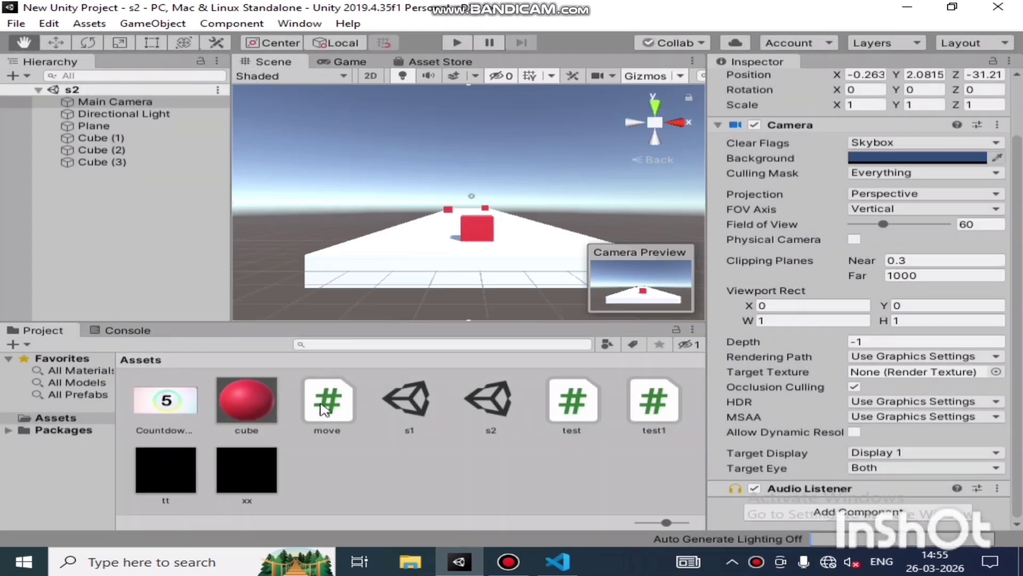
# Set the Speed of the Move script on Cube (1) to 1.
pyautogui.click(149, 138)
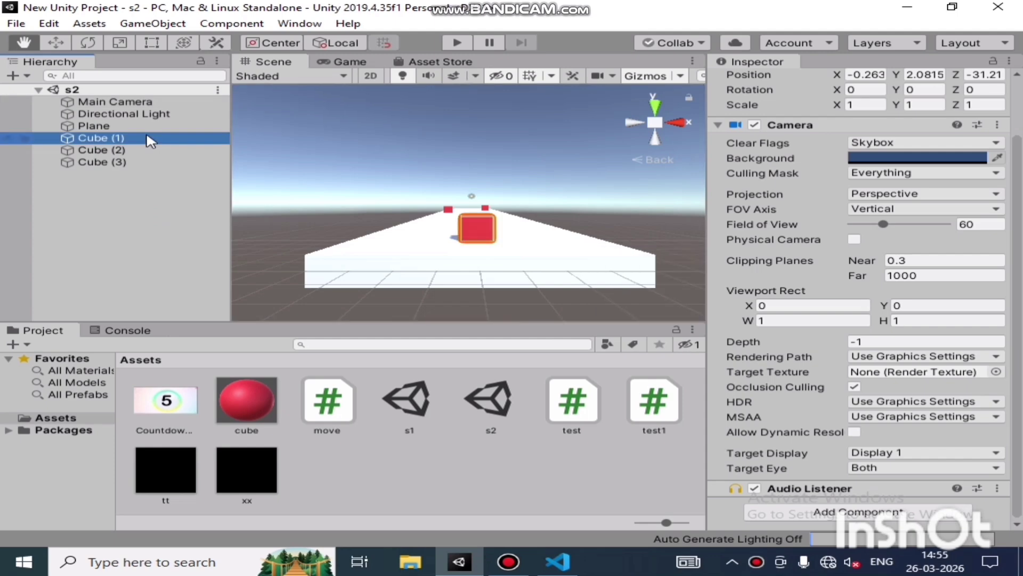
pyautogui.scroll(-3, 821, 349)
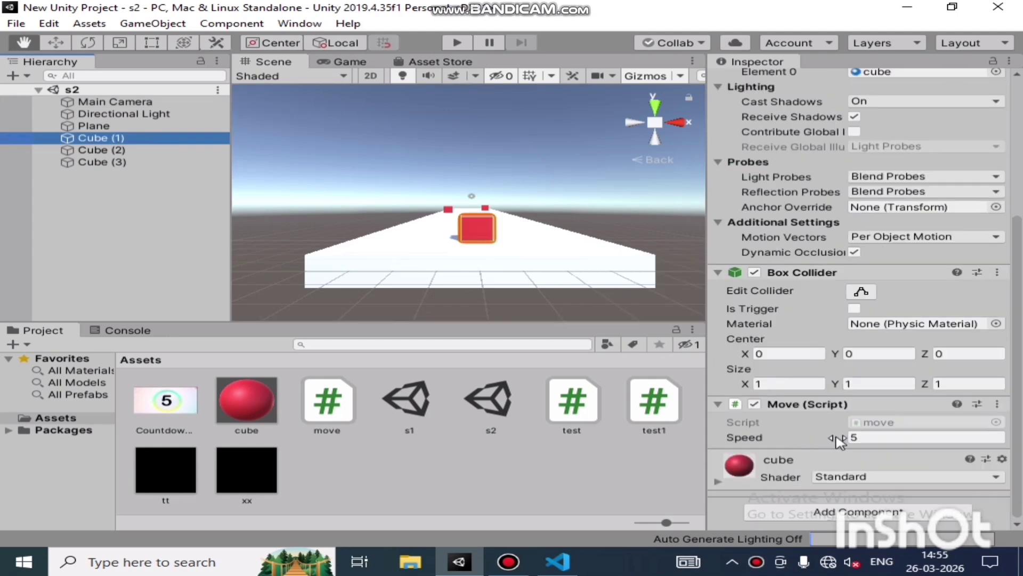
pyautogui.click(864, 437)
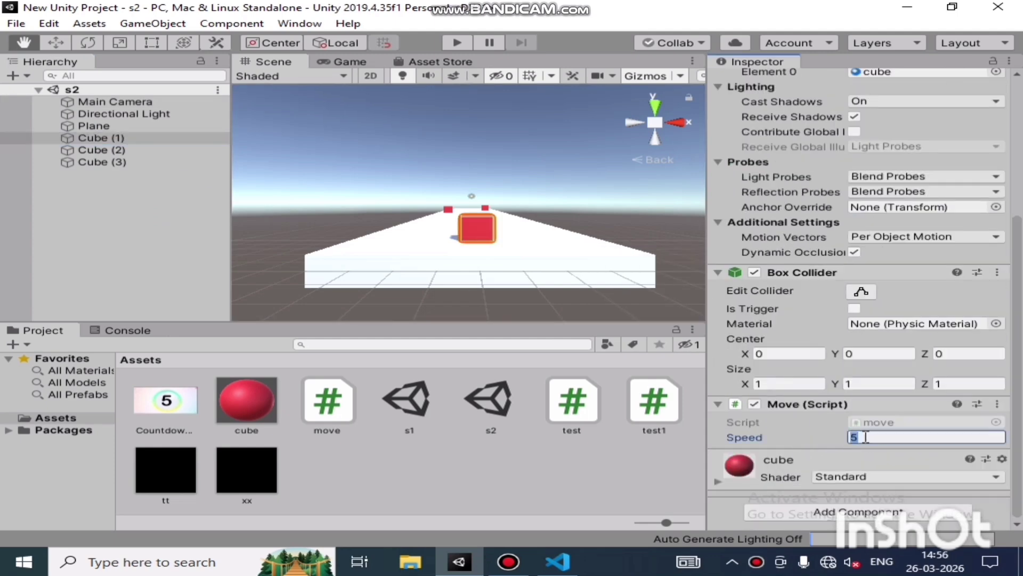
pyautogui.write('1')
# Run the scene again and examine Cube (1)'s movement along the platform in the Scene view, from the side and the back.
pyautogui.click(457, 44)
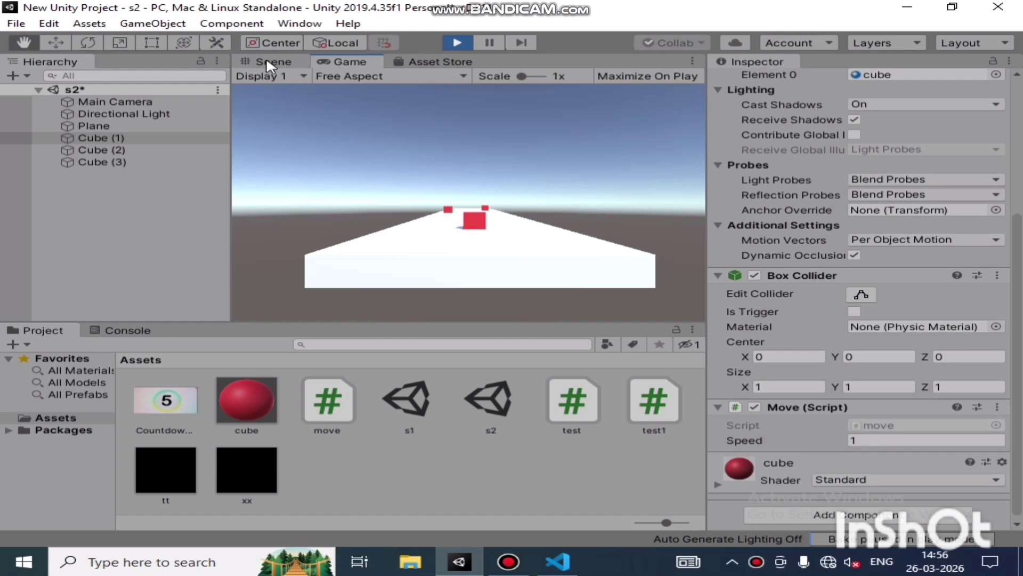
pyautogui.click(152, 133)
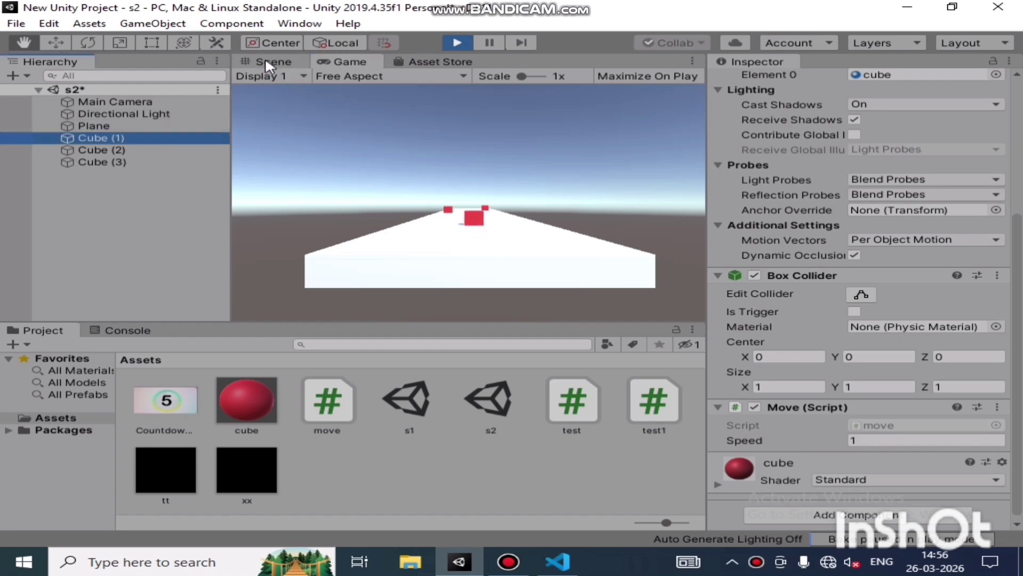
pyautogui.click(265, 61)
pyautogui.doubleClick(147, 138)
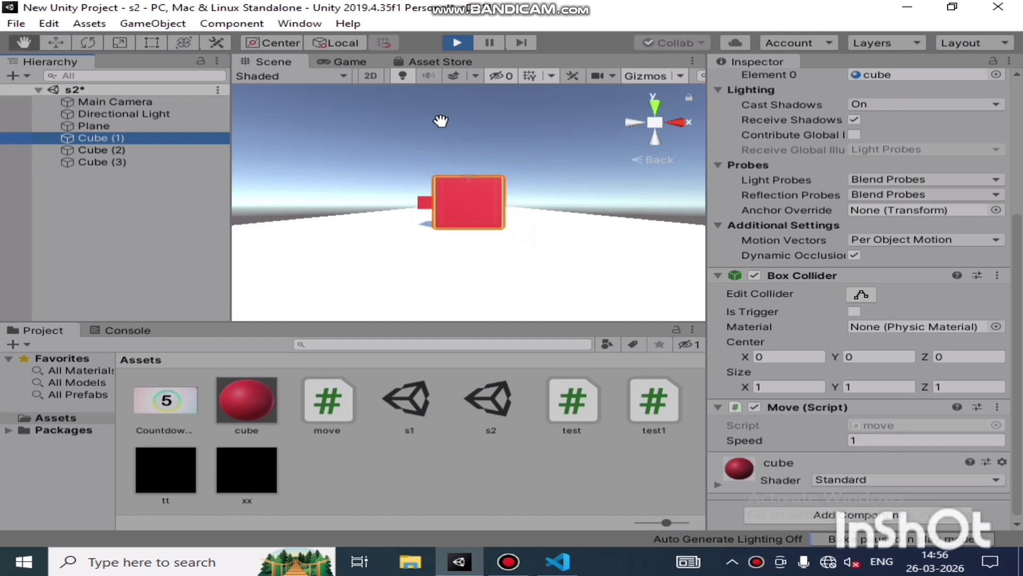
pyautogui.click(632, 121)
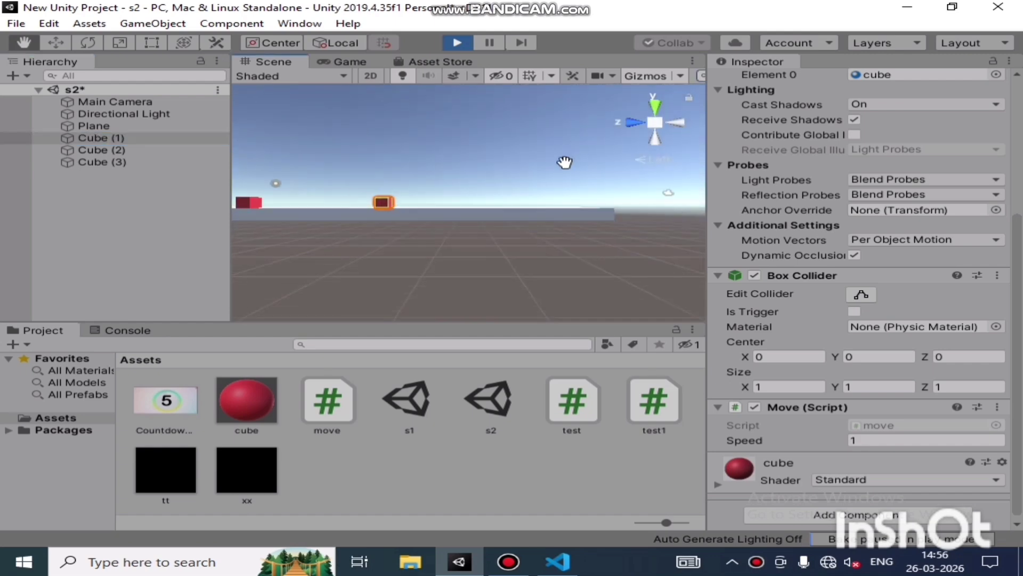
pyautogui.click(676, 122)
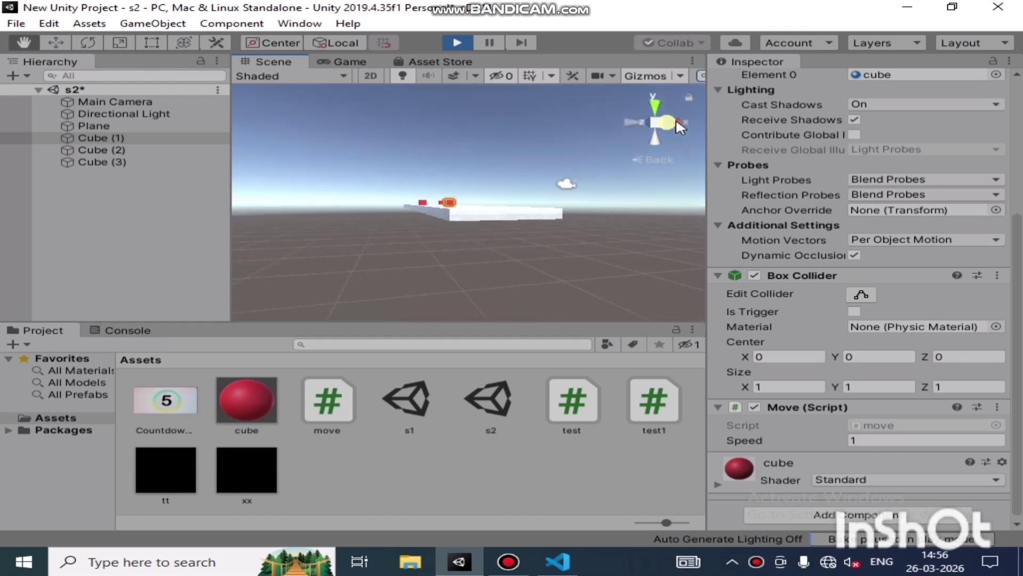
pyautogui.scroll(5, 551, 194)
pyautogui.moveTo(548, 192); pyautogui.dragTo(533, 234)
pyautogui.scroll(3, 532, 234)
pyautogui.scroll(2, 528, 233)
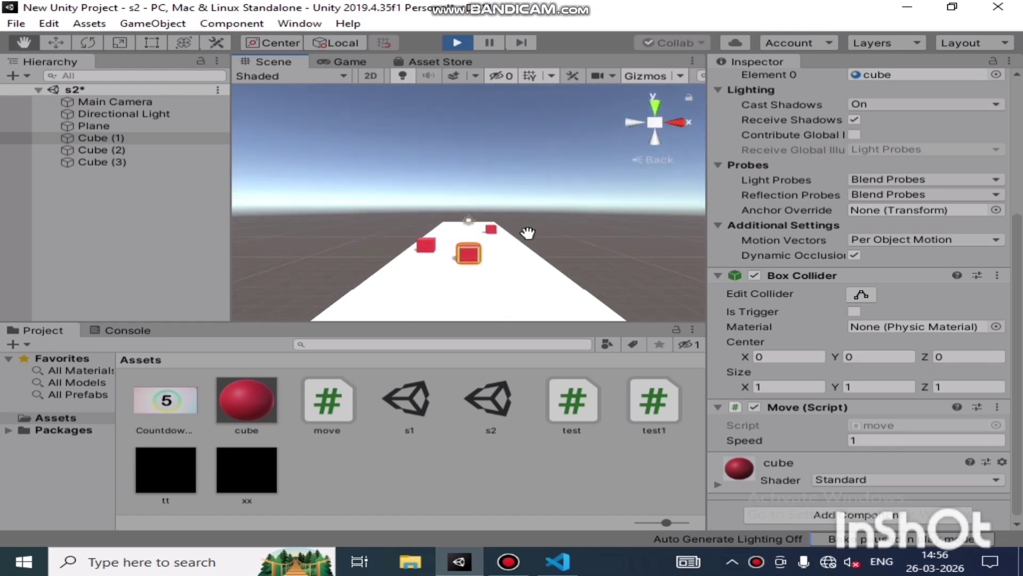
# Examine the moving Cube (1) from closer behind in the Scene view and stop play mode.
pyautogui.scroll(3, 528, 233)
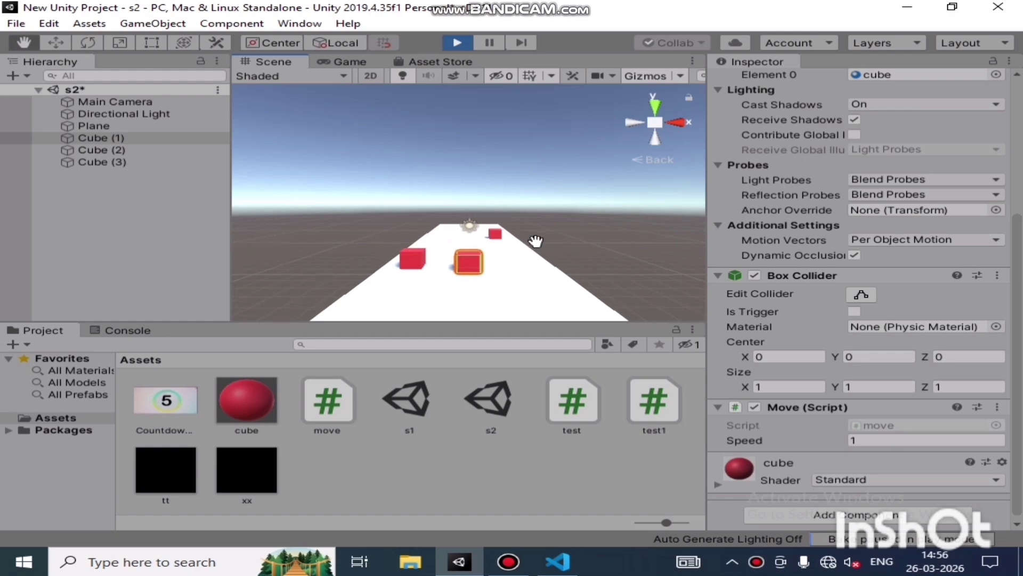
pyautogui.scroll(4, 535, 240)
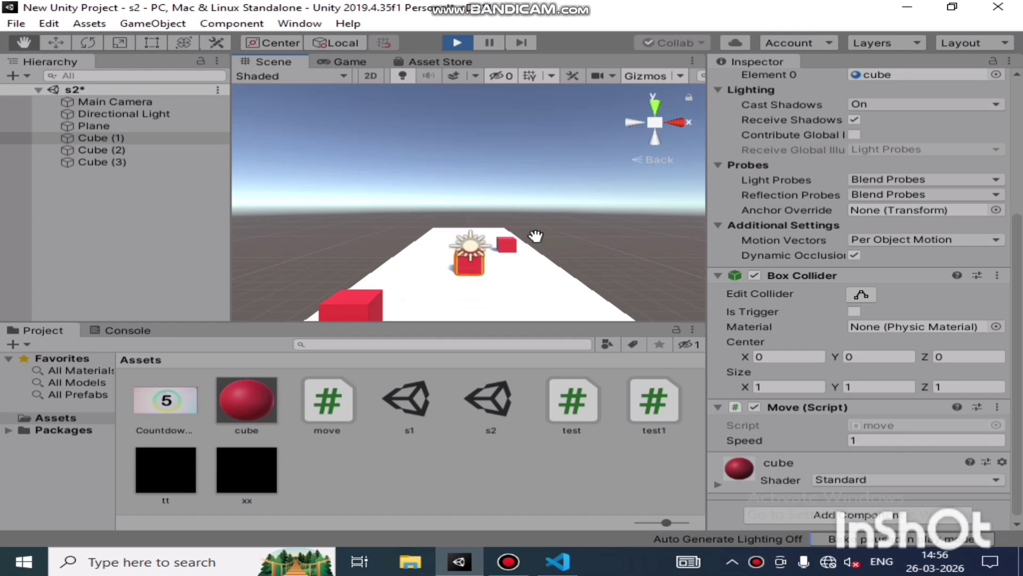
pyautogui.scroll(3, 535, 235)
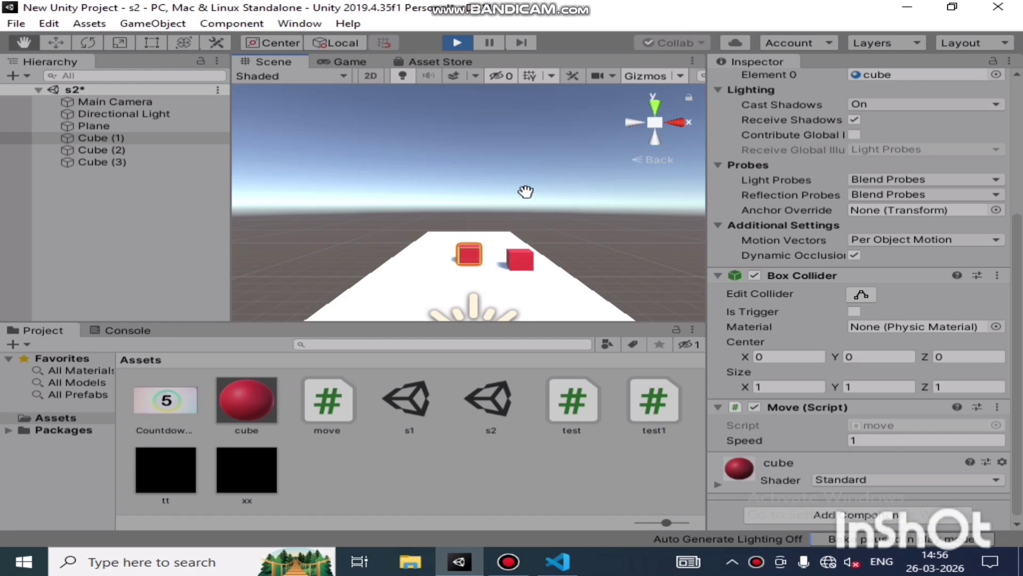
pyautogui.click(458, 42)
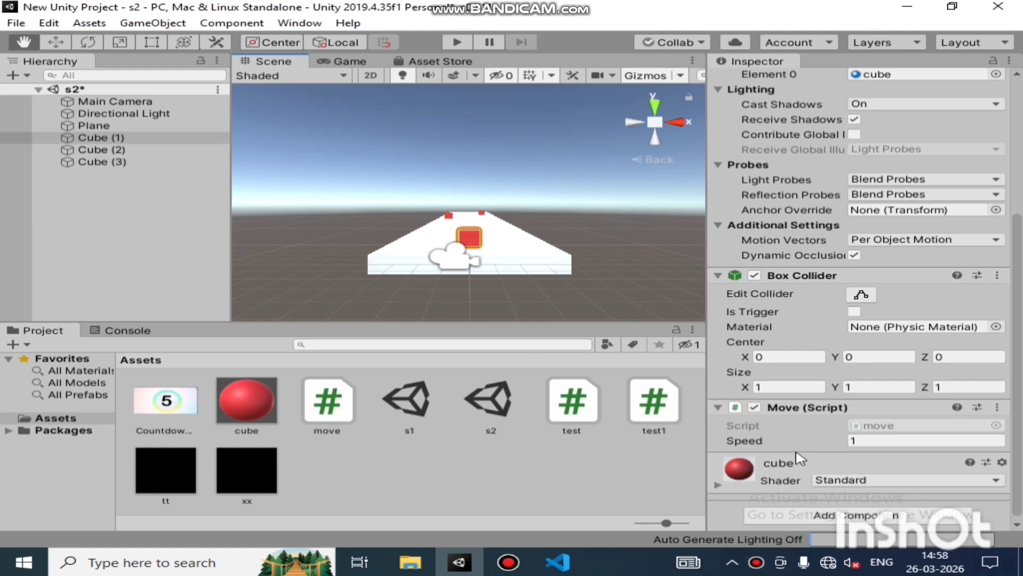
# Add a Rigidbody component to Cube (1) and disable Use Gravity on it.
pyautogui.click(142, 140)
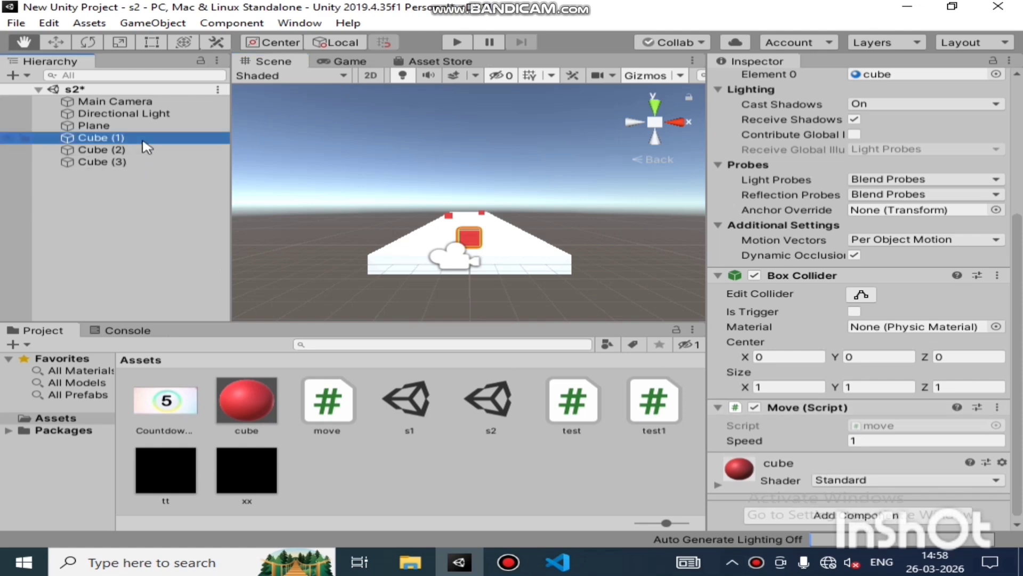
pyautogui.click(824, 515)
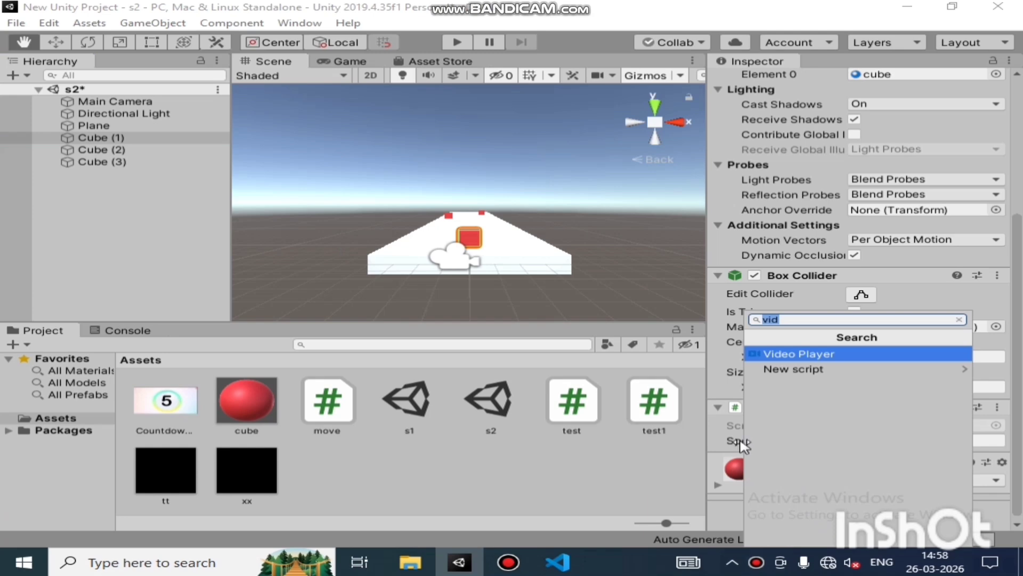
pyautogui.write('ri')
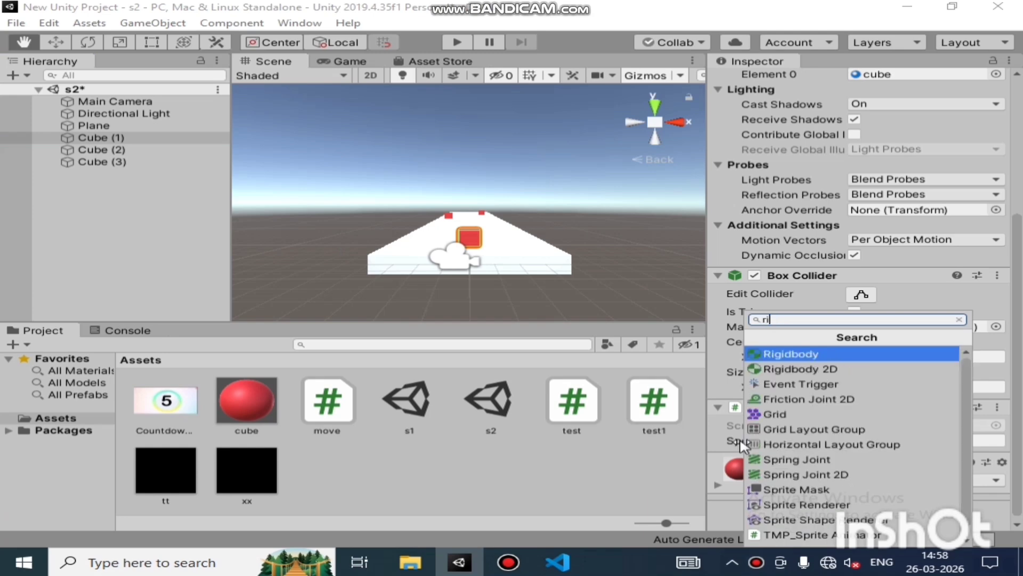
pyautogui.press('Return')
pyautogui.scroll(-3, 806, 330)
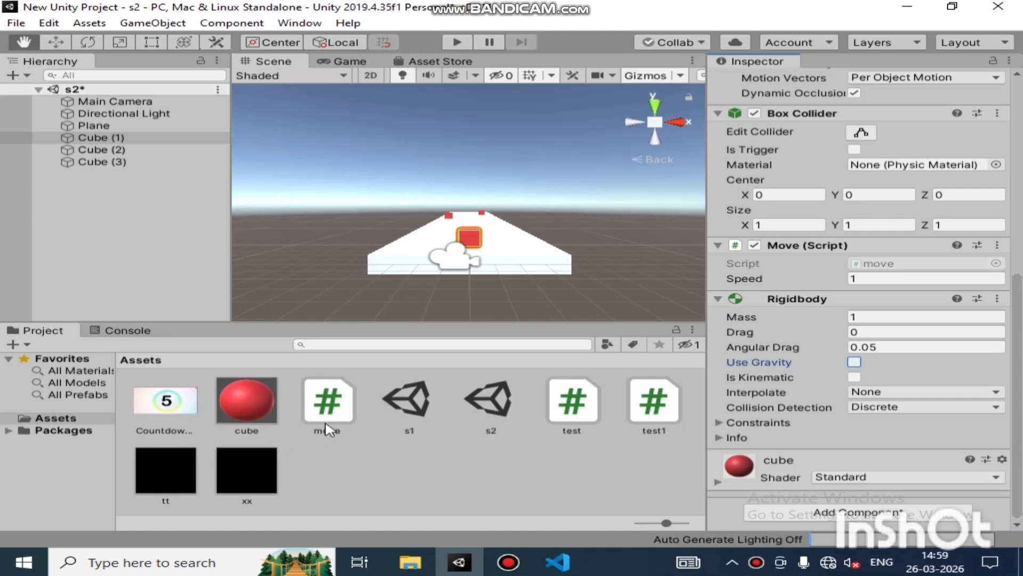
# Switch to move.cs in Visual Studio Code and comment out the tr.Translate line in Update with //.
pyautogui.click(558, 566)
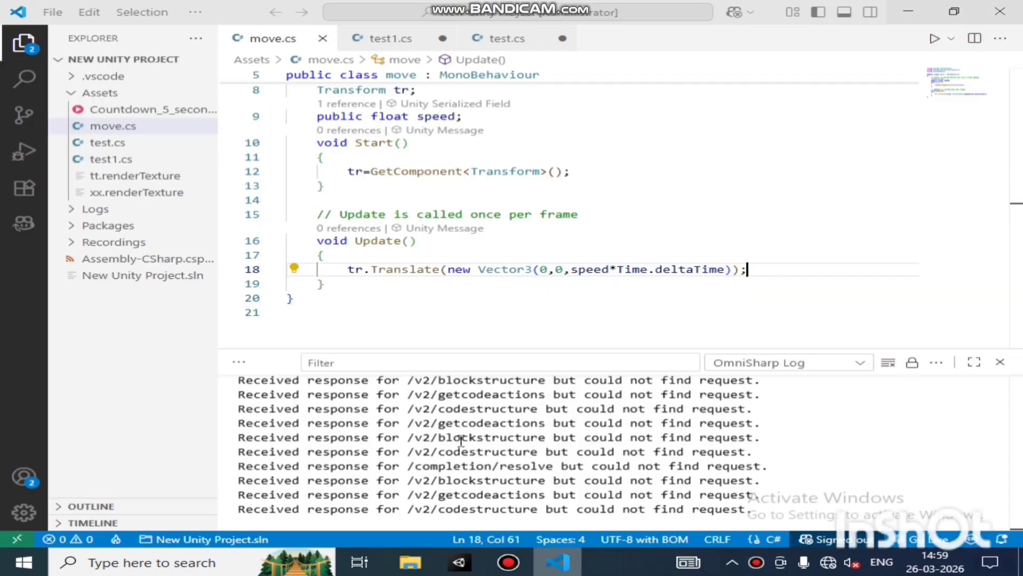
pyautogui.click(411, 315)
pyautogui.press('Up')
pyautogui.press('Up')
pyautogui.press('Up')
pyautogui.press('Up')
pyautogui.press('Up')
pyautogui.press('Up')
pyautogui.press('Up')
pyautogui.press('Up')
pyautogui.press('Up')
pyautogui.press('Up')
pyautogui.press('Up')
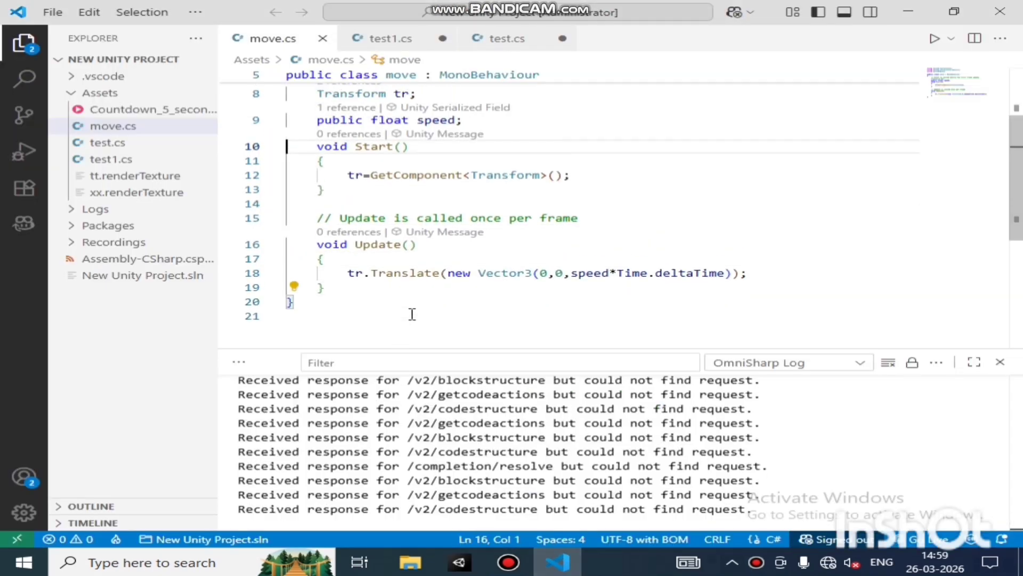
pyautogui.scroll(2, 412, 313)
pyautogui.press('Down')
pyautogui.press('Down')
pyautogui.press('Down')
pyautogui.press('Down')
pyautogui.press('Down')
pyautogui.press('Down')
pyautogui.press('Down')
pyautogui.press('Down')
pyautogui.scroll(-2, 412, 313)
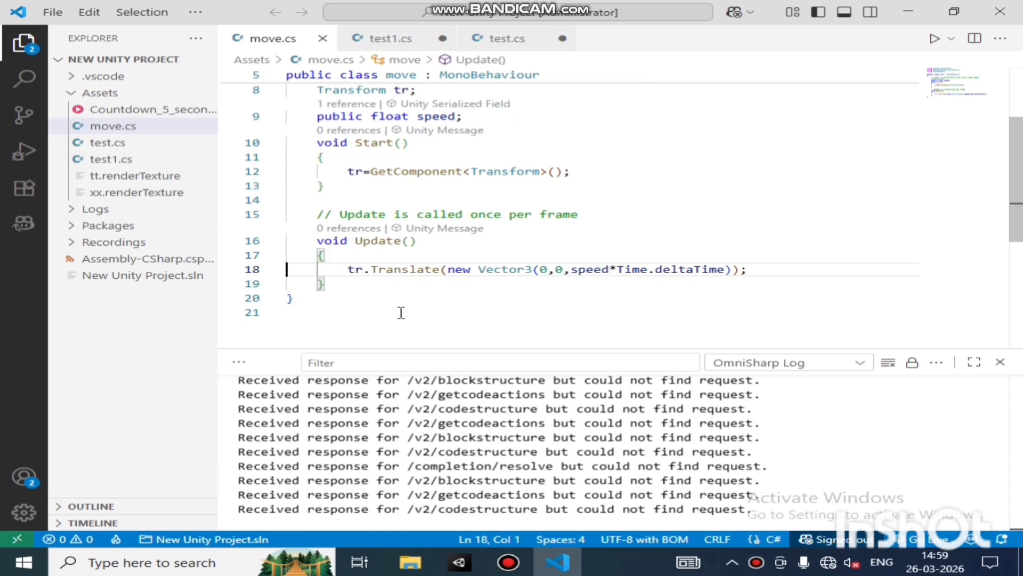
pyautogui.press('Right')
pyautogui.press('Right')
pyautogui.write('//')
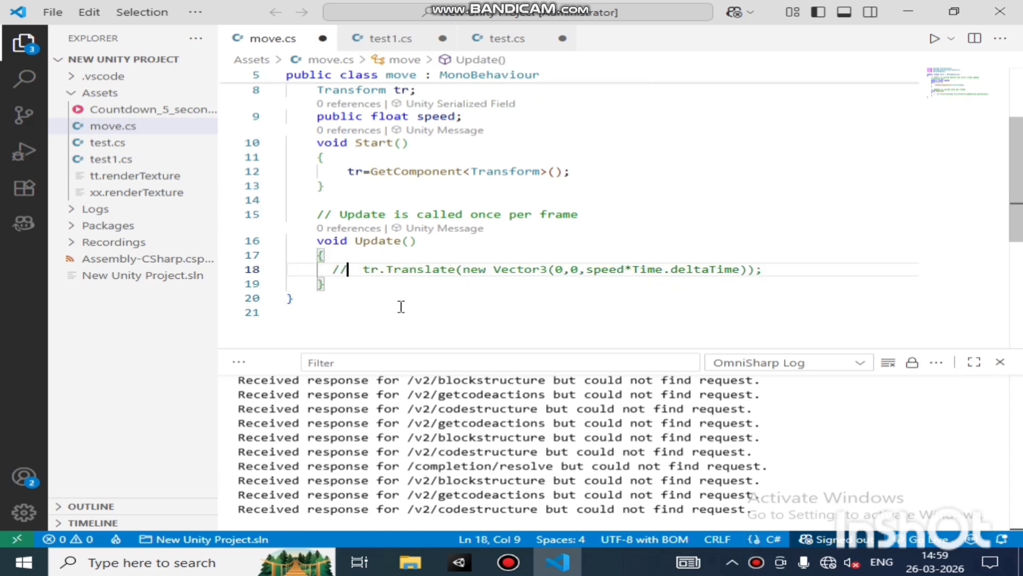
# Declare the field "Rigidbody rb;" on a new line below the public float speed declaration.
pyautogui.press('Up')
pyautogui.press('Up')
pyautogui.press('Up')
pyautogui.press('Up')
pyautogui.press('Up')
pyautogui.press('Up')
pyautogui.press('Up')
pyautogui.press('Up')
pyautogui.press('Up')
pyautogui.press('Up')
pyautogui.press('Down')
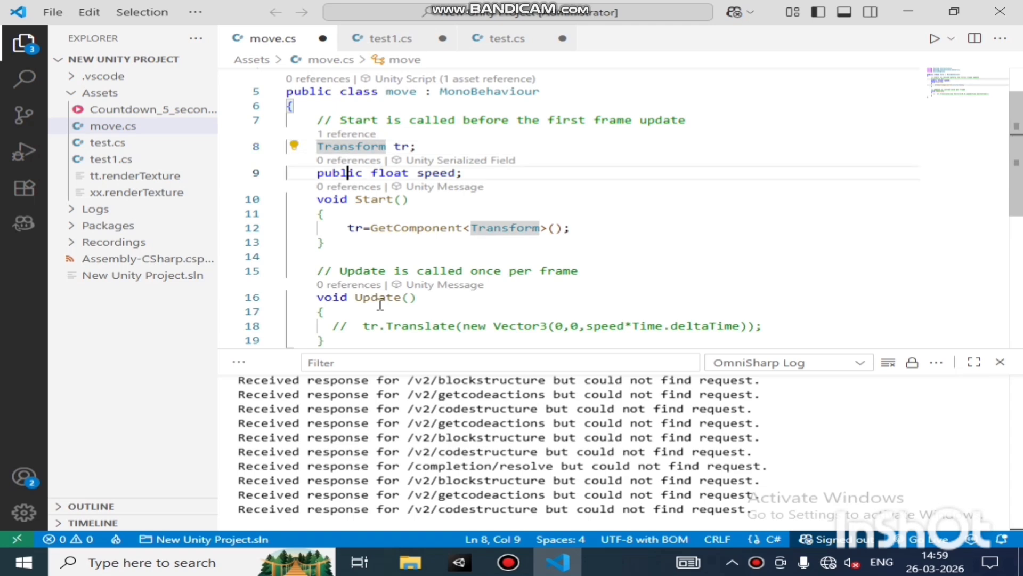
pyautogui.press('End')
pyautogui.press('Return')
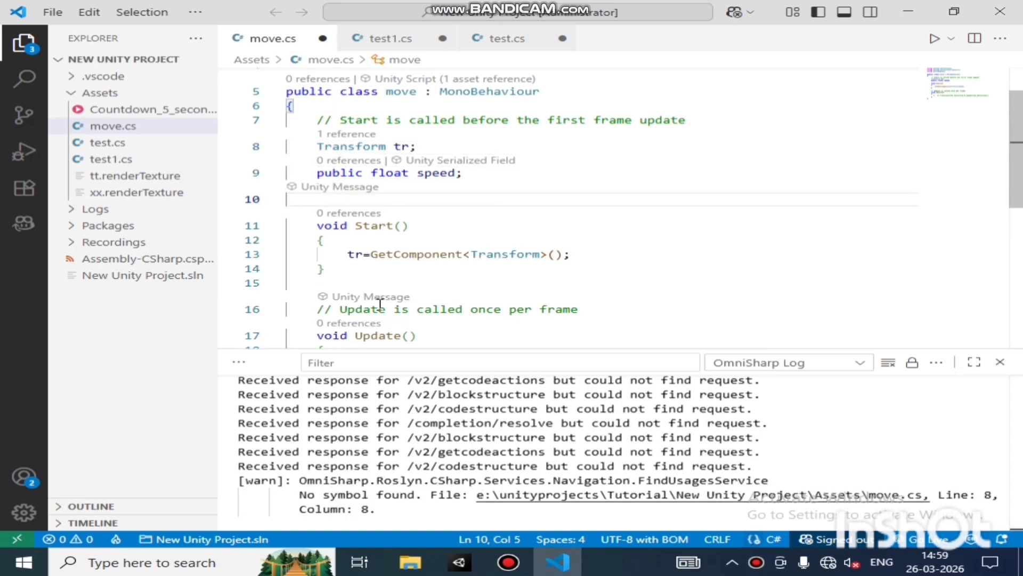
pyautogui.write('Ri')
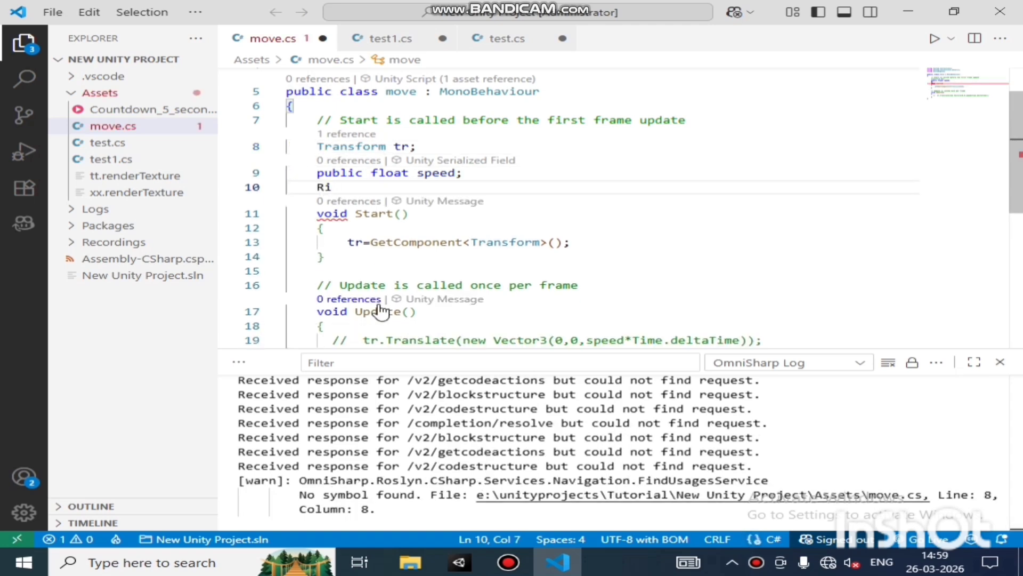
pyautogui.press('Tab')
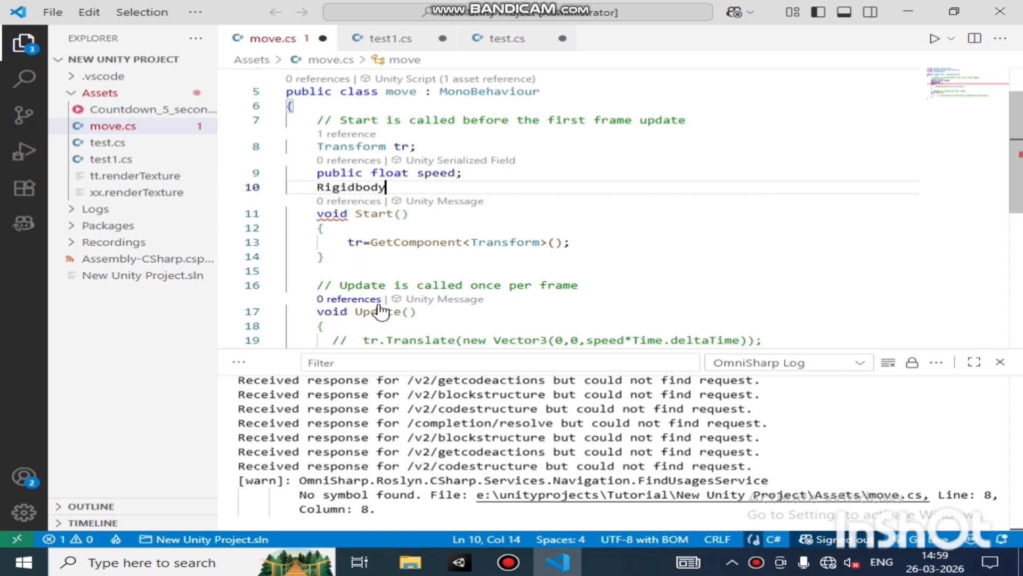
pyautogui.scroll(1, 380, 307)
pyautogui.write('rb;')
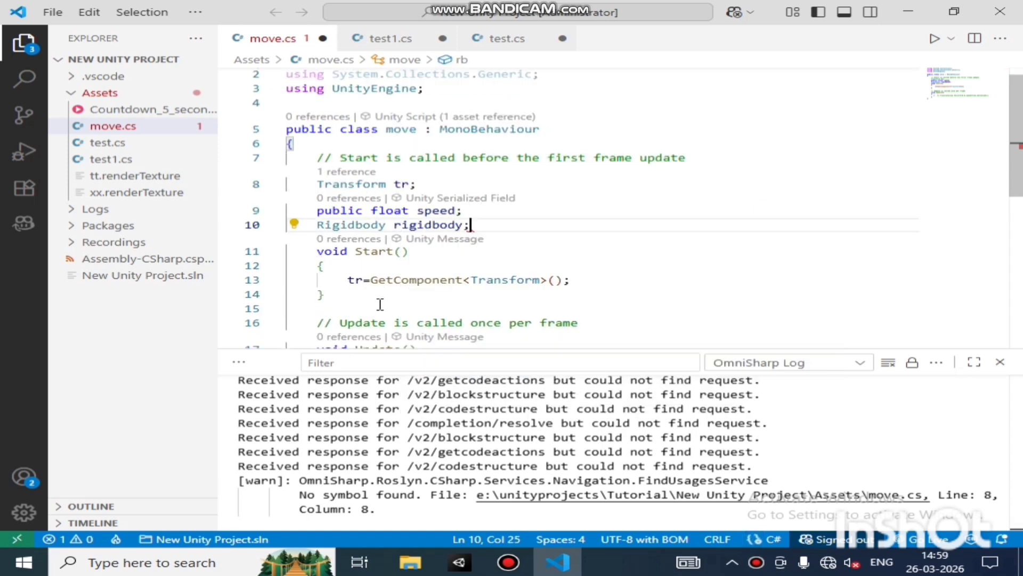
pyautogui.press('Left')
pyautogui.press('BackSpace')
pyautogui.press('BackSpace')
pyautogui.press('BackSpace')
pyautogui.press('BackSpace')
pyautogui.press('BackSpace')
pyautogui.press('BackSpace')
pyautogui.press('BackSpace')
pyautogui.press('BackSpace')
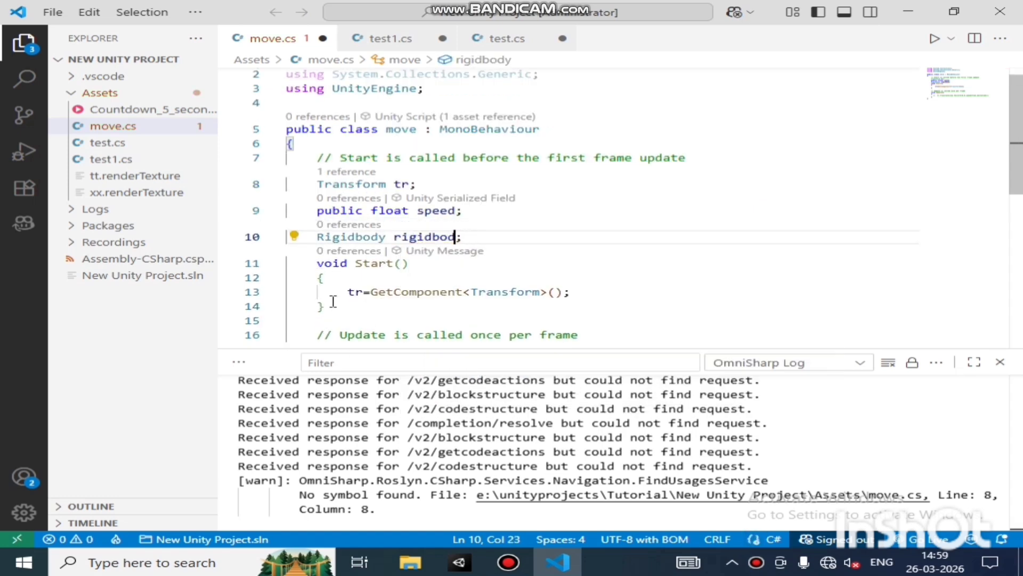
pyautogui.write('b')
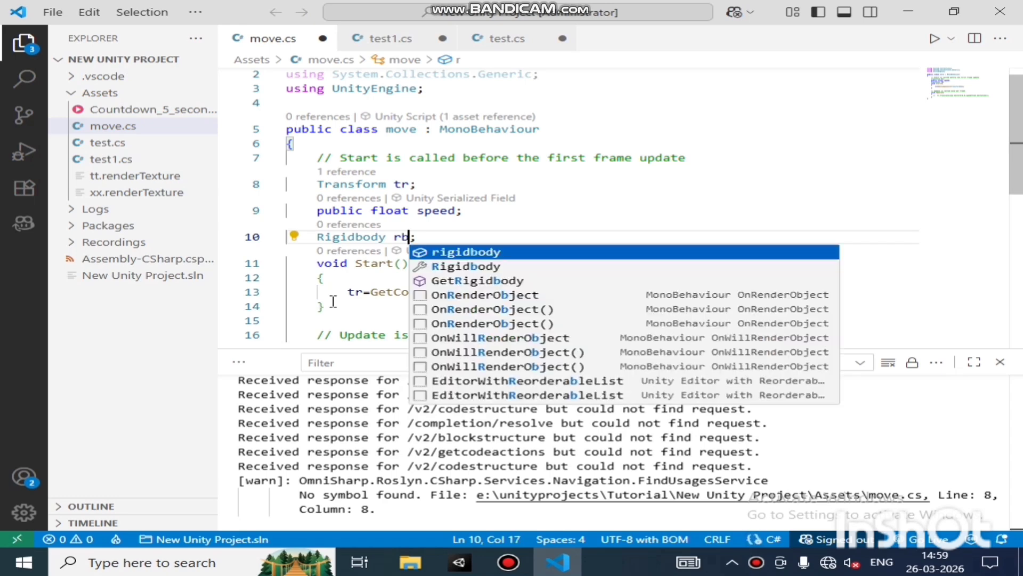
pyautogui.press('Escape')
# Add "rb=GetComponent<Rigidbody>();" to Start, below the line that gets the Transform.
pyautogui.press('Down')
pyautogui.press('Down')
pyautogui.press('Down')
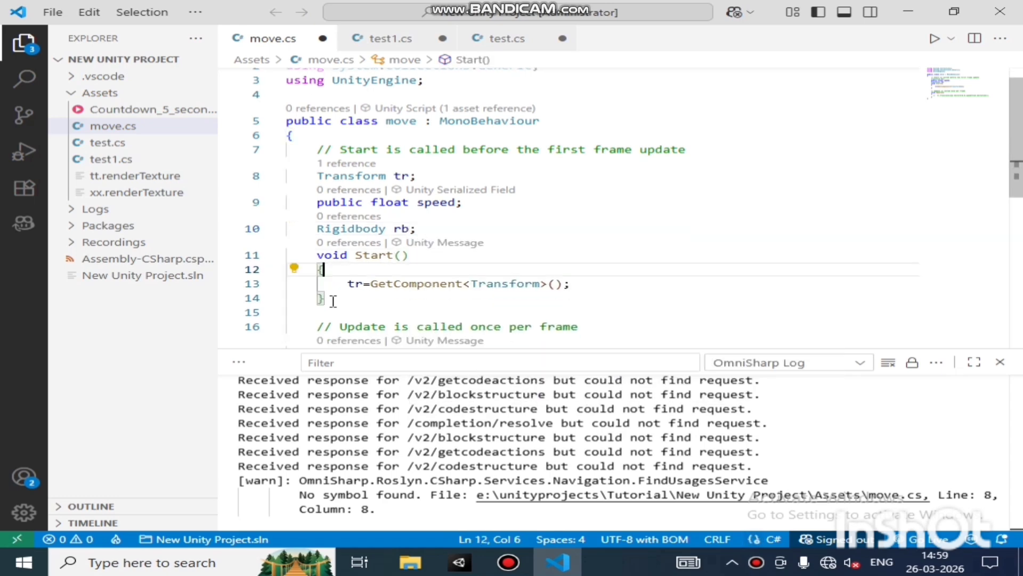
pyautogui.press('End')
pyautogui.press('Return')
pyautogui.write('r')
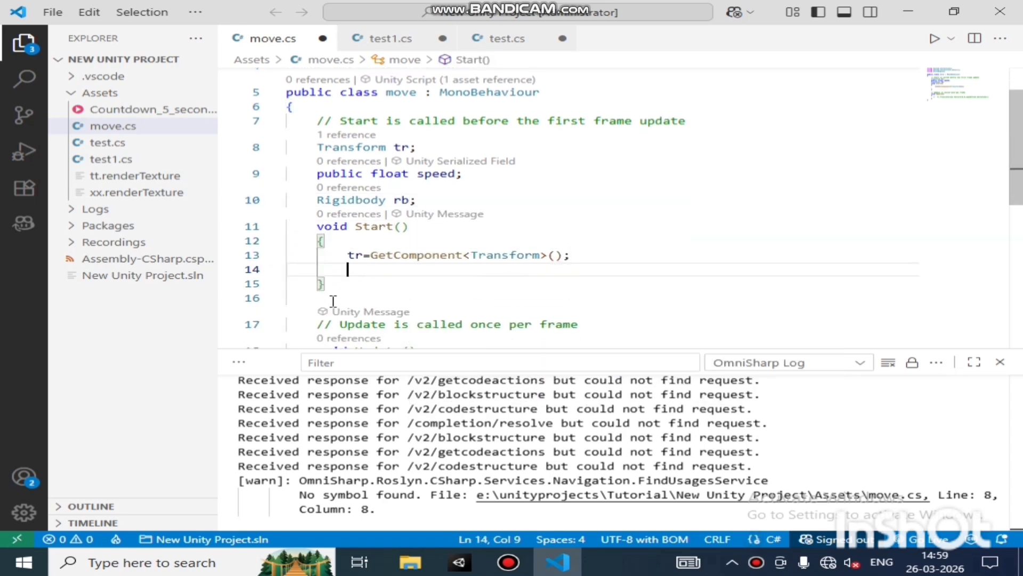
pyautogui.write('b=')
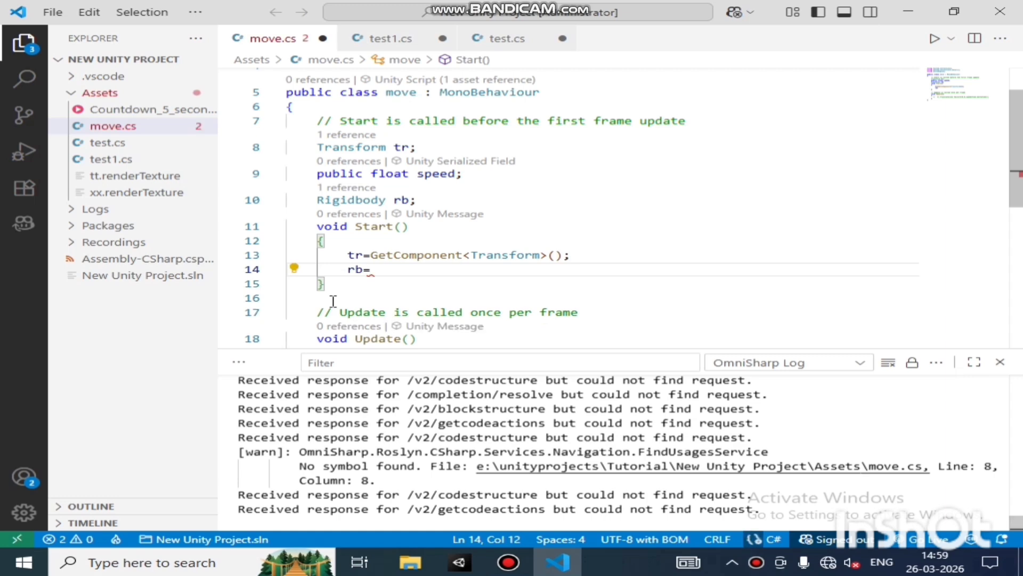
pyautogui.write('get')
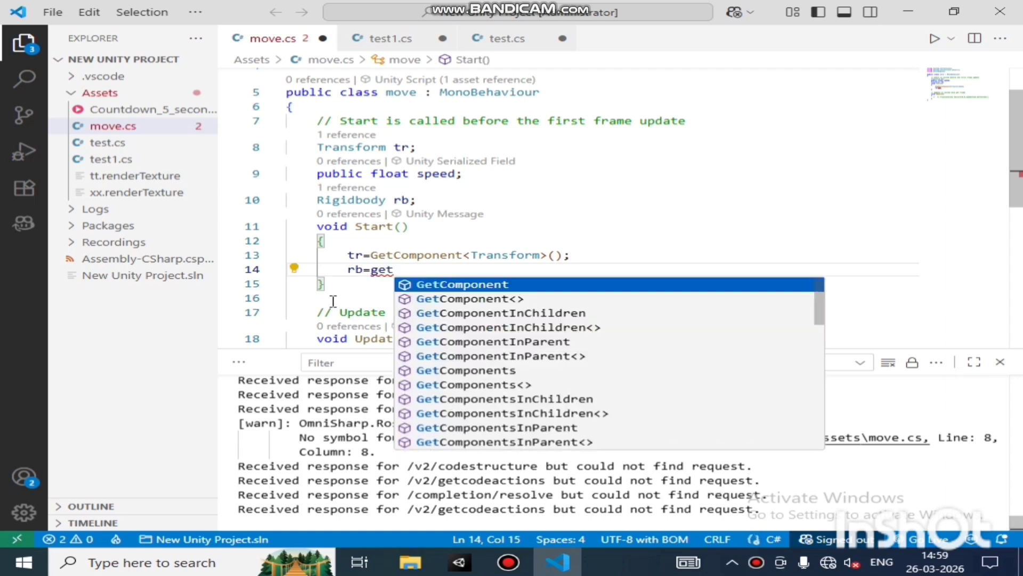
pyautogui.press('Return')
pyautogui.write('<')
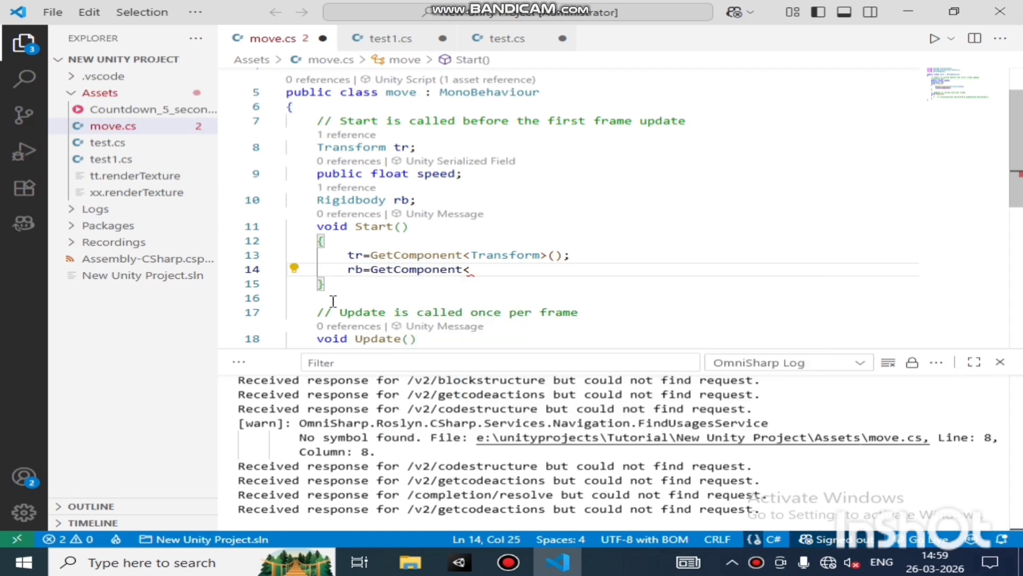
pyautogui.write('Ri')
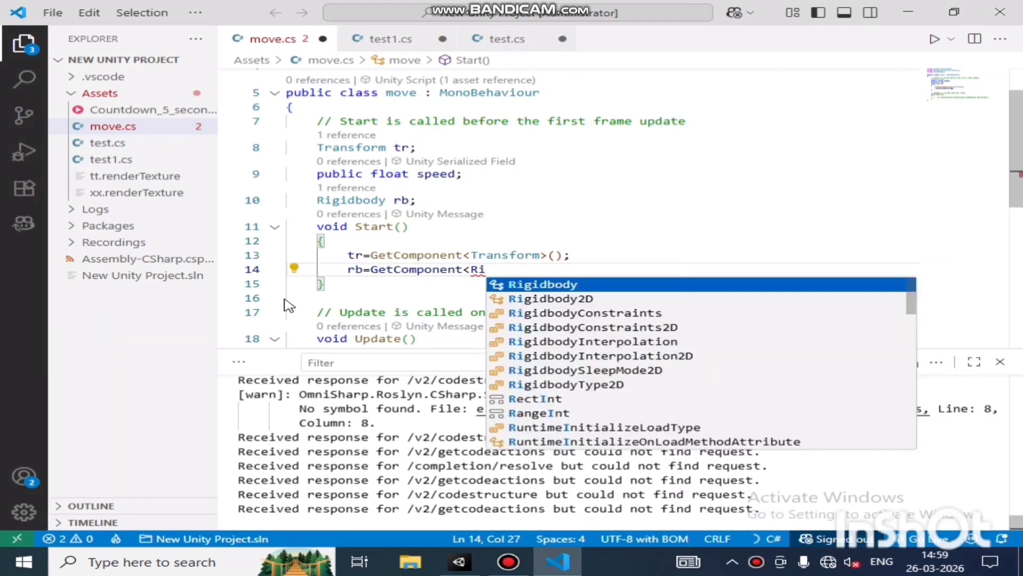
pyautogui.press('Return')
pyautogui.write('>')
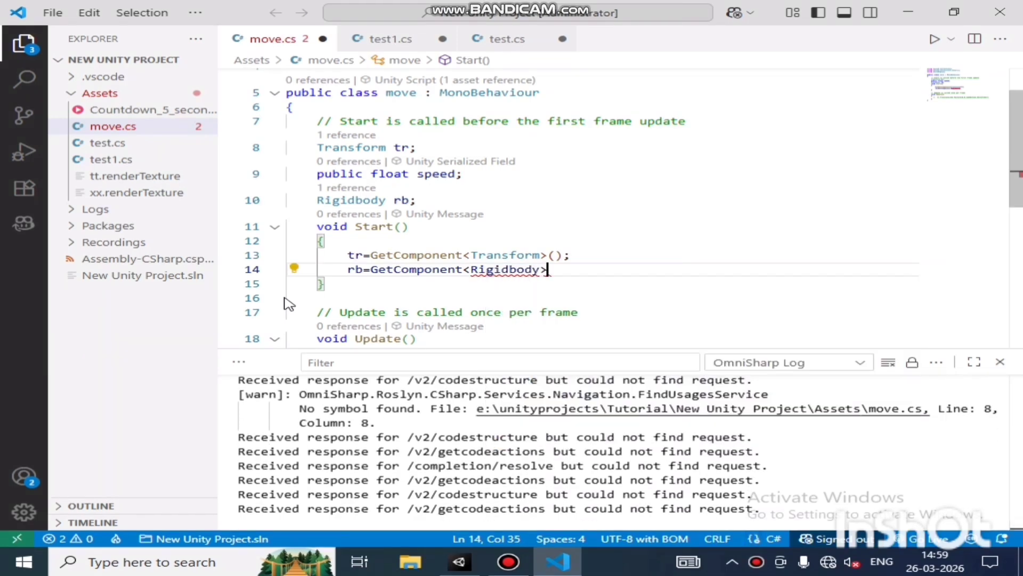
pyautogui.write('()')
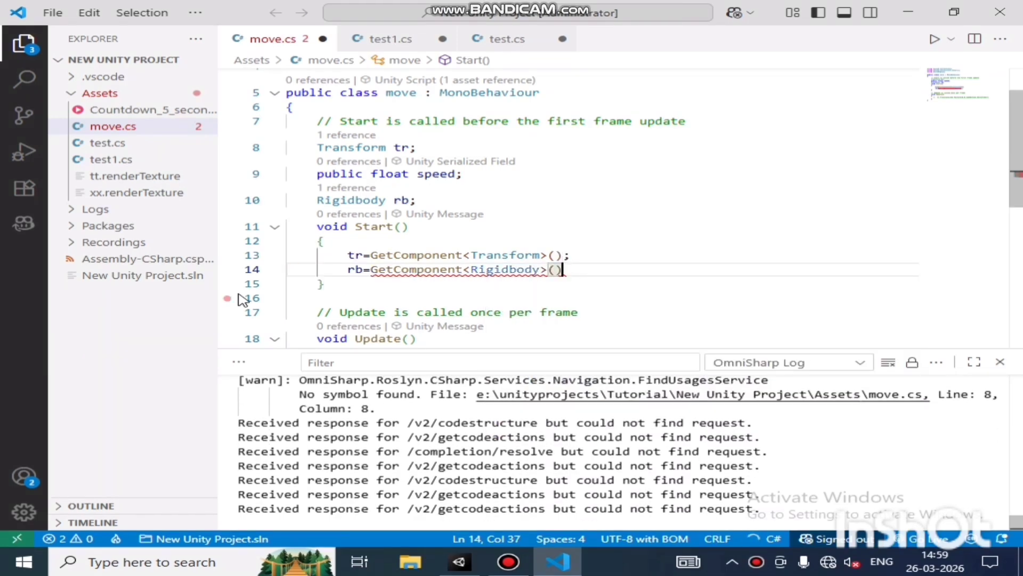
pyautogui.write(';')
# Add the statement "rb.AddForce();" to Update on a new line below the commented-out tr.Translate line.
pyautogui.scroll(1, 243, 300)
pyautogui.press('Down')
pyautogui.press('Down')
pyautogui.press('Down')
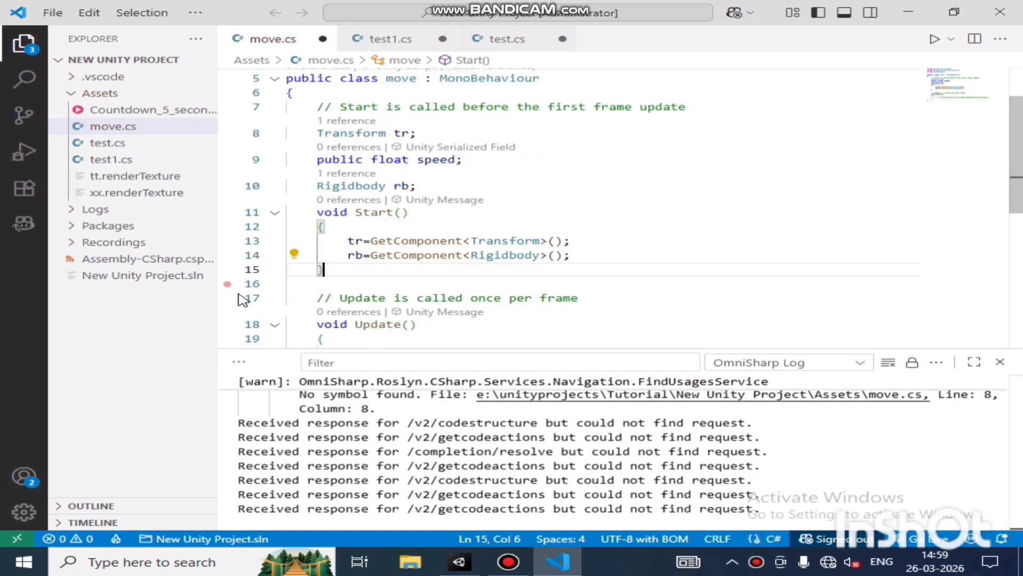
pyautogui.scroll(-2, 243, 300)
pyautogui.press('Down')
pyautogui.press('Down')
pyautogui.press('Down')
pyautogui.press('End')
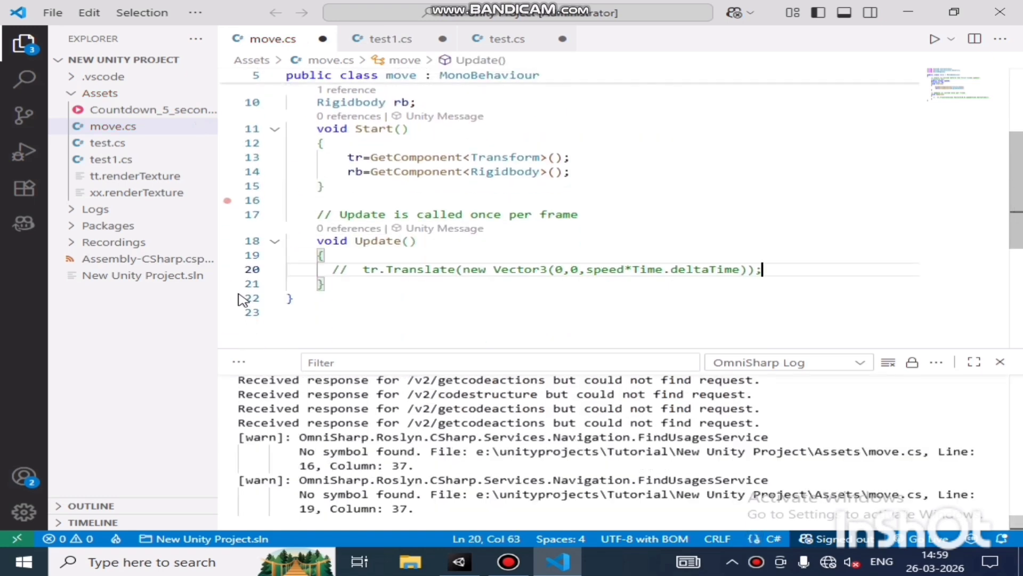
pyautogui.press('Return')
pyautogui.write('r')
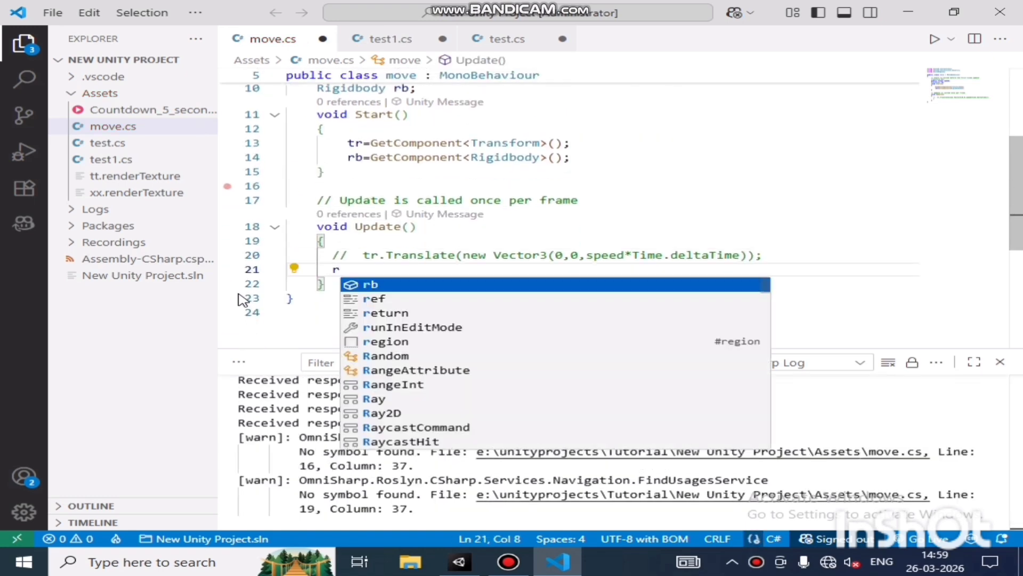
pyautogui.write('b.a')
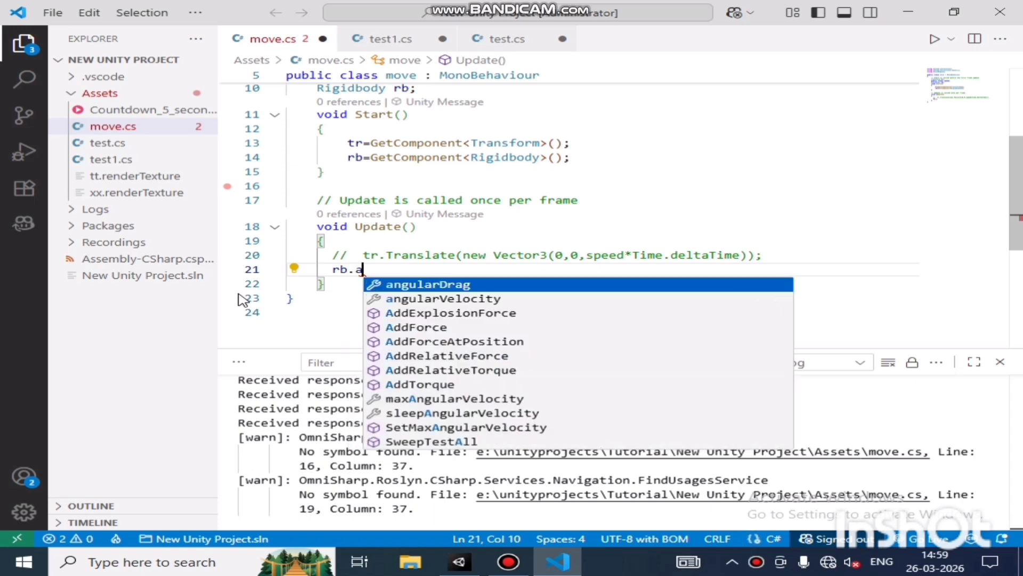
pyautogui.write('dd')
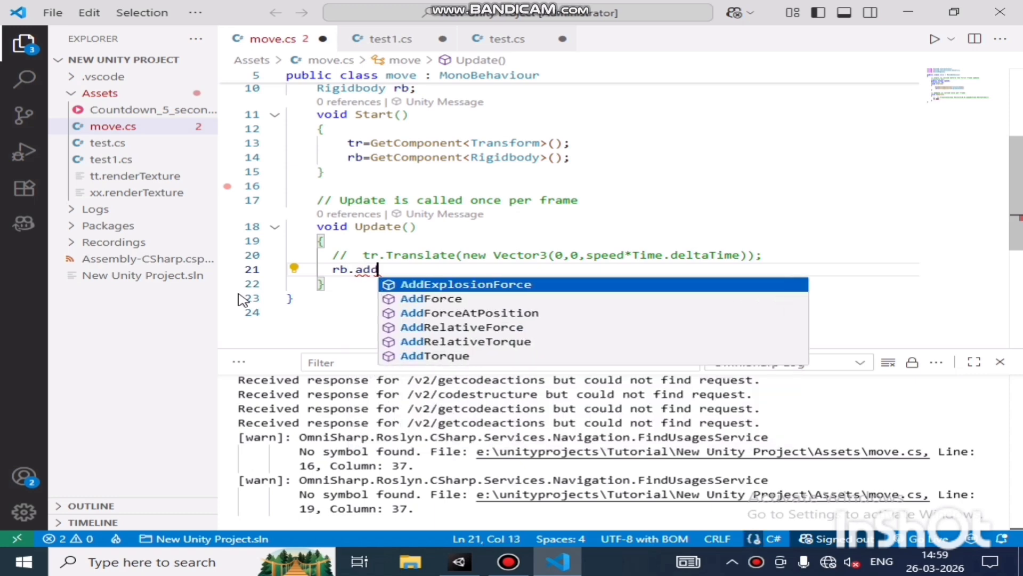
pyautogui.press('Down')
pyautogui.press('Return')
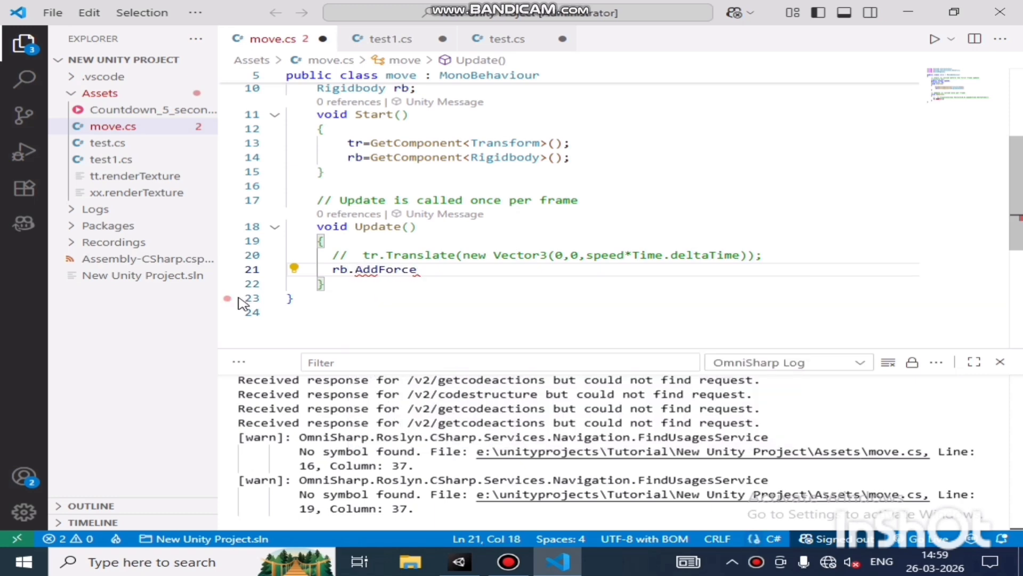
pyautogui.write('(')
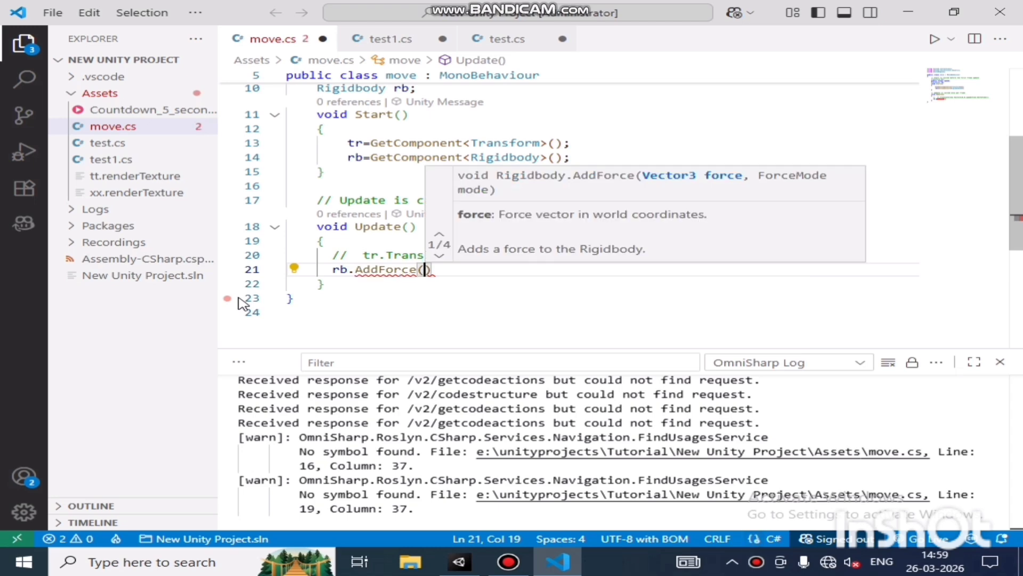
pyautogui.press('Right')
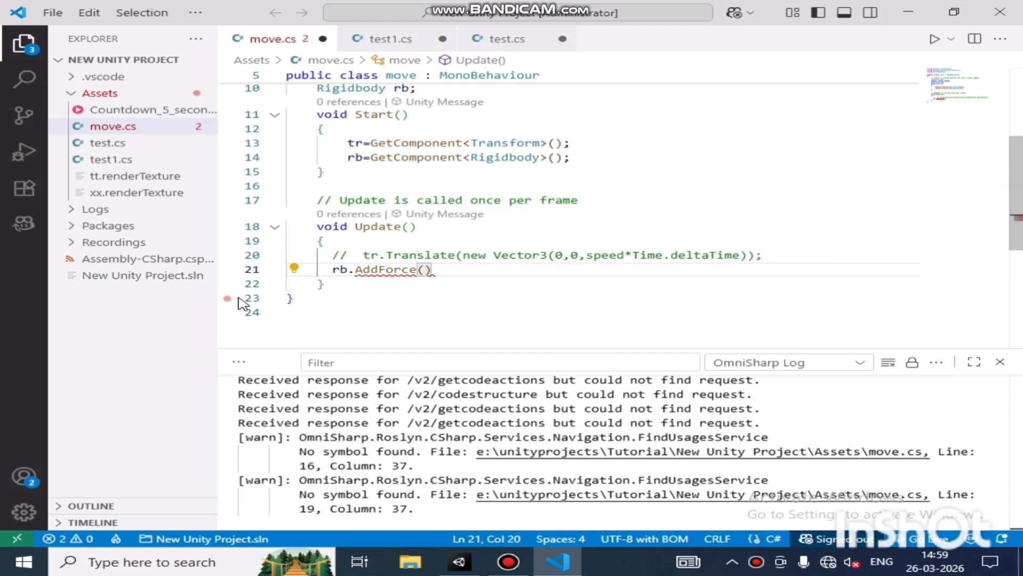
pyautogui.write(';')
# Fill in AddForce with "new Vector3(0,0,speed*Time.deltaTime)" as its argument and save move.cs.
pyautogui.press('Left')
pyautogui.press('Left')
pyautogui.write('new Ve')
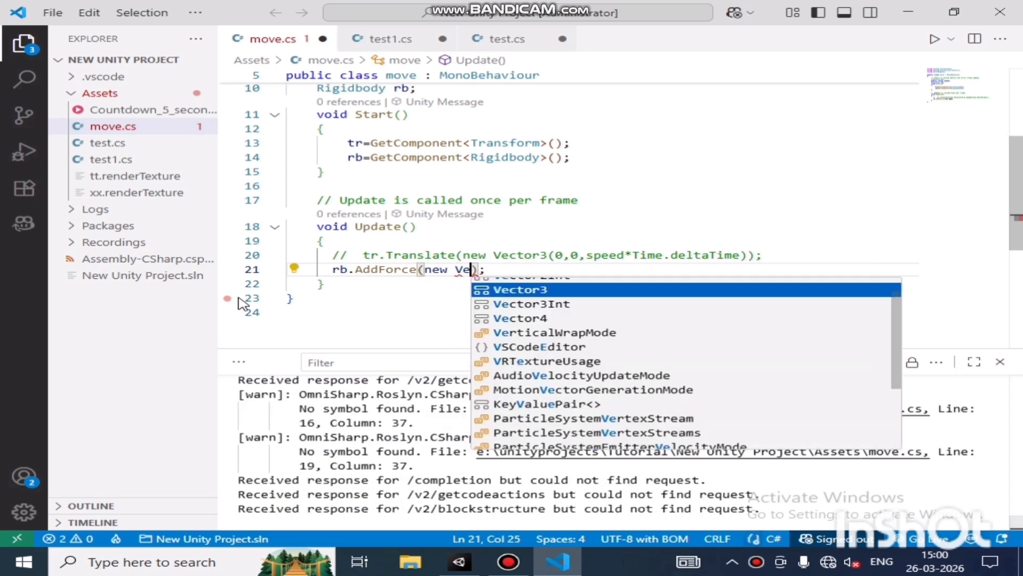
pyautogui.press('Tab')
pyautogui.write('(0')
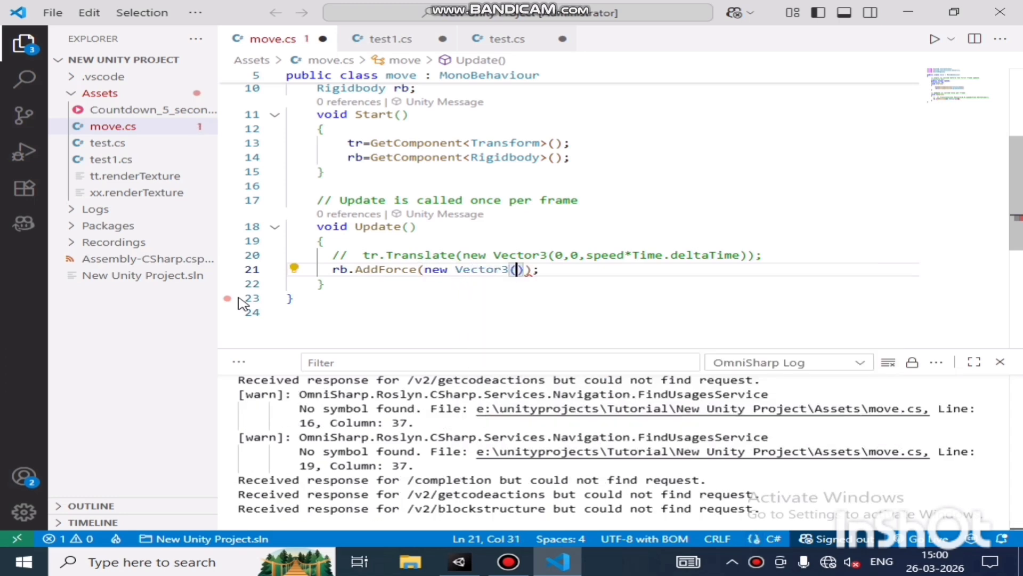
pyautogui.write(',0')
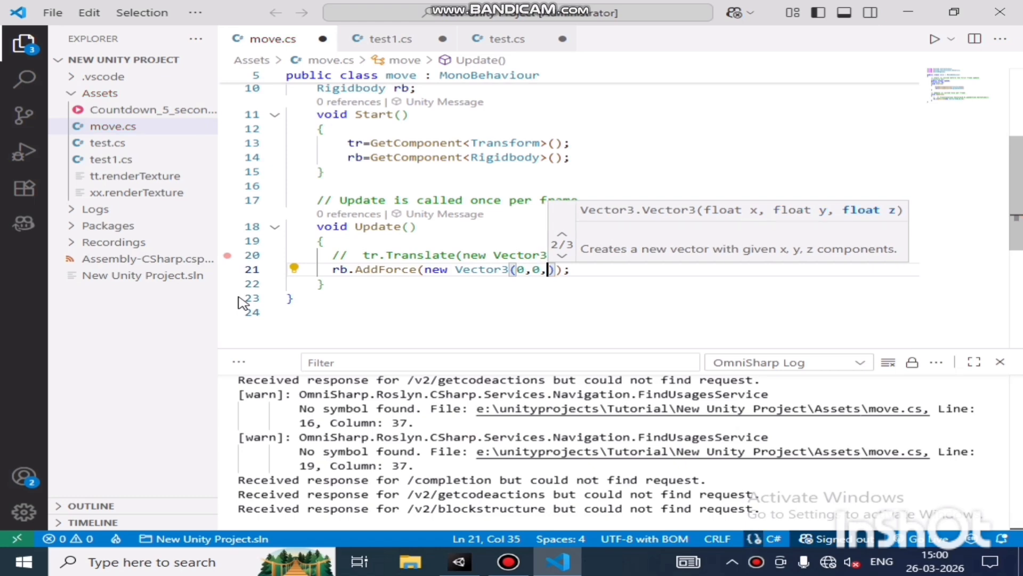
pyautogui.write(',sp')
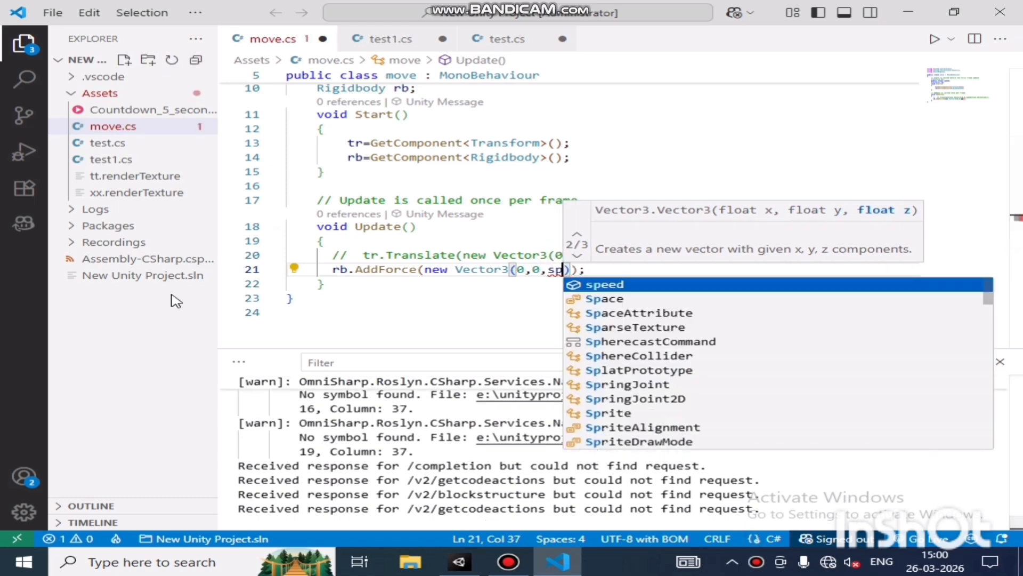
pyautogui.press('Tab')
pyautogui.write('*Tim')
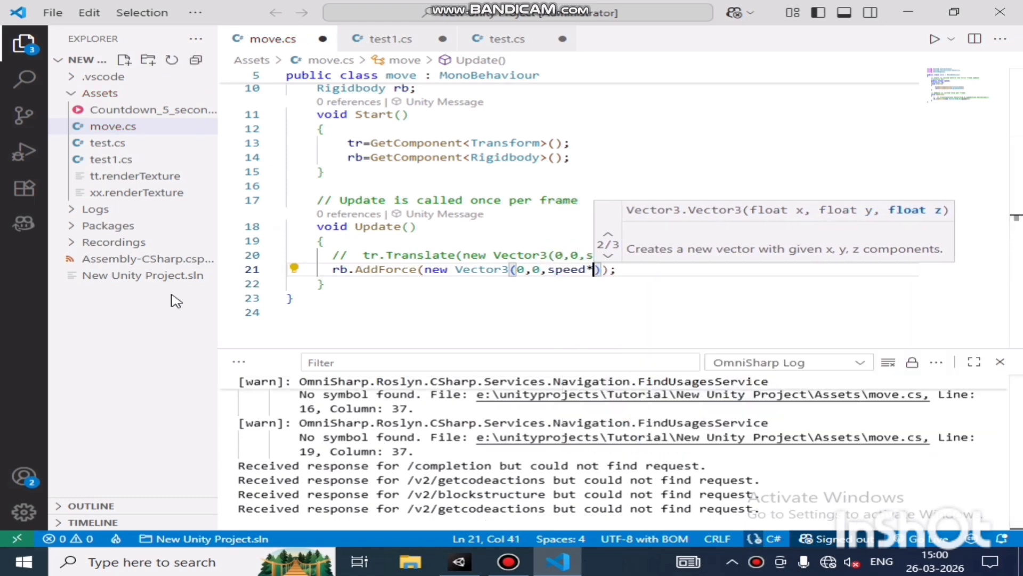
pyautogui.write('e.')
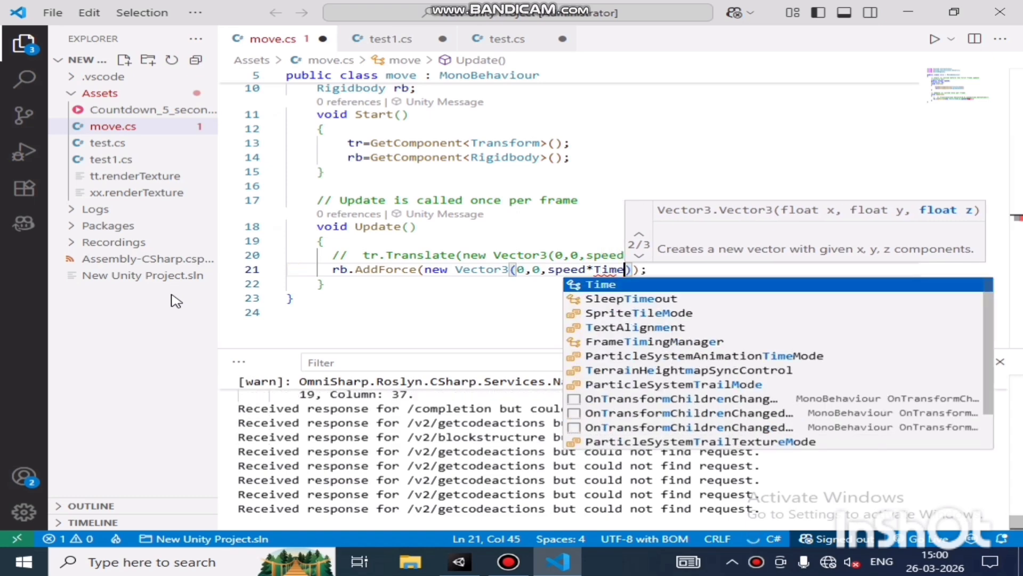
pyautogui.press('Tab')
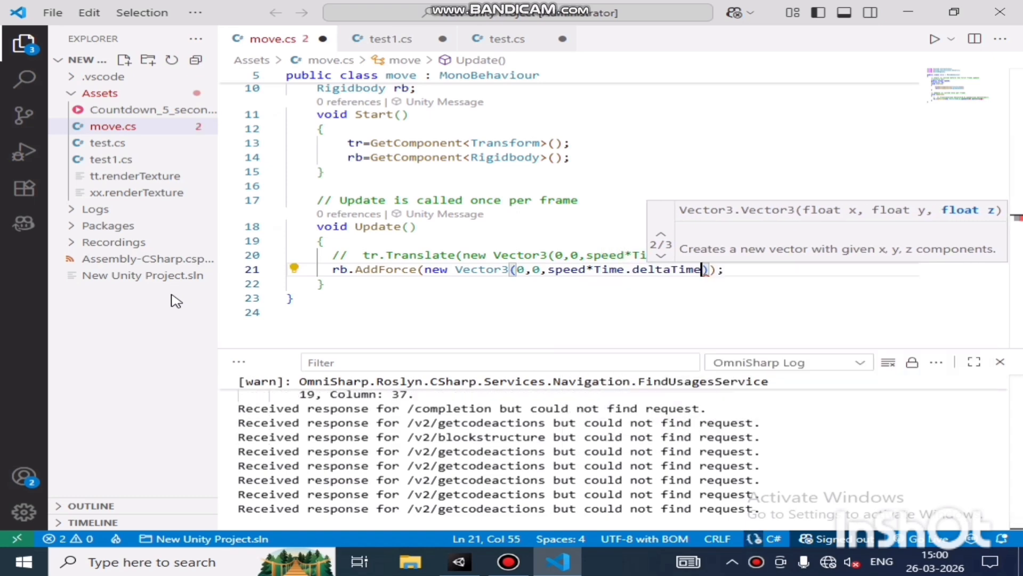
pyautogui.write('));')
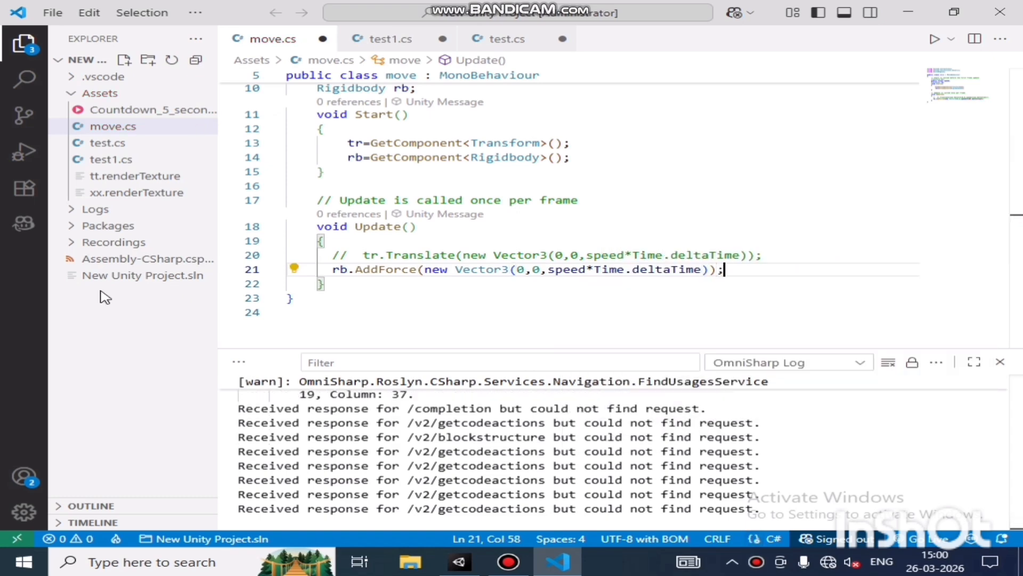
pyautogui.press('Up')
pyautogui.press('Up')
pyautogui.press('Up')
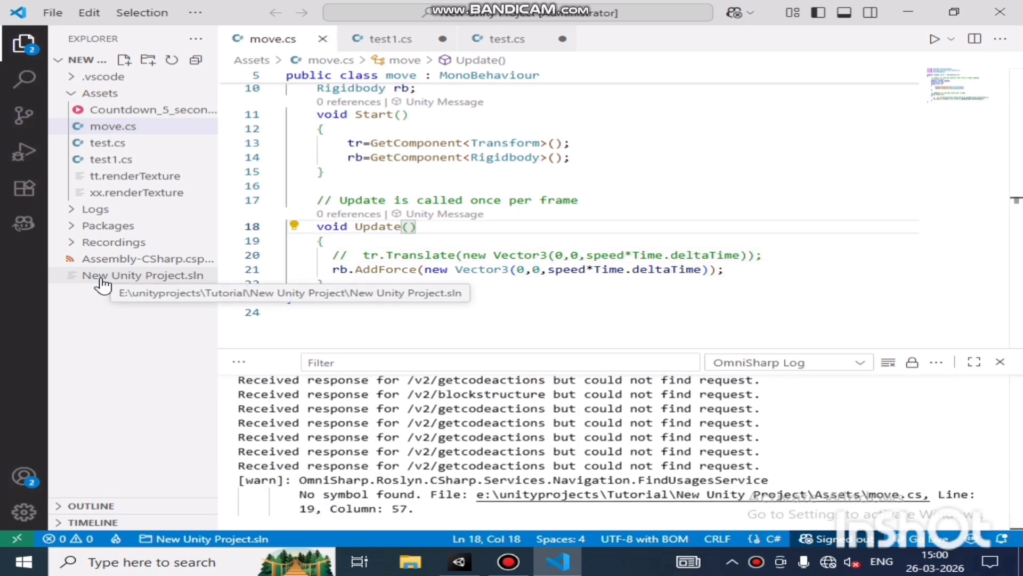
# Switch to Unity, select Cube (1) and review its Transform, Move script and Rigidbody settings.
pyautogui.hotkey('alt', 'Tab')
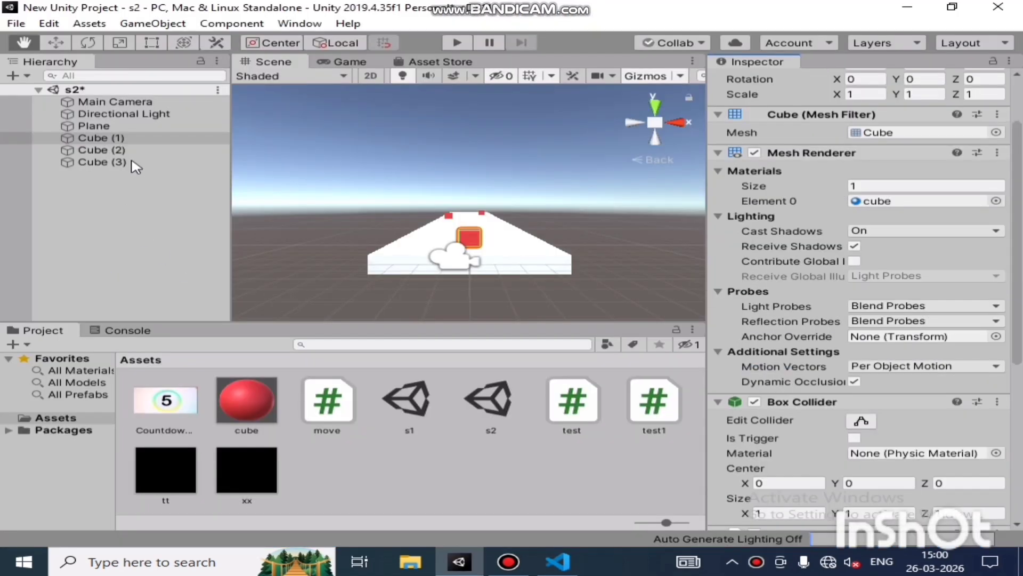
pyautogui.click(132, 139)
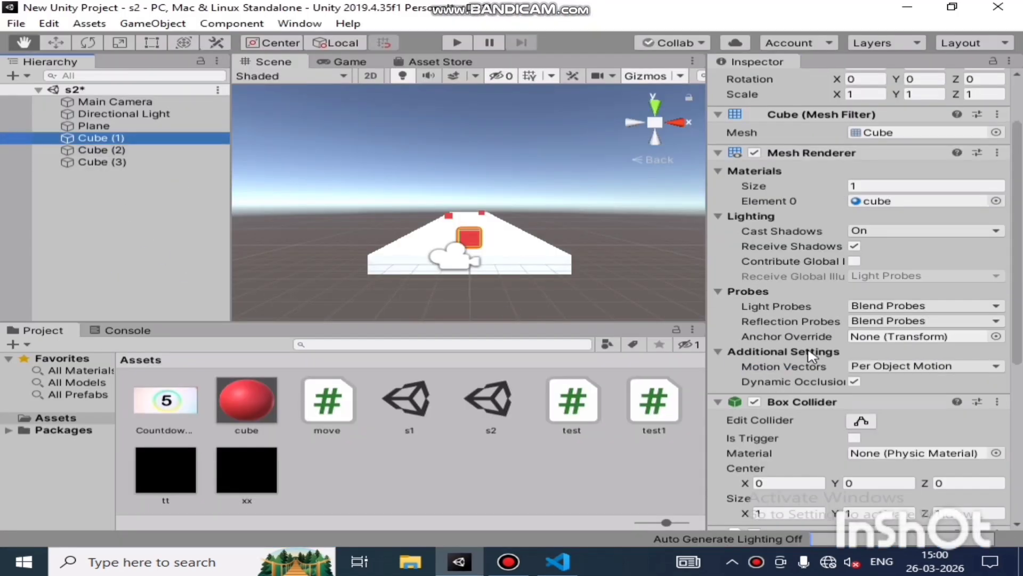
pyautogui.scroll(-8, 807, 351)
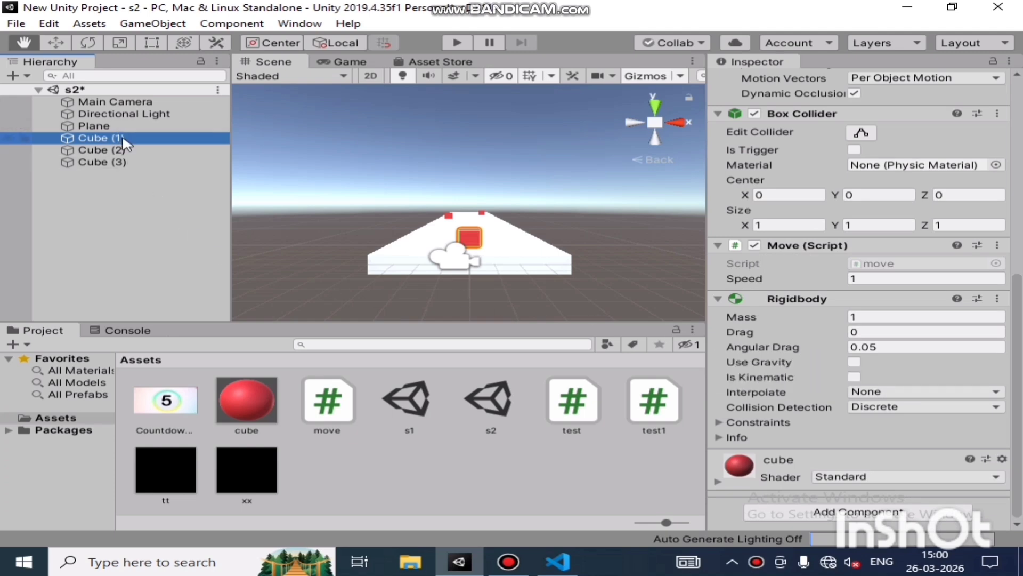
pyautogui.scroll(10, 838, 275)
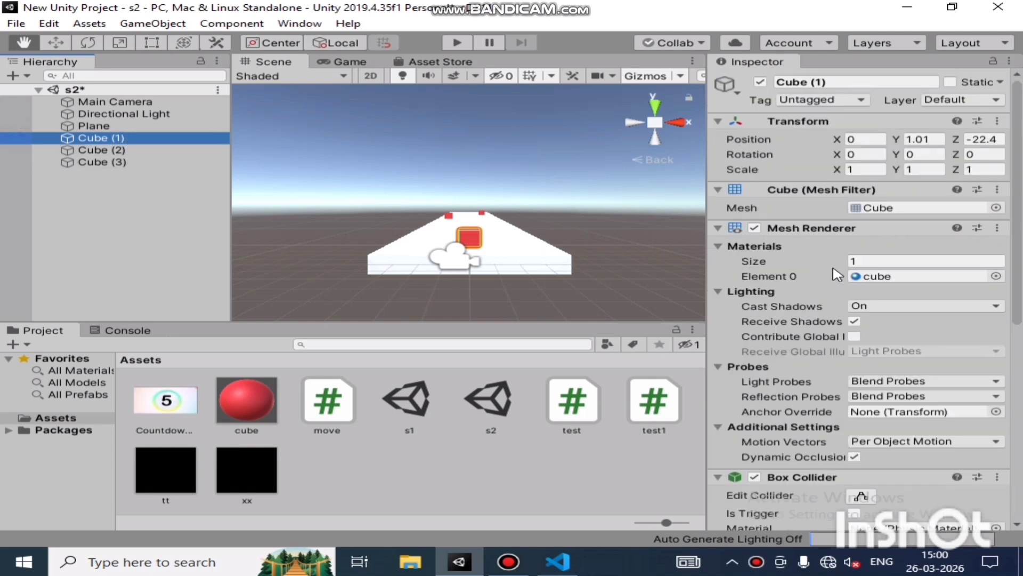
pyautogui.scroll(-3, 837, 274)
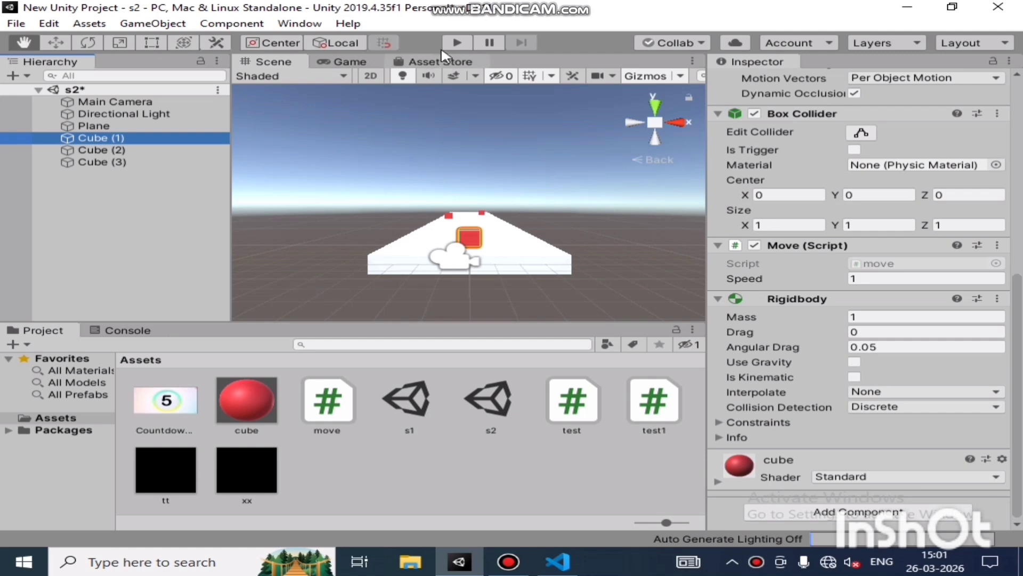
# Run the scene in play mode to check how Cube (1) moves under the force, and stop it.
pyautogui.click(455, 42)
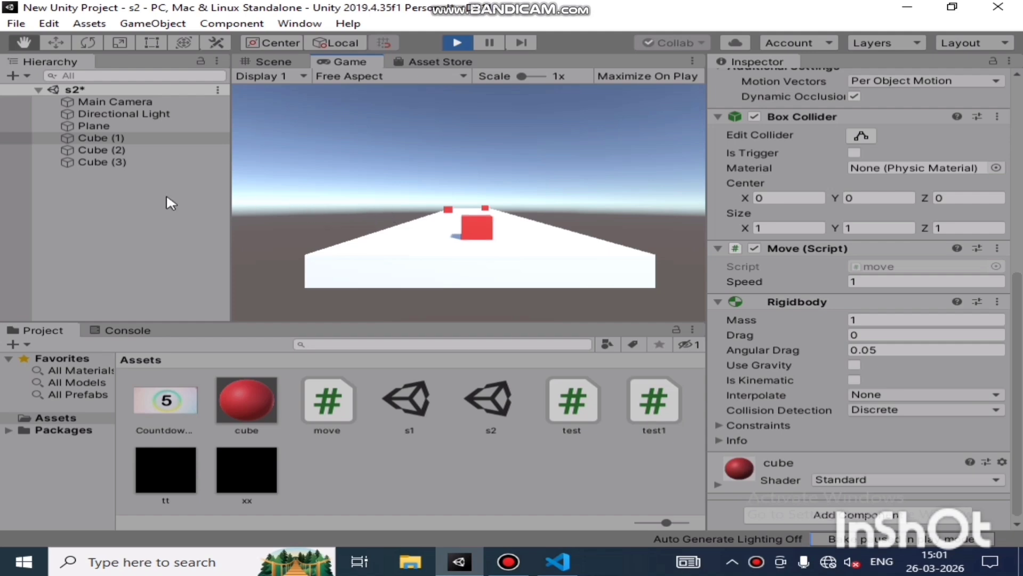
pyautogui.click(146, 137)
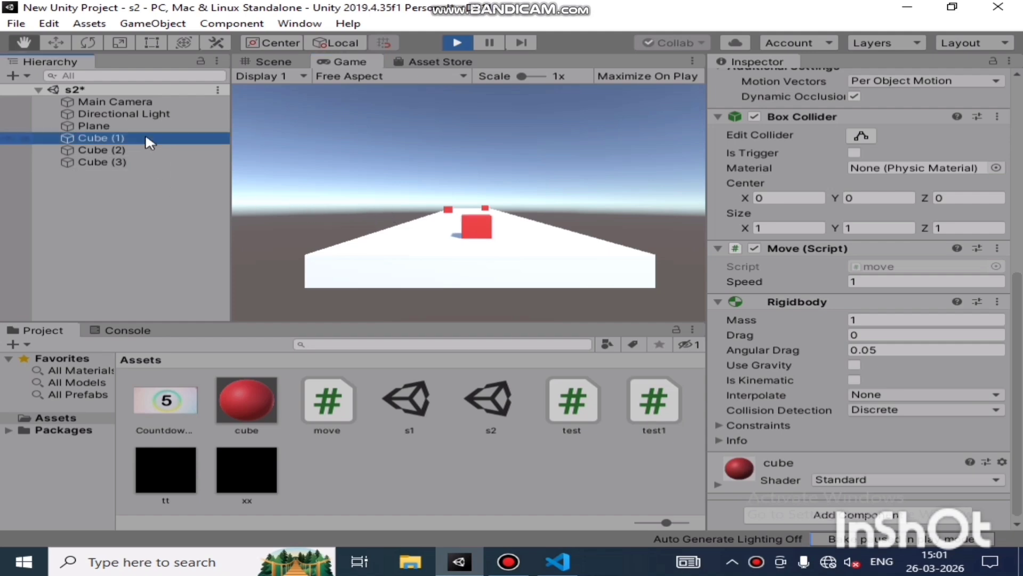
pyautogui.click(457, 42)
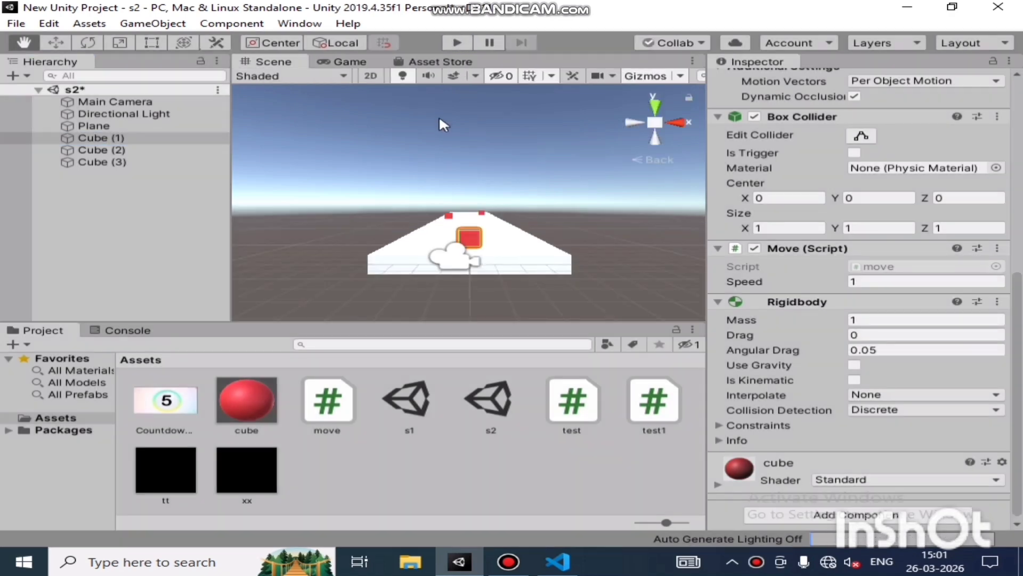
# Set the Move script's Speed on Cube (1) to 5 and run the scene in play mode.
pyautogui.click(863, 281)
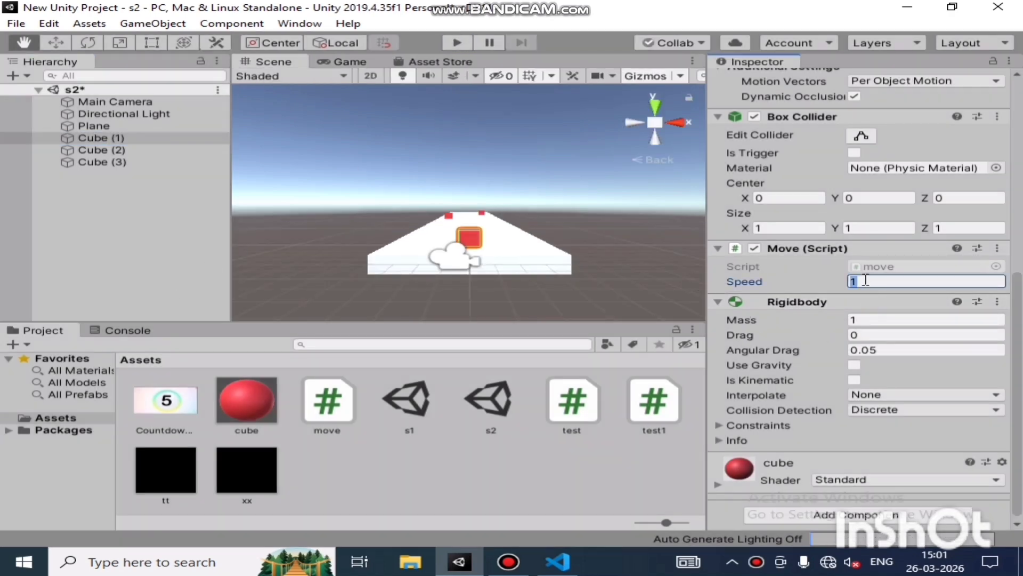
pyautogui.click(869, 278)
pyautogui.press('BackSpace')
pyautogui.write('5')
pyautogui.click(454, 40)
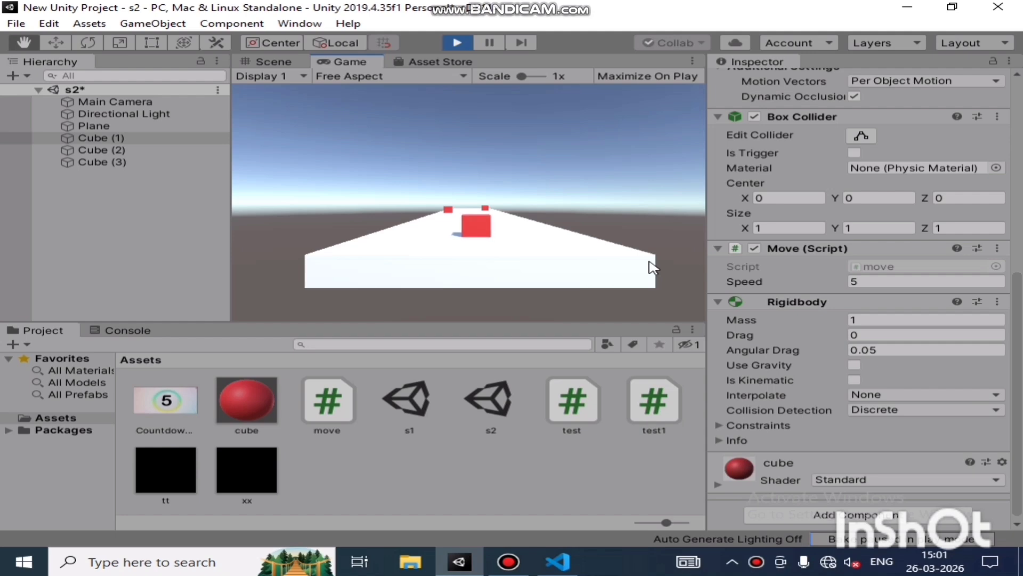
# Examine the motion of Cube (1) along the platform in the Scene view from several directions while the game runs.
pyautogui.click(271, 62)
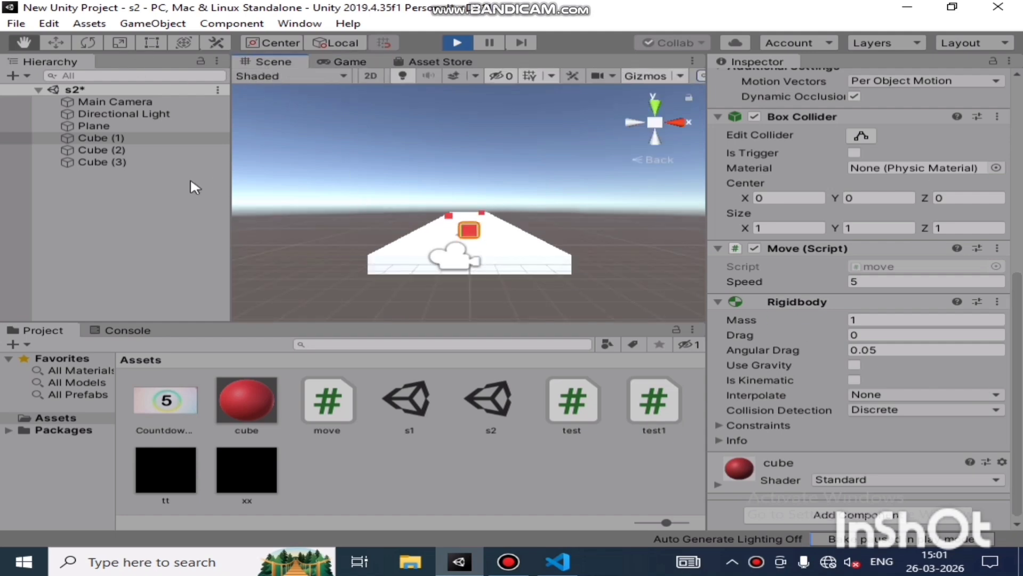
pyautogui.click(143, 138)
pyautogui.press('f')
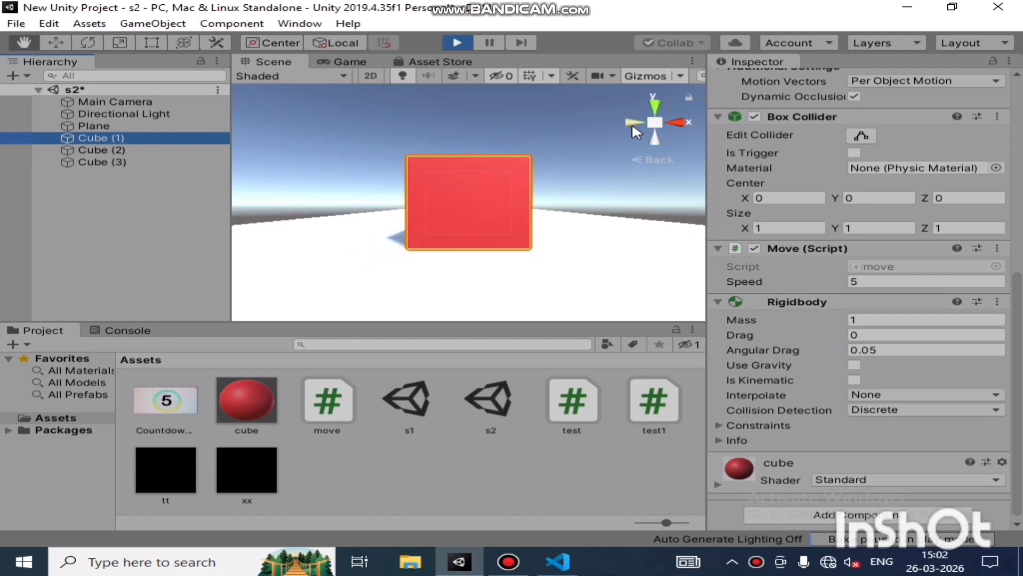
pyautogui.click(632, 123)
pyautogui.click(632, 123)
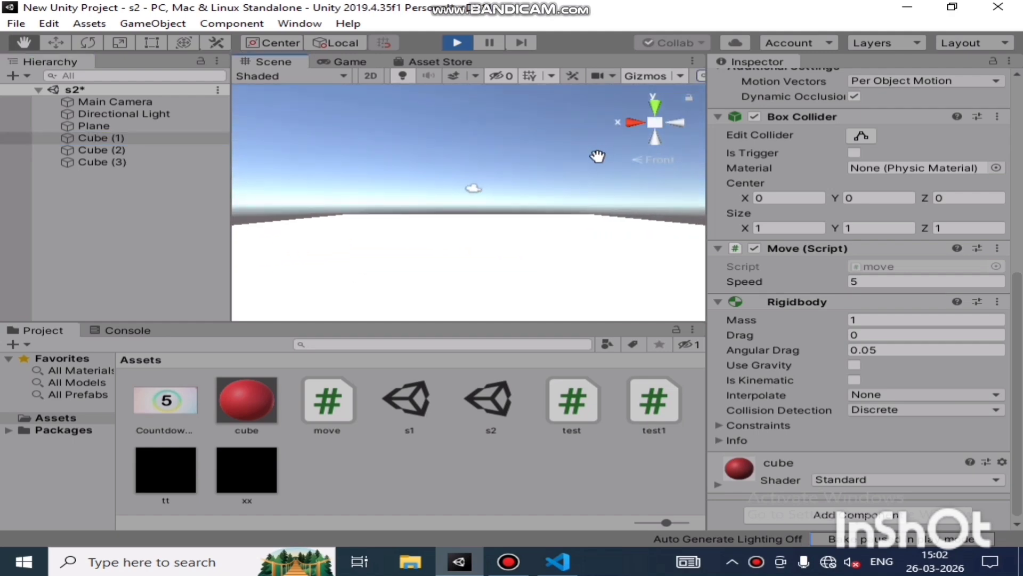
pyautogui.click(675, 123)
pyautogui.click(675, 123)
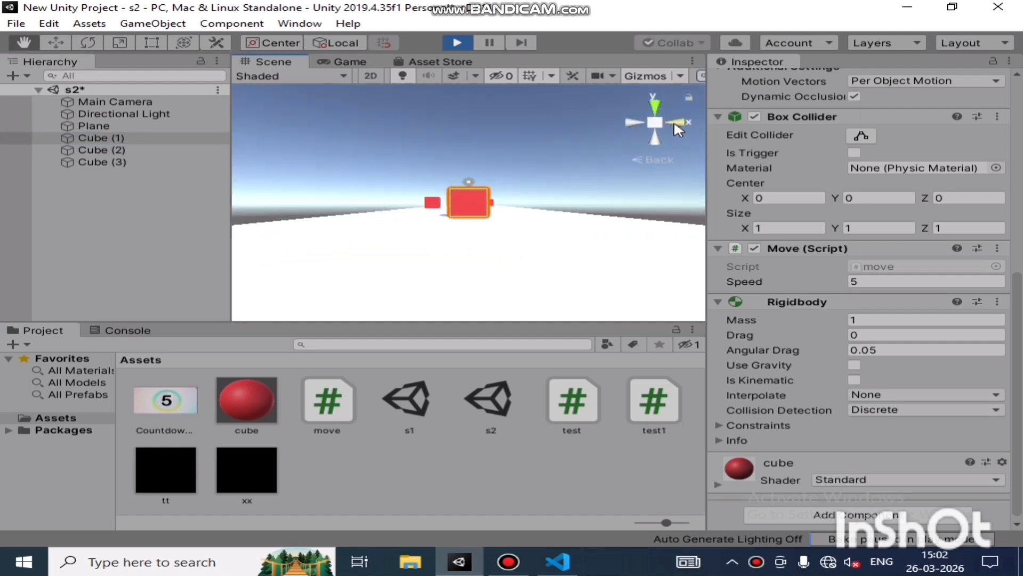
pyautogui.click(678, 124)
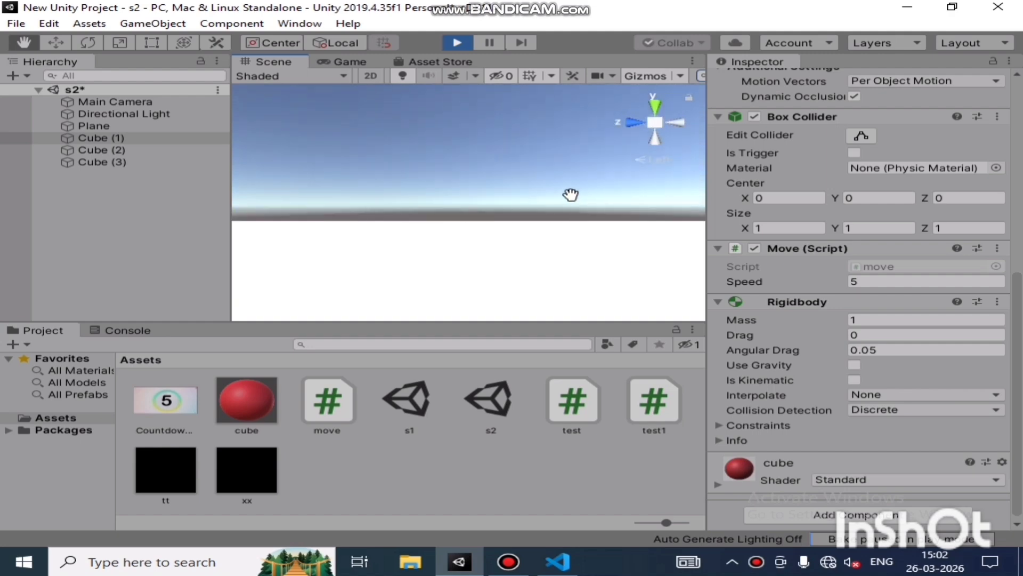
pyautogui.click(677, 122)
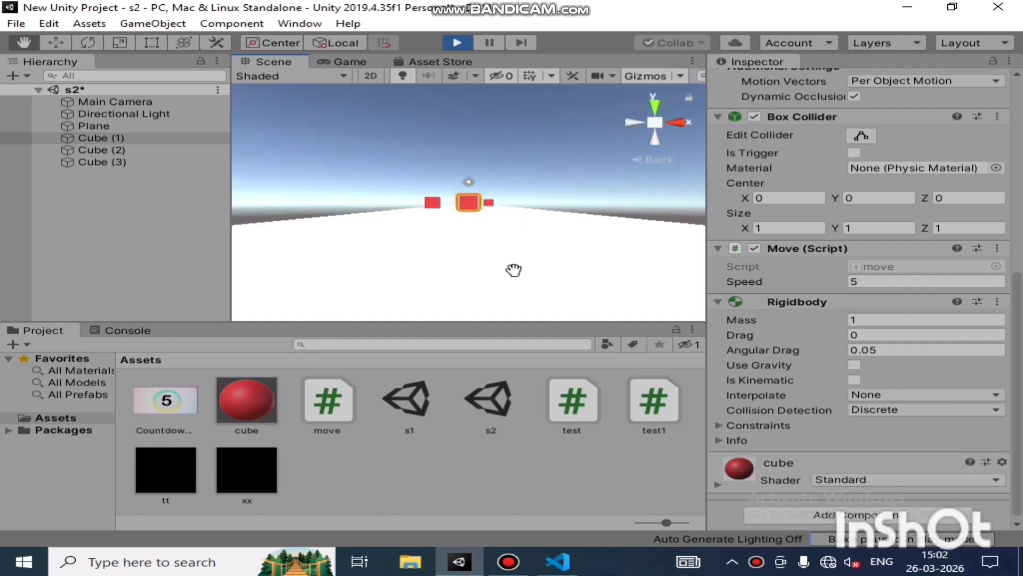
pyautogui.moveTo(514, 270); pyautogui.dragTo(511, 298)
pyautogui.moveTo(507, 190); pyautogui.dragTo(511, 302)
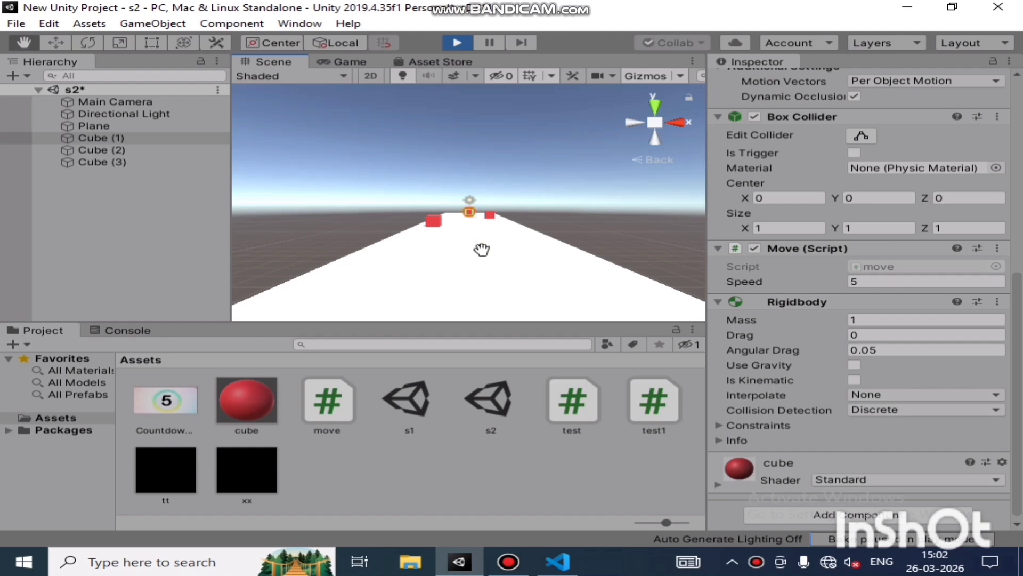
pyautogui.moveTo(482, 250); pyautogui.dragTo(486, 268)
pyautogui.doubleClick(143, 137)
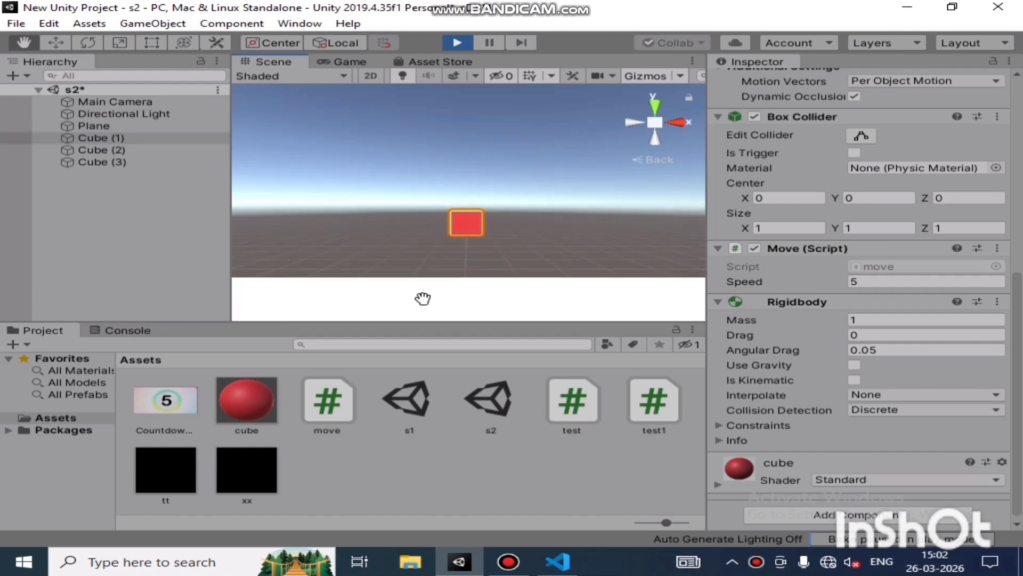
# Stop play mode, set the Move script's Speed on Cube (1) to 10, and test the cube's motion in a short run.
pyautogui.click(457, 43)
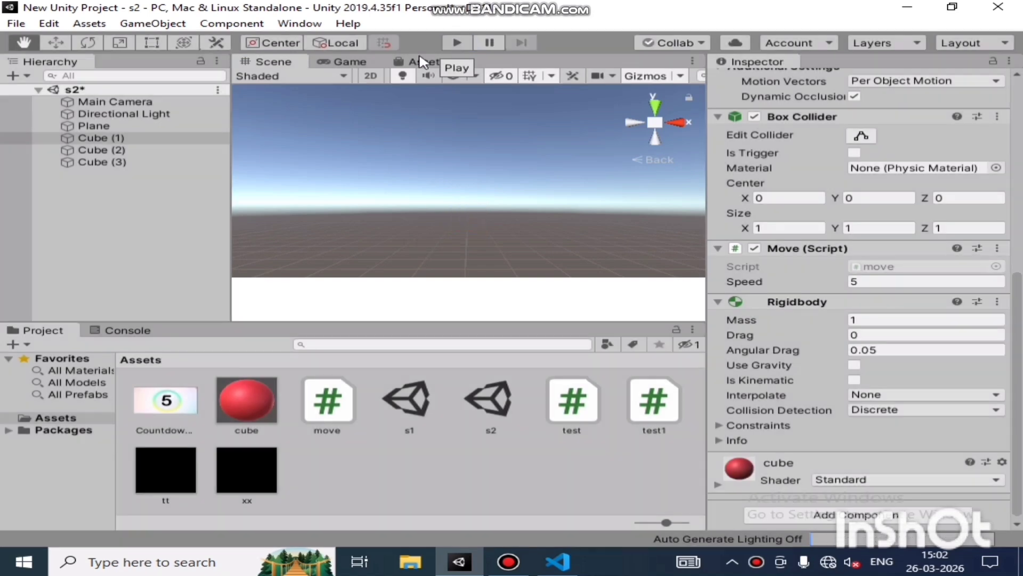
pyautogui.click(133, 140)
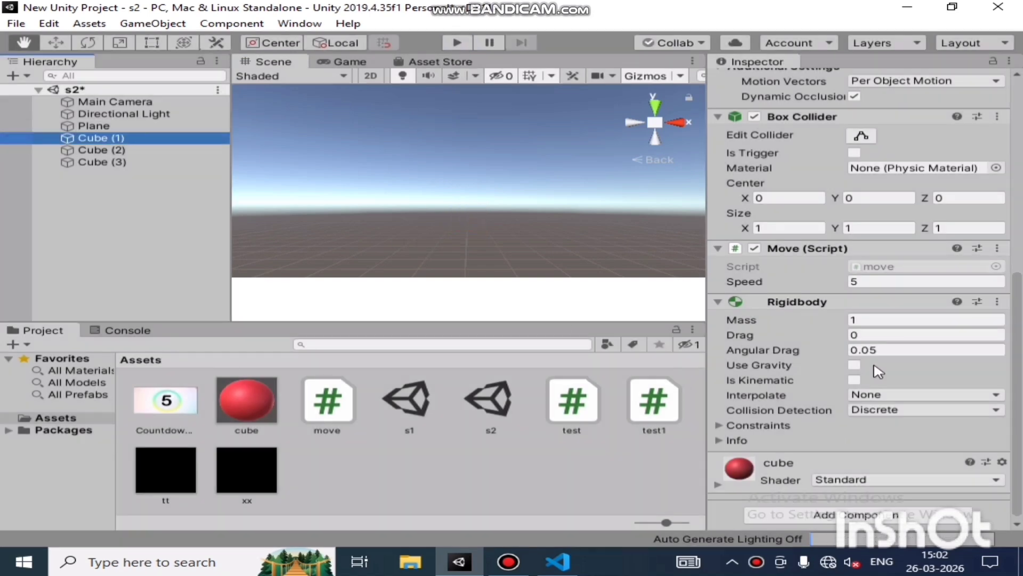
pyautogui.click(863, 282)
pyautogui.doubleClick(865, 282)
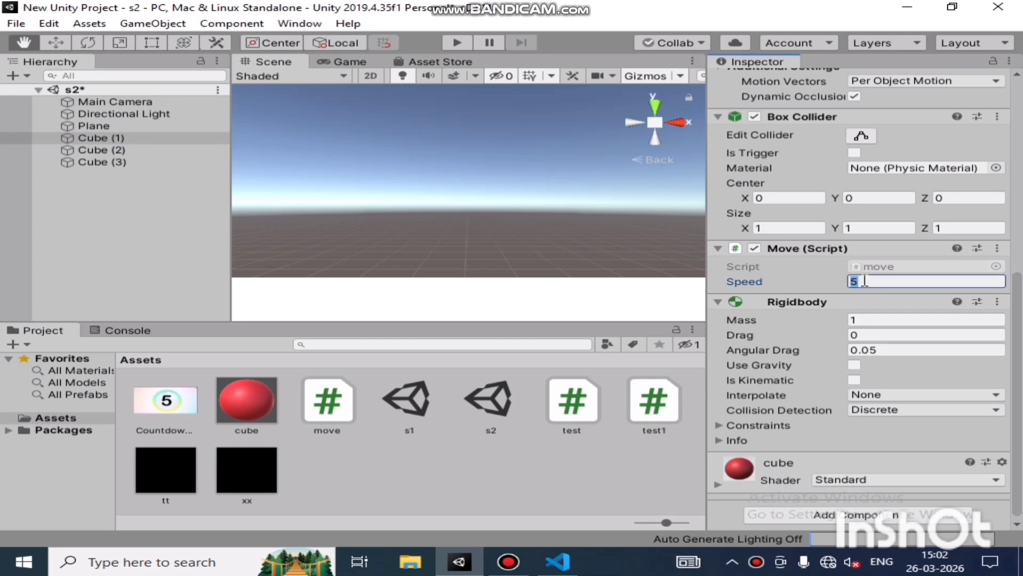
pyautogui.write('10')
pyautogui.press('Return')
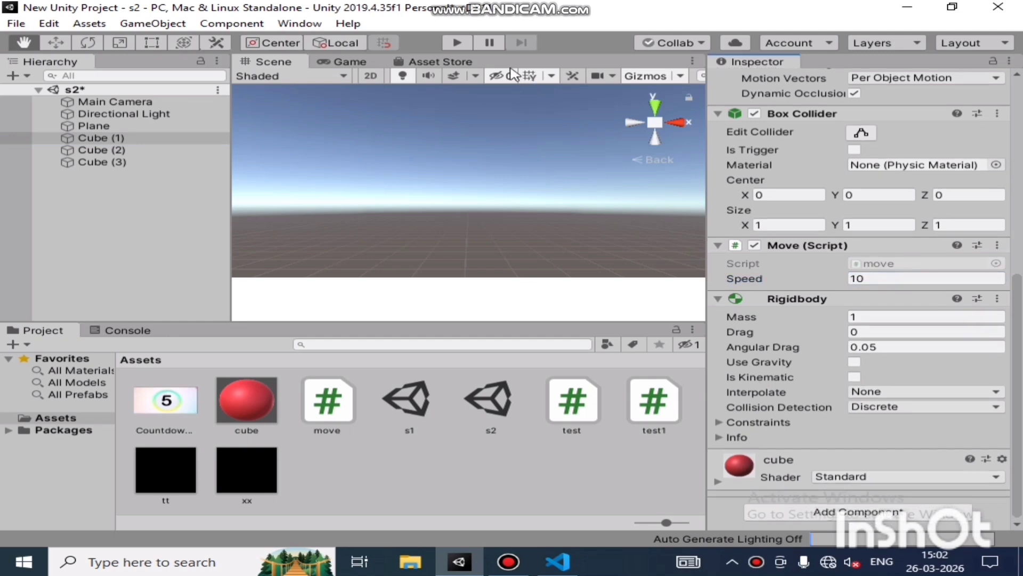
pyautogui.click(463, 43)
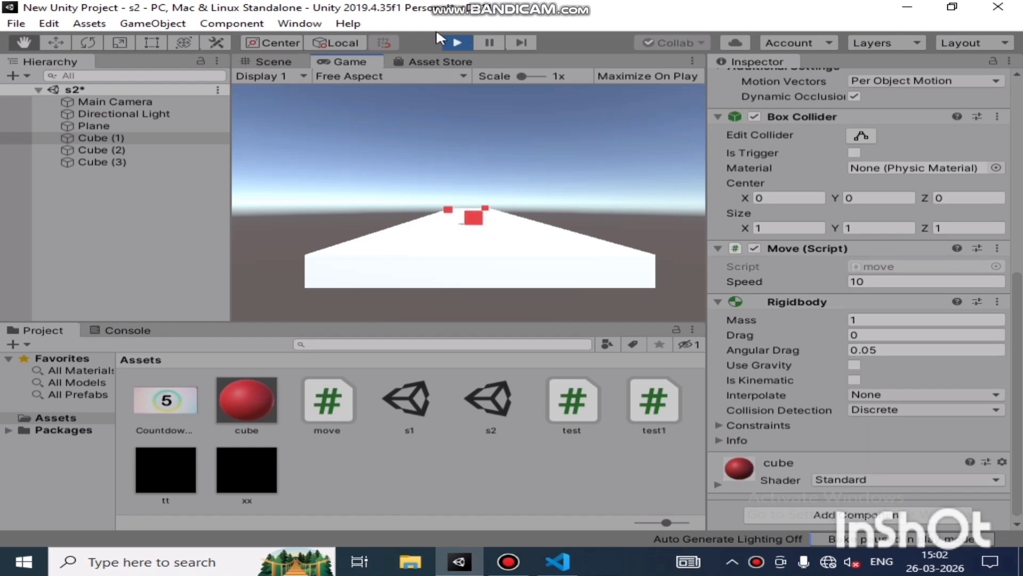
pyautogui.click(462, 43)
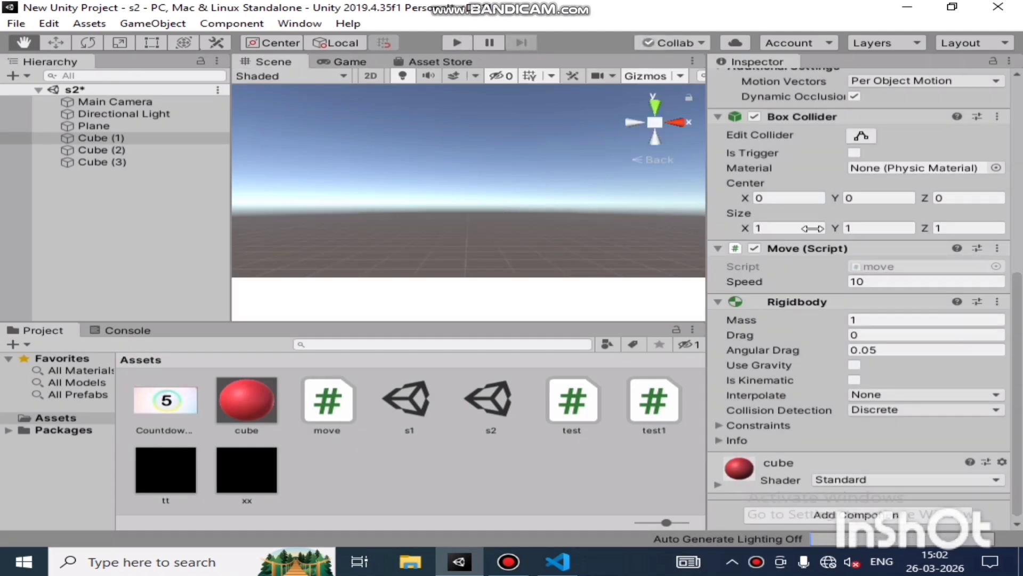
# Set the Move script's Speed on Cube (1) to 40 and run the scene in play mode.
pyautogui.click(882, 281)
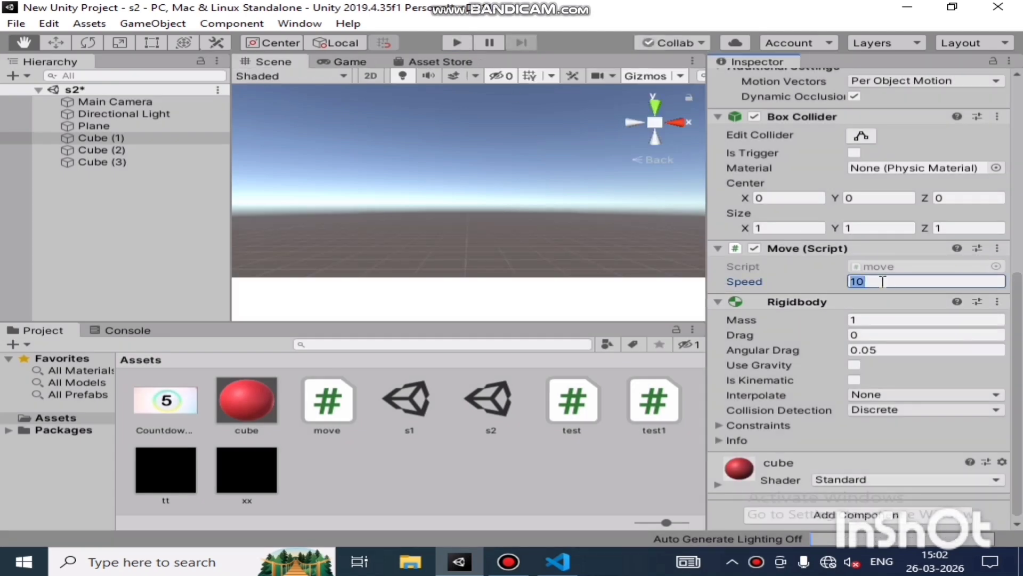
pyautogui.write('40')
pyautogui.click(462, 43)
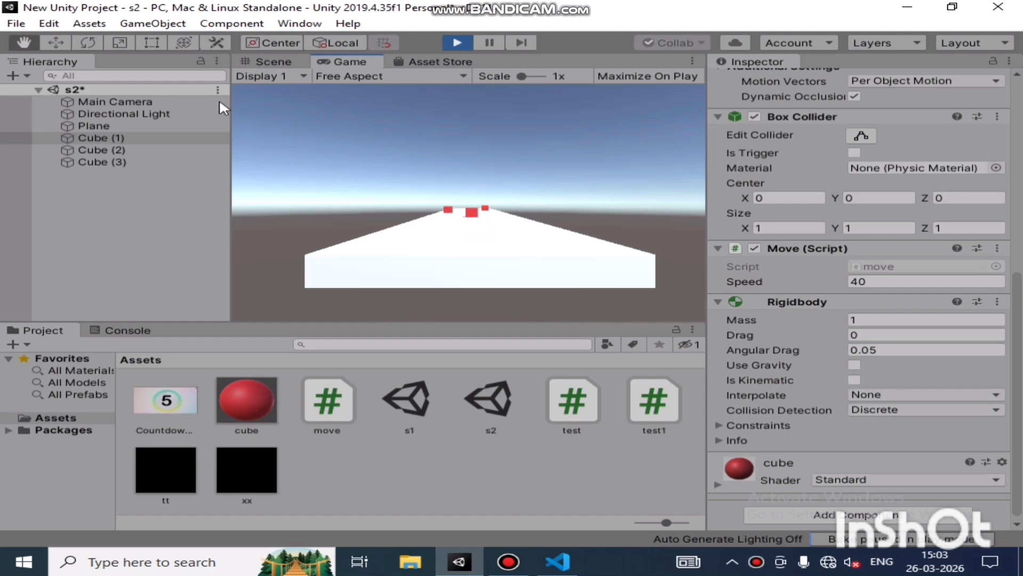
# Examine the motion of Cube (1) in the Scene view from the front, right and back, and stop play mode.
pyautogui.click(283, 63)
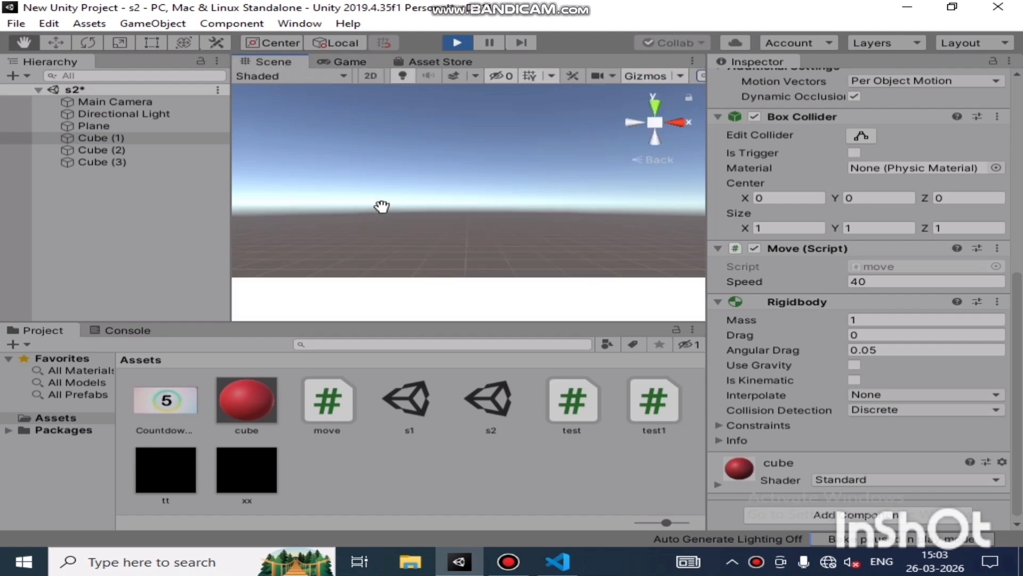
pyautogui.click(685, 128)
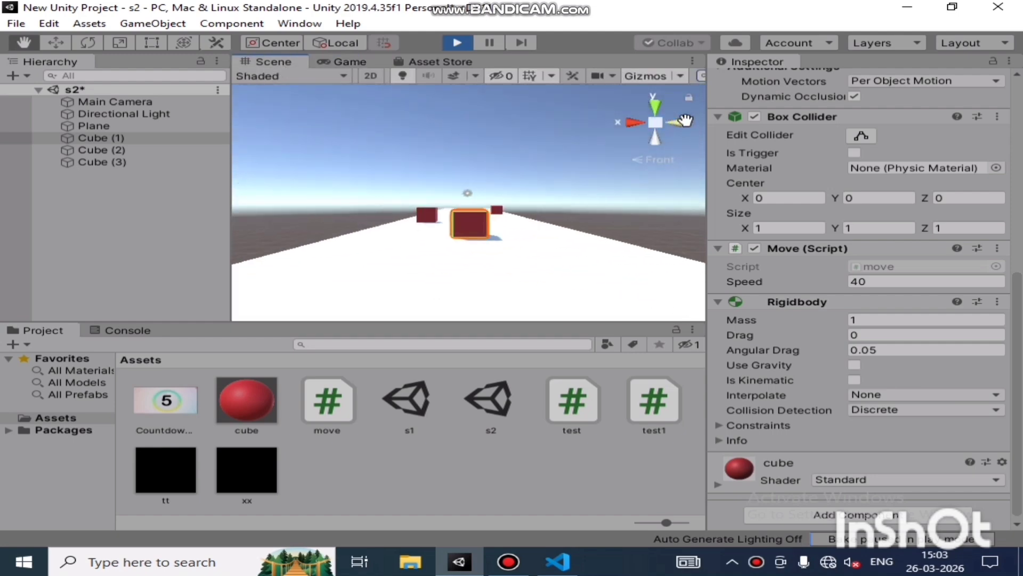
pyautogui.click(626, 123)
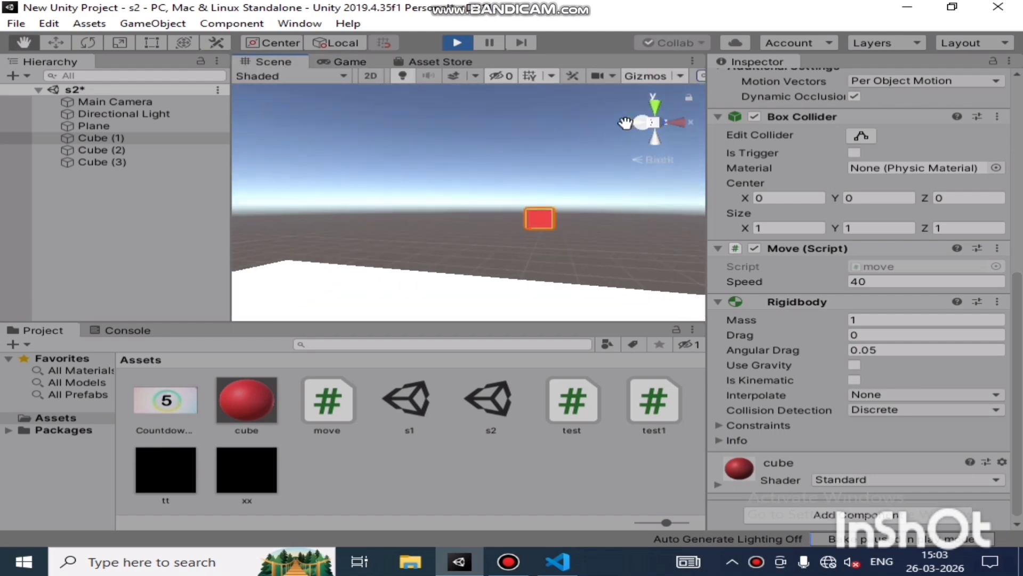
pyautogui.click(627, 124)
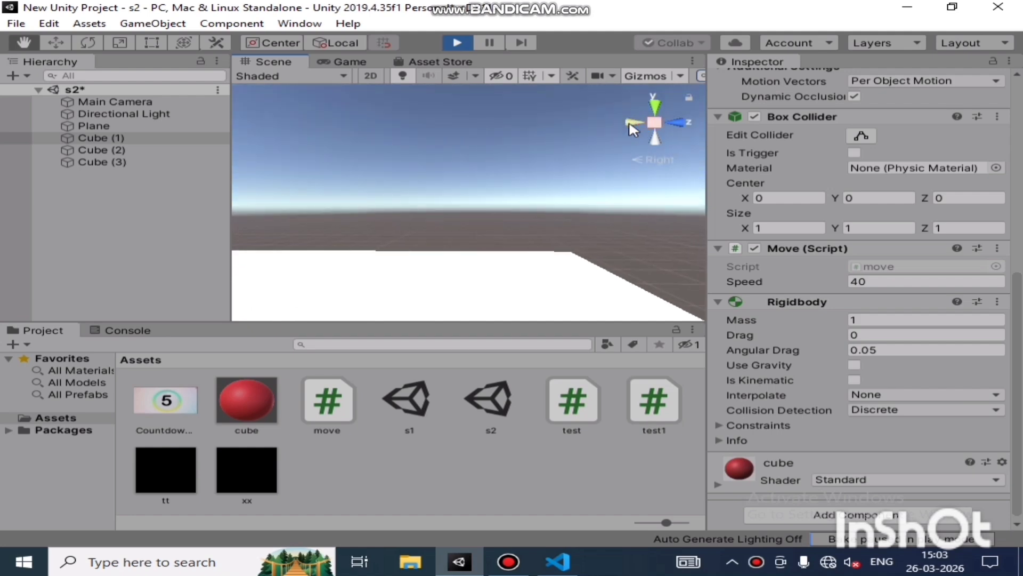
pyautogui.click(629, 123)
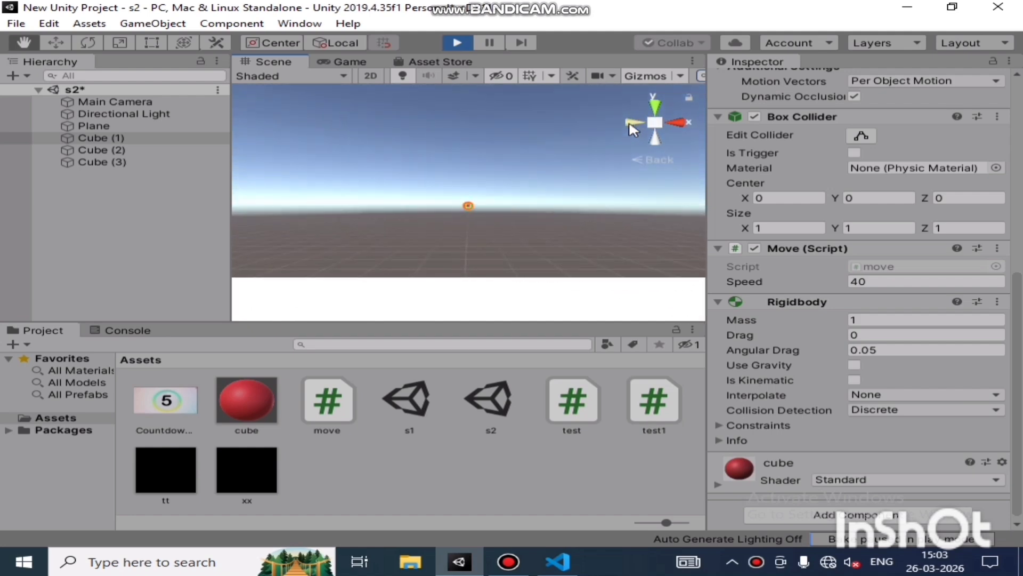
pyautogui.click(457, 42)
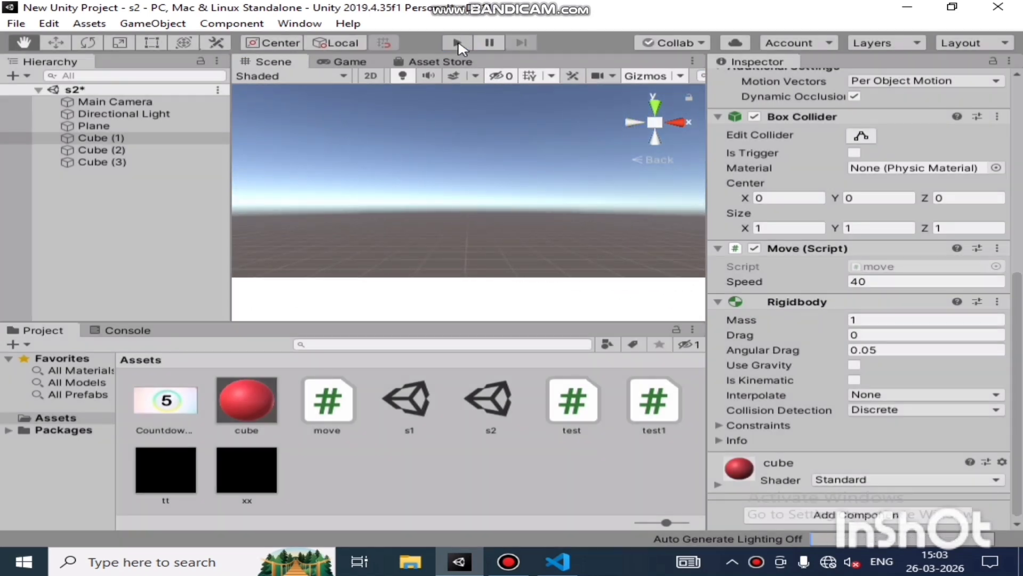
# Run the scene in play mode again to recheck the motion of Cube (1).
pyautogui.click(457, 43)
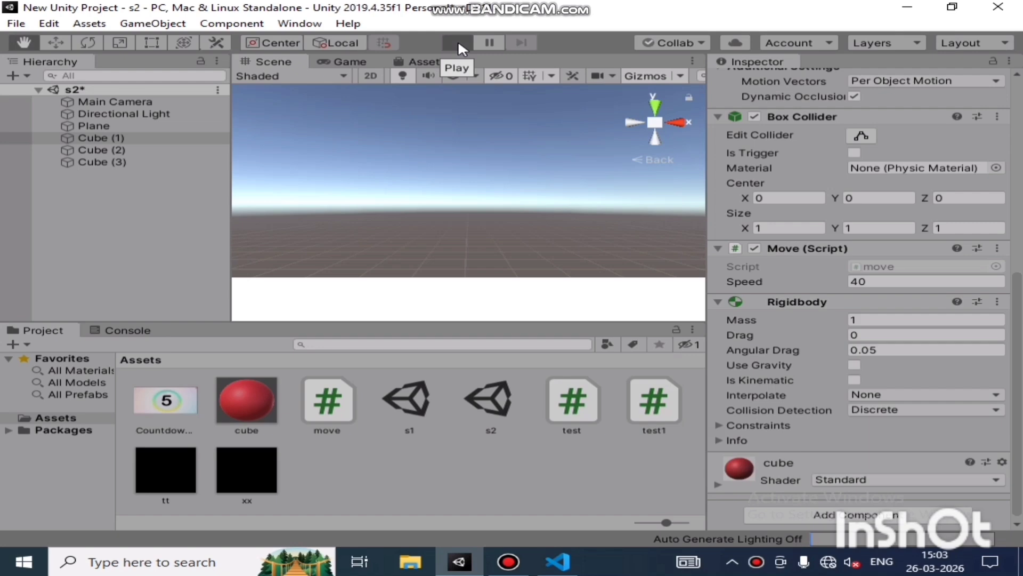